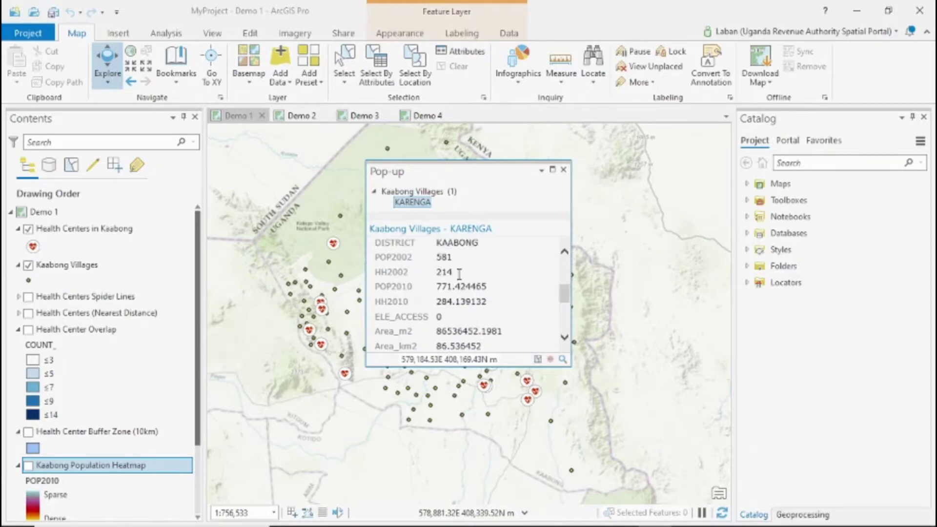
Close the Kaabong Villages pop-up and open the Buffer geoprocessing tool
{"action": "left_click", "coordinate": [564, 170]}
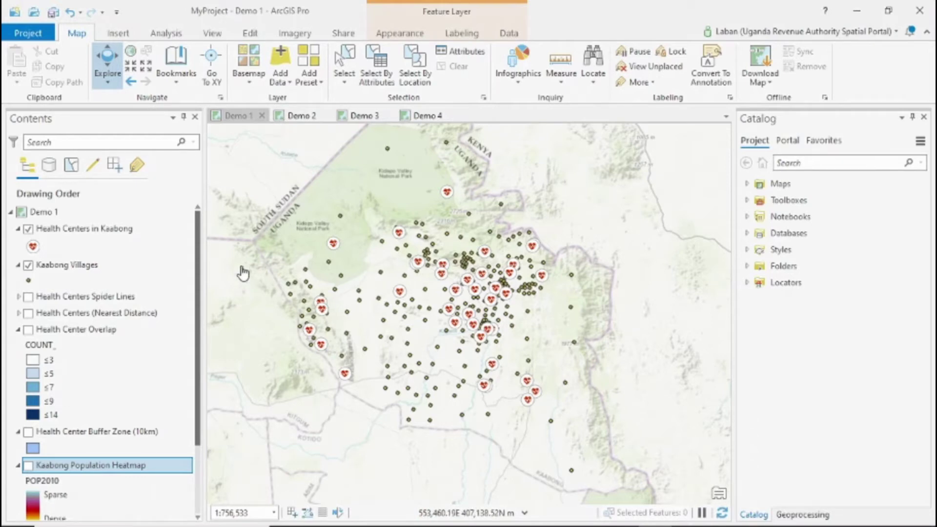
{"action": "left_click", "coordinate": [164, 34]}
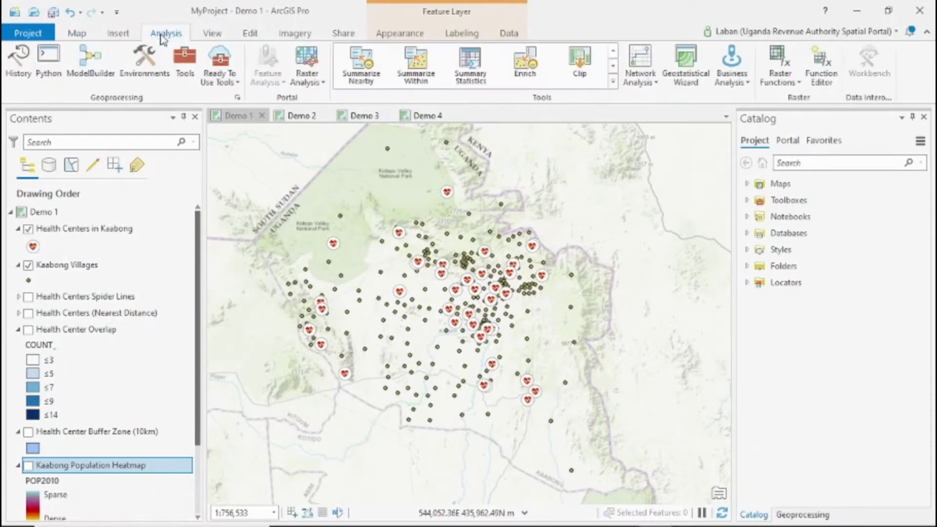
{"action": "left_click", "coordinate": [185, 61]}
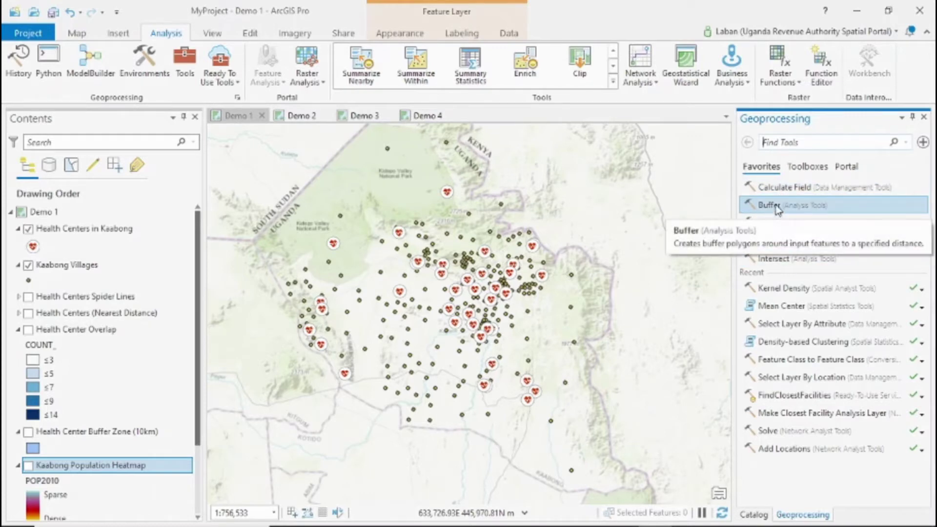
{"action": "left_click", "coordinate": [777, 146]}
{"action": "type", "text": "Buffer"}
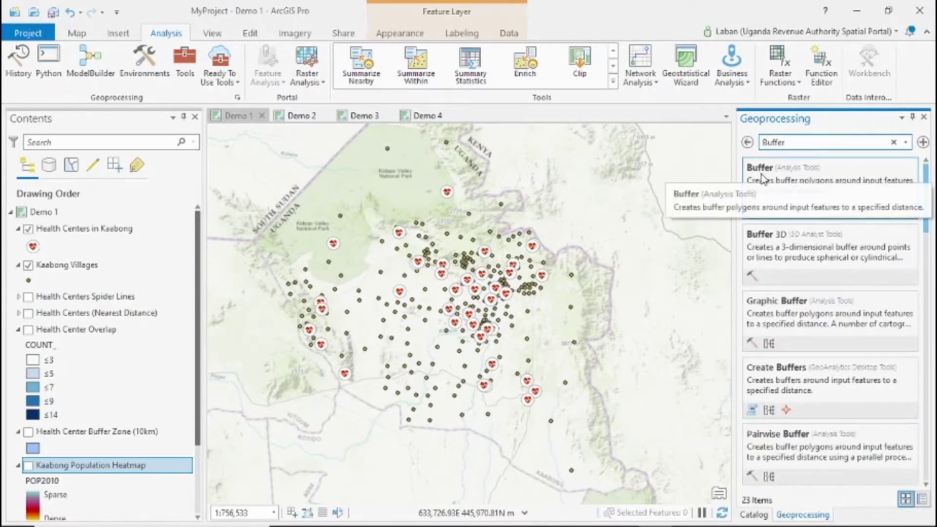
{"action": "left_click", "coordinate": [764, 184]}
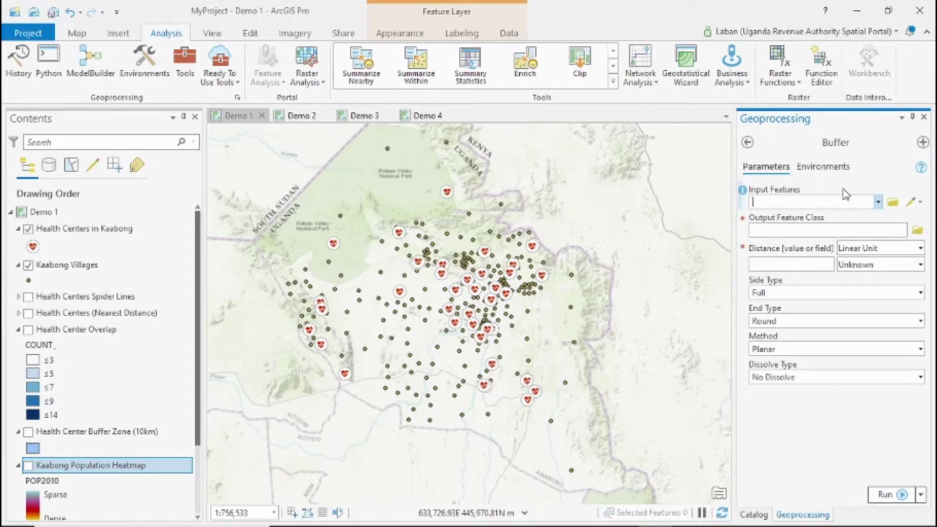
Configure Buffer for Health Centers in Kaabong with a 10 Kilometers distance and Geodesic (shape preserving) method, and leave the tool without running it
{"action": "left_click", "coordinate": [878, 202]}
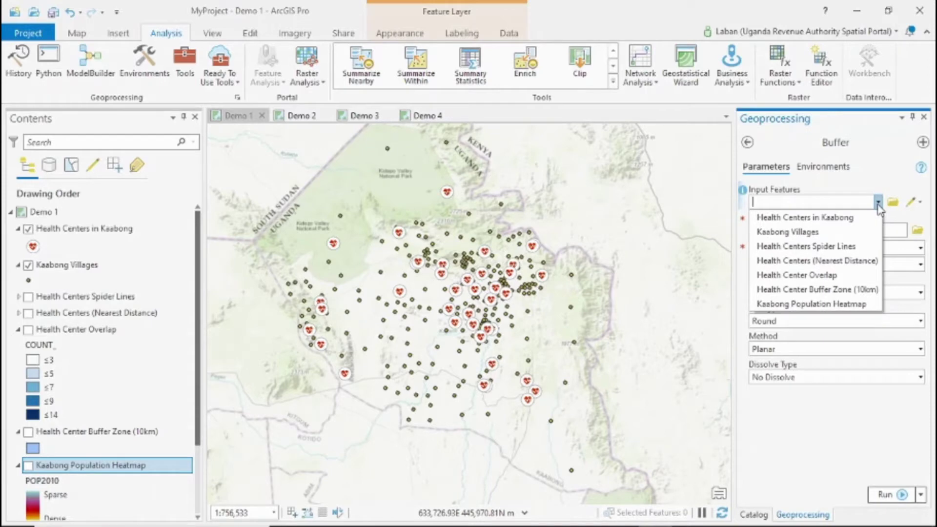
{"action": "left_click", "coordinate": [845, 217]}
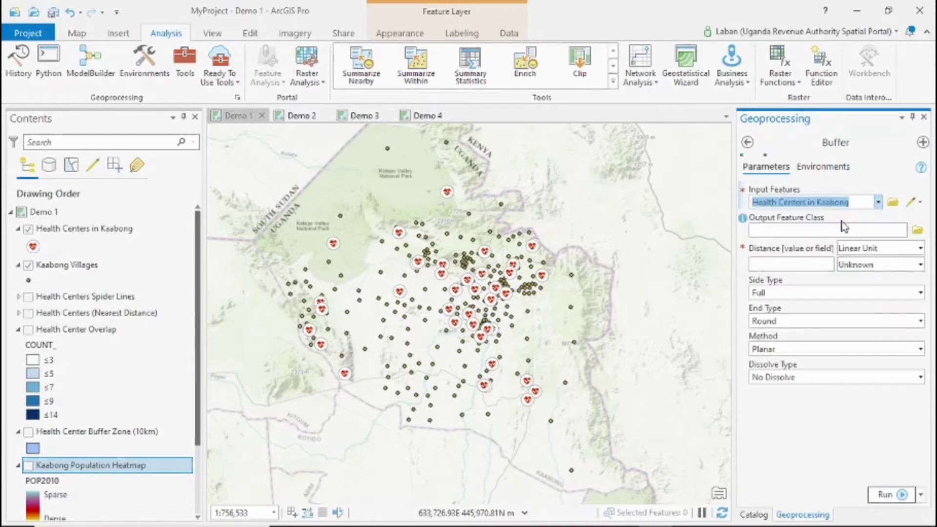
{"action": "left_click", "coordinate": [918, 249]}
{"action": "left_click", "coordinate": [881, 270]}
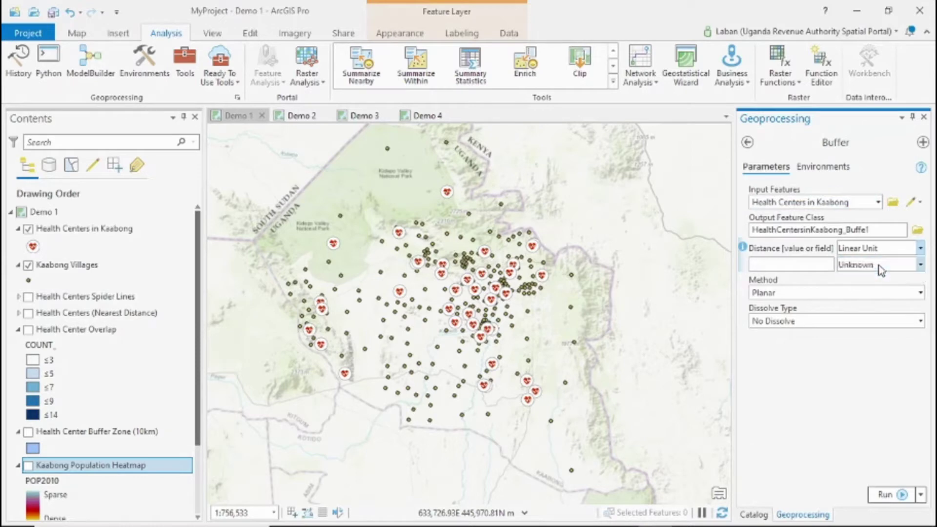
{"action": "left_click", "coordinate": [921, 265]}
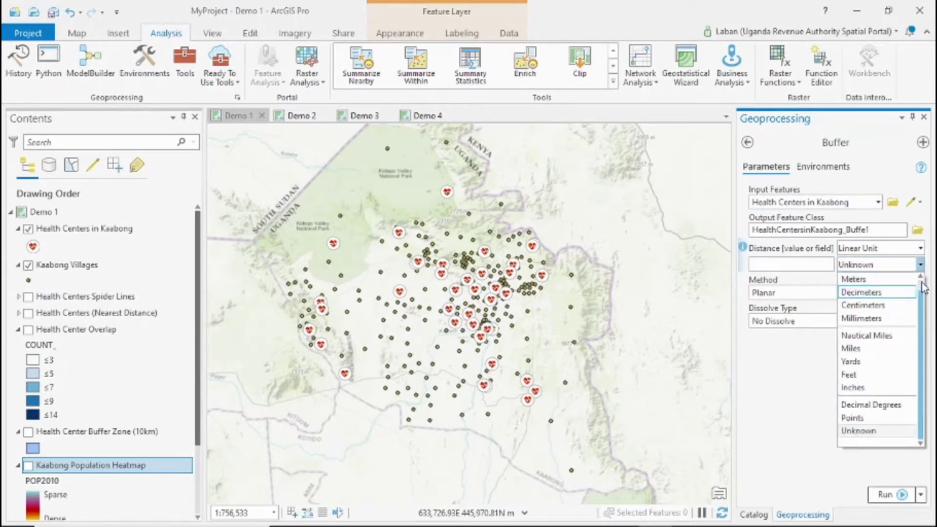
{"action": "scroll", "coordinate": [903, 288], "scroll_direction": "up", "scroll_amount": 1}
{"action": "left_click", "coordinate": [881, 281]}
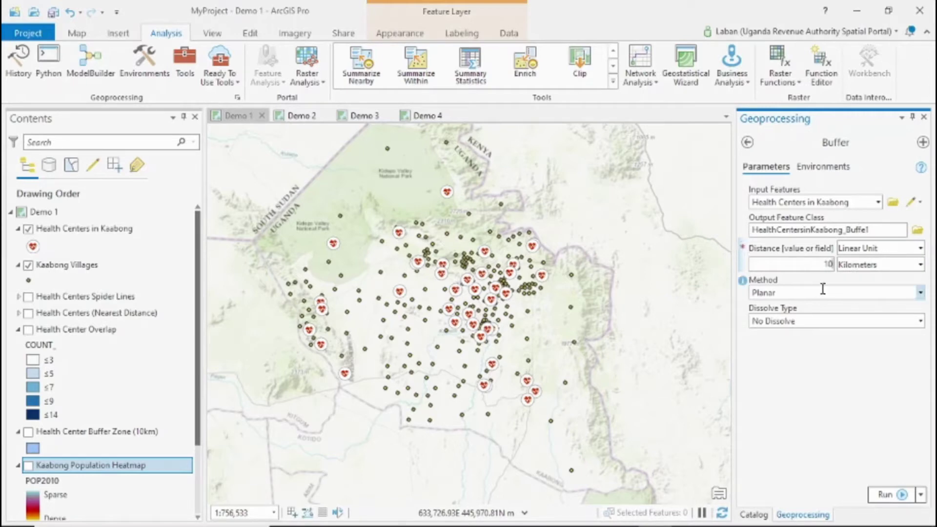
{"action": "left_click", "coordinate": [921, 292]}
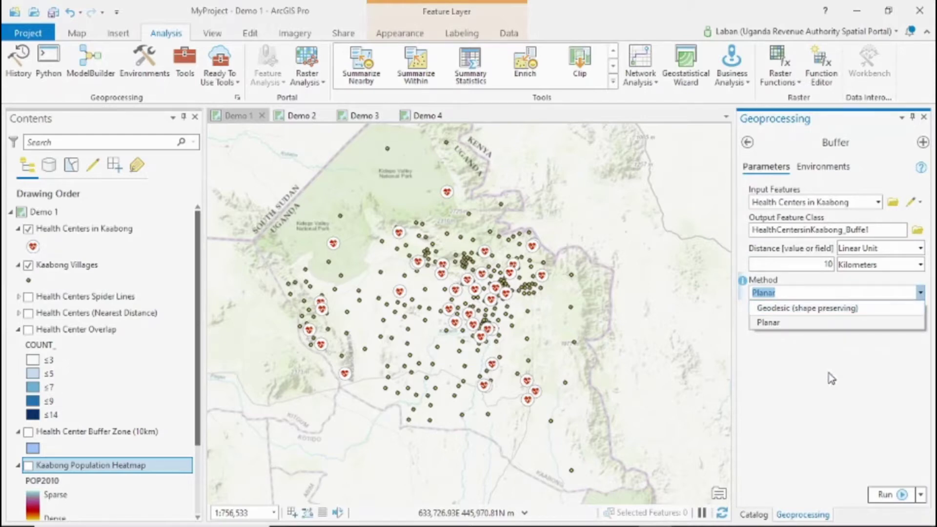
{"action": "left_click", "coordinate": [825, 308]}
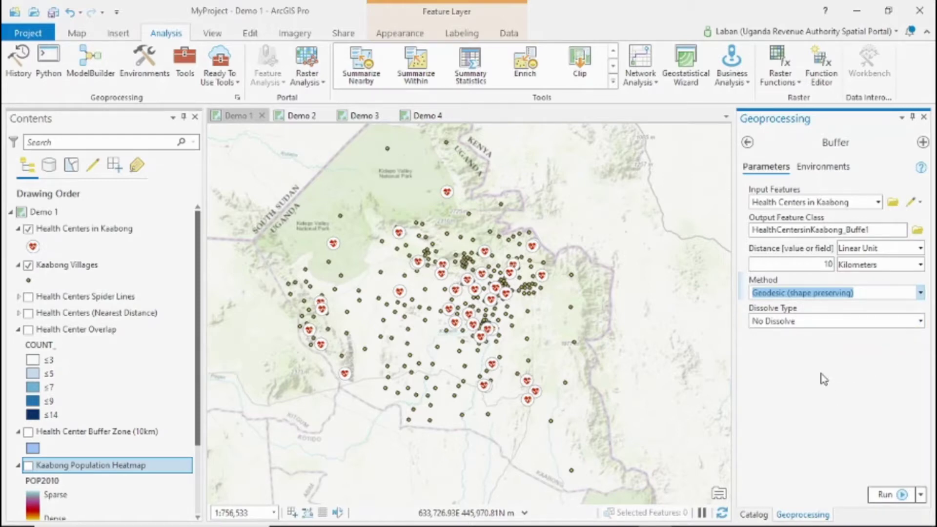
{"action": "left_click", "coordinate": [748, 142]}
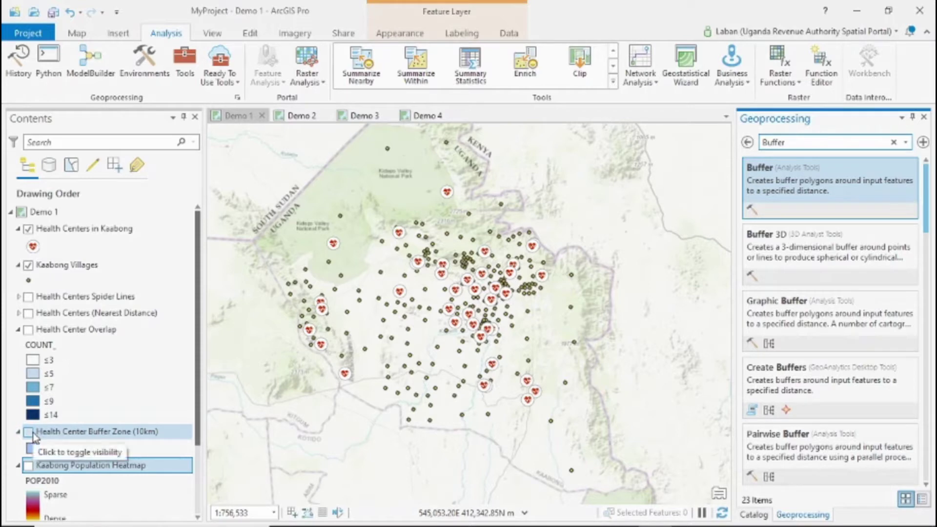
Show the Health Center Buffer Zone (10km) layer and fit the overlapping zones in the map view
{"action": "left_click", "coordinate": [30, 433]}
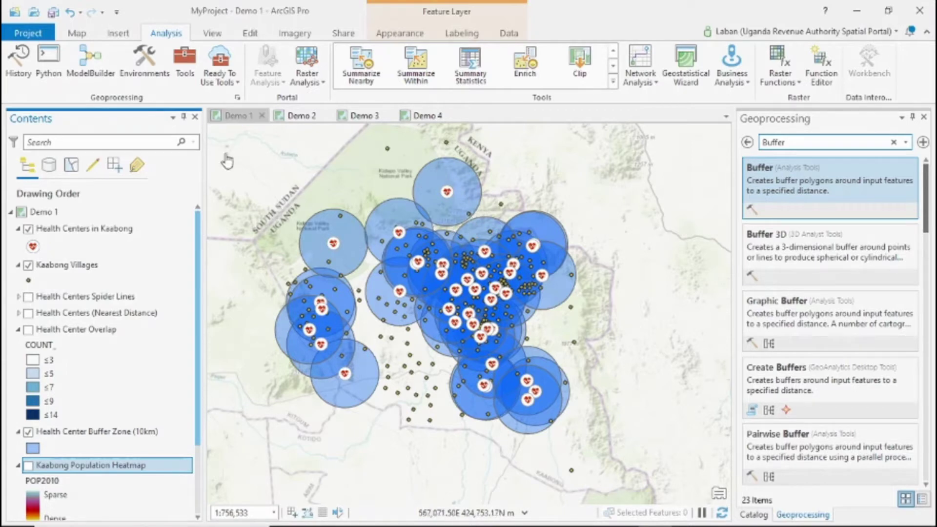
{"action": "left_click", "coordinate": [76, 34]}
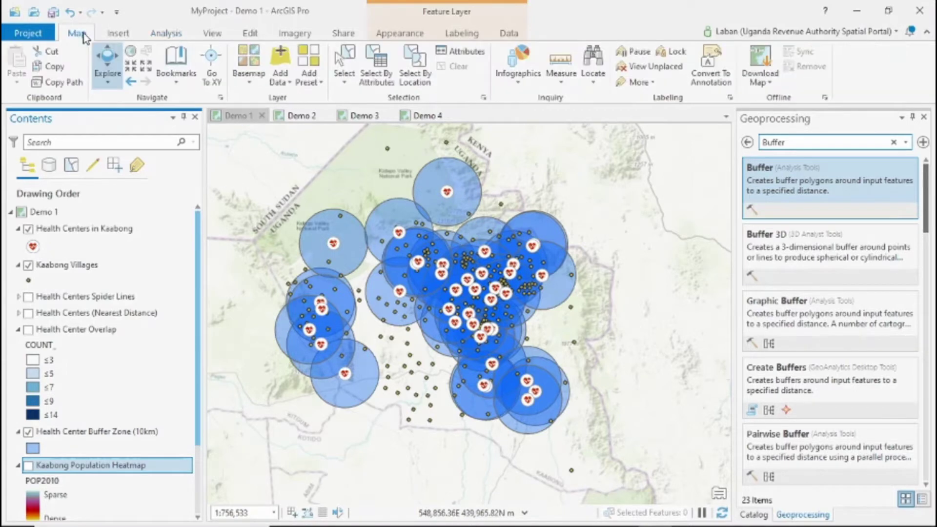
{"action": "left_click", "coordinate": [132, 66]}
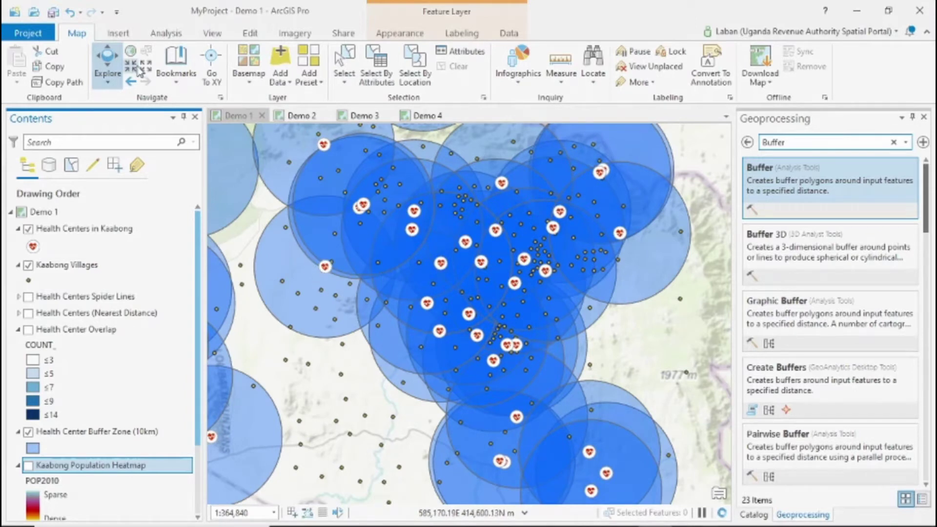
{"action": "left_click", "coordinate": [131, 82]}
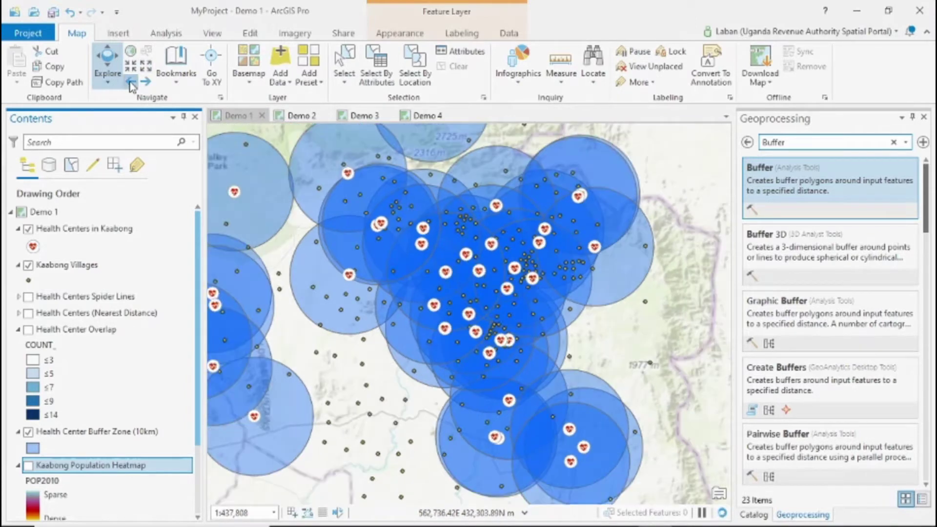
{"action": "left_click", "coordinate": [131, 82]}
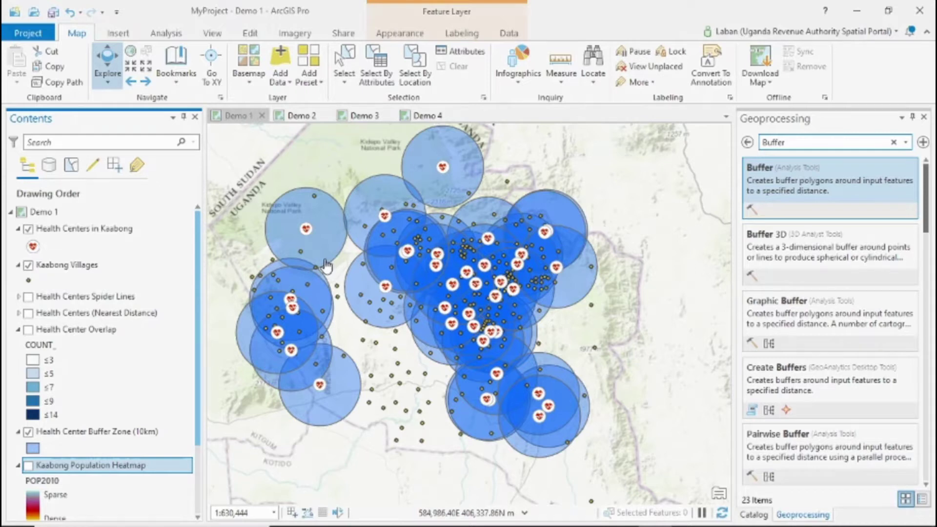
Set up Count Overlapping Features with Health Center Buffer Zone (10km) as input, and leave the tool without running it
{"action": "left_click", "coordinate": [791, 142]}
{"action": "type", "text": "Count "}
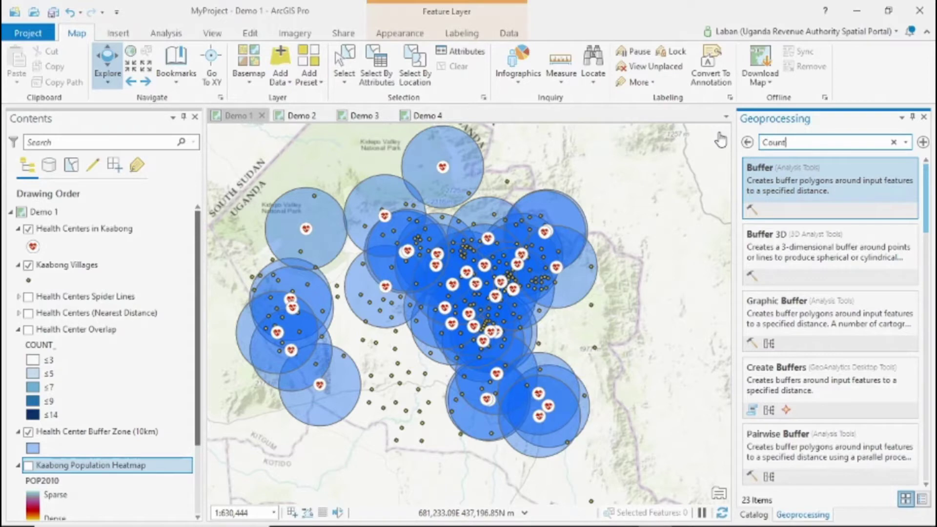
{"action": "type", "text": "Over"}
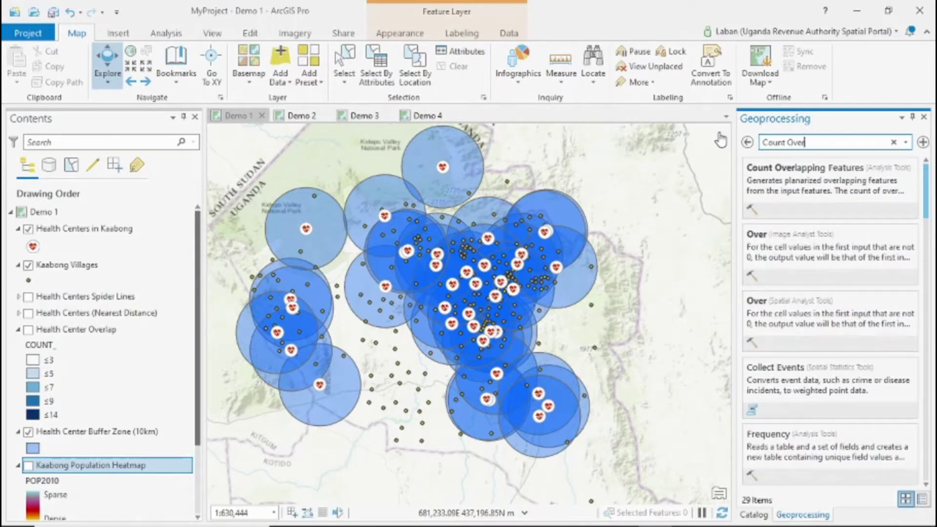
{"action": "left_click", "coordinate": [810, 188]}
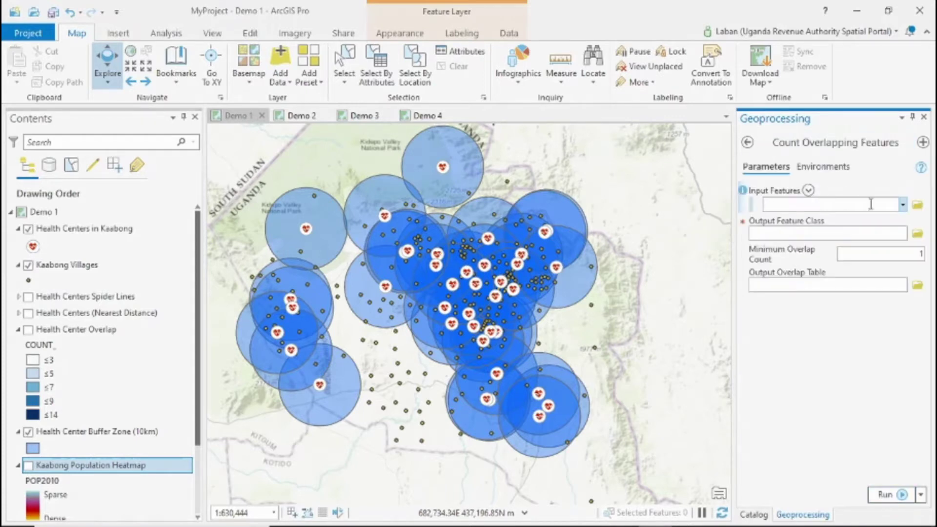
{"action": "left_click", "coordinate": [903, 205]}
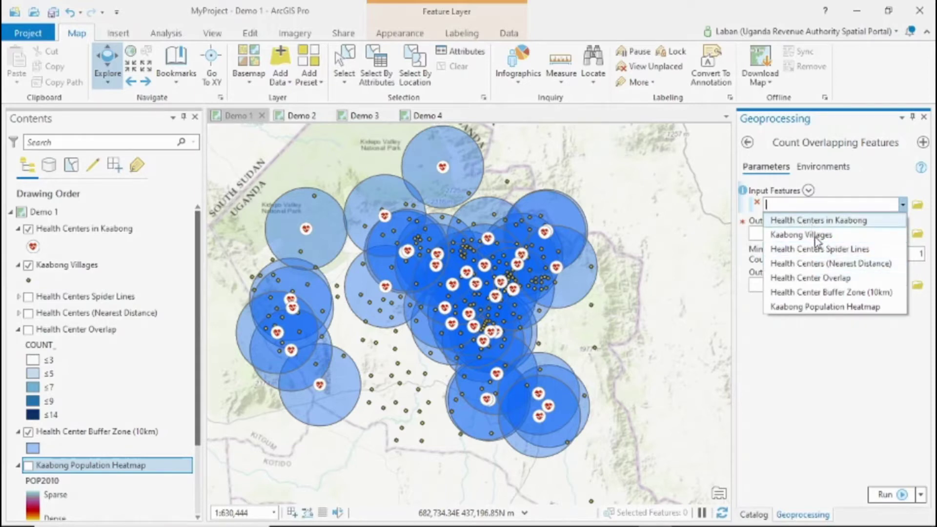
{"action": "left_click", "coordinate": [833, 292]}
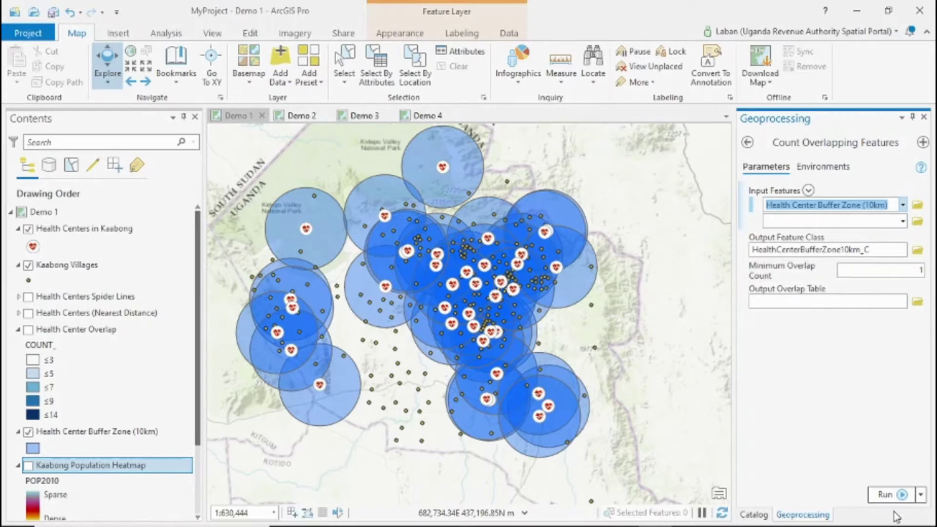
{"action": "left_click", "coordinate": [748, 143]}
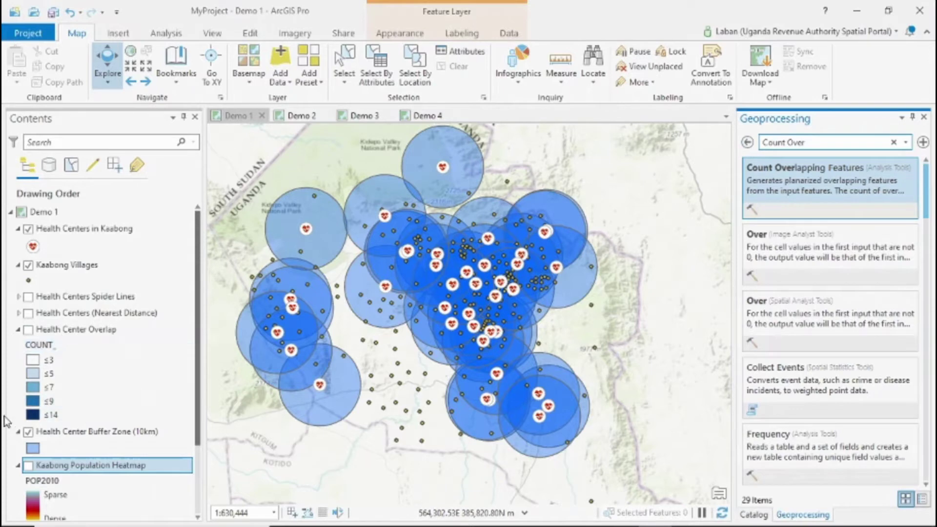
Show the Health Center Overlap layer on the map
{"action": "left_click", "coordinate": [28, 331]}
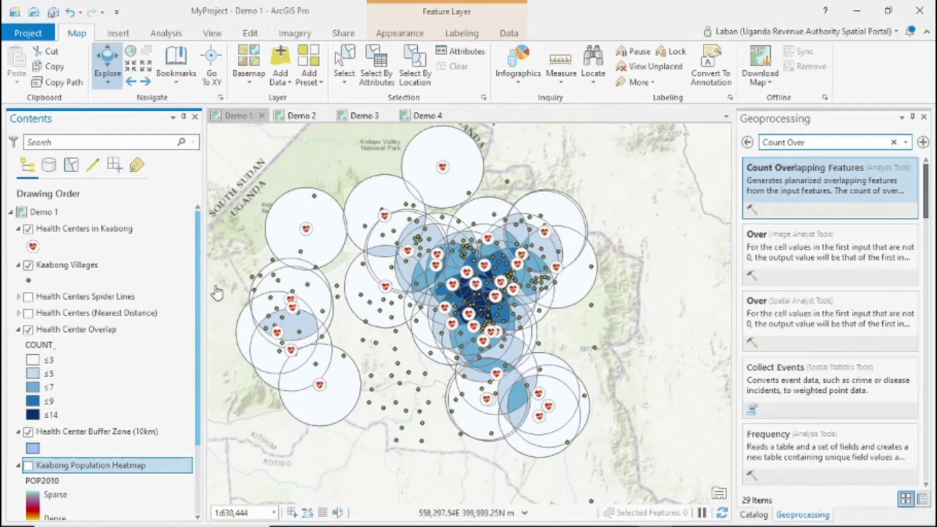
Search the geoprocessing tools for Thiessen and open the Create Thiessen Polygons tool
{"action": "left_click", "coordinate": [894, 142]}
{"action": "type", "text": "Th"}
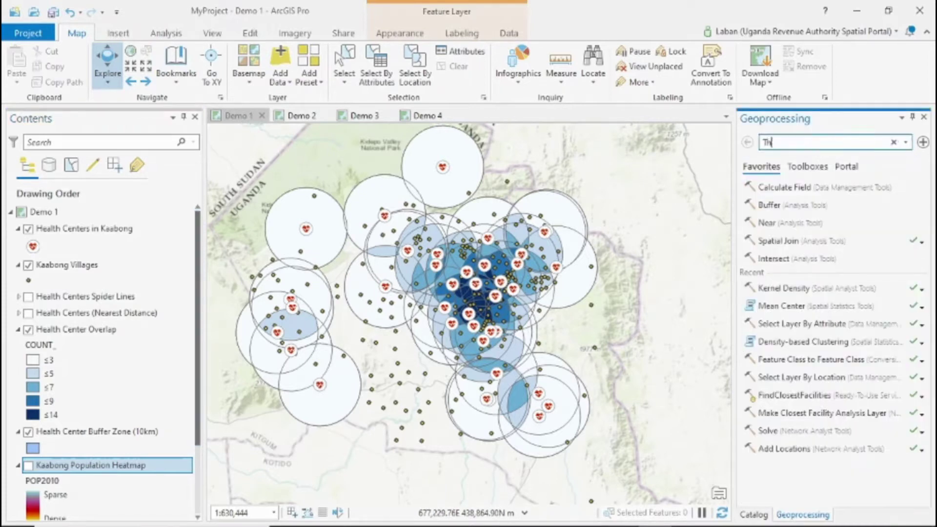
{"action": "type", "text": "iesse"}
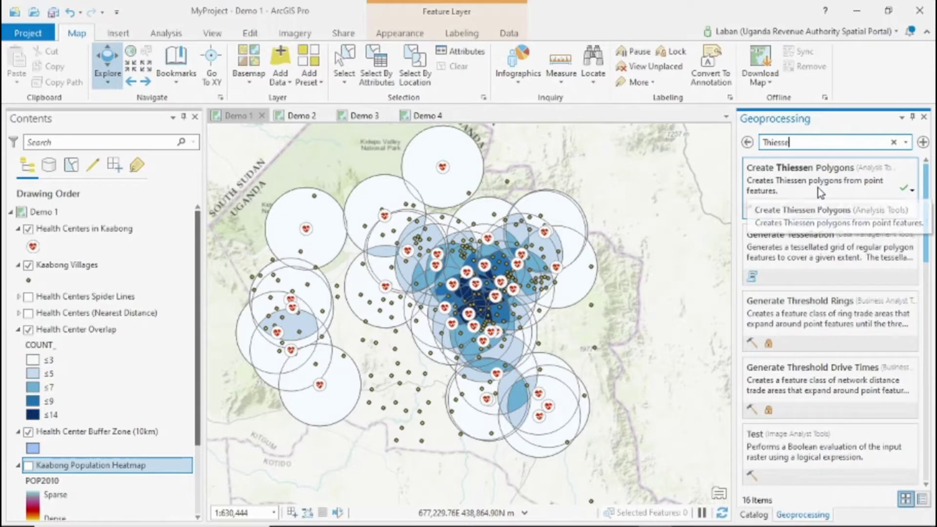
{"action": "left_click", "coordinate": [819, 185]}
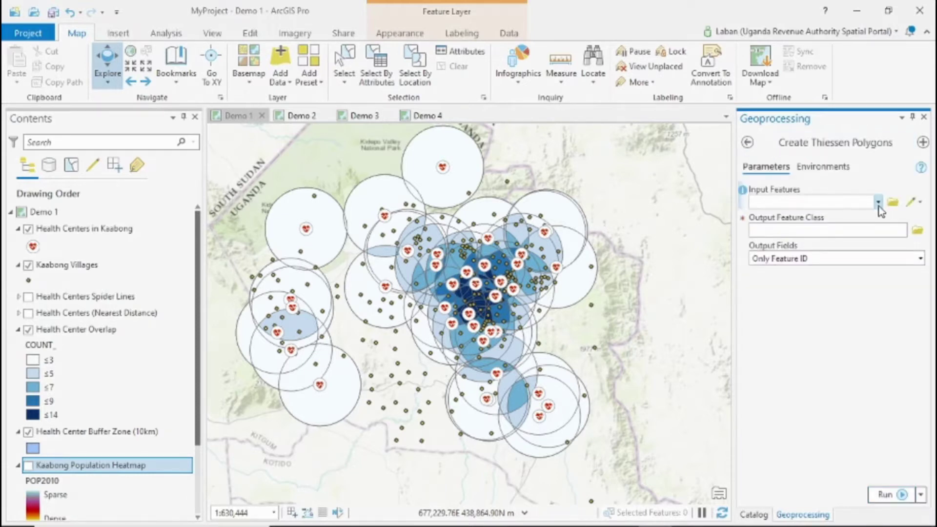
Choose Health Centers in Kaabong as the Thiessen input, keep Only Feature ID as output fields, and leave the tool without running it
{"action": "left_click", "coordinate": [879, 203]}
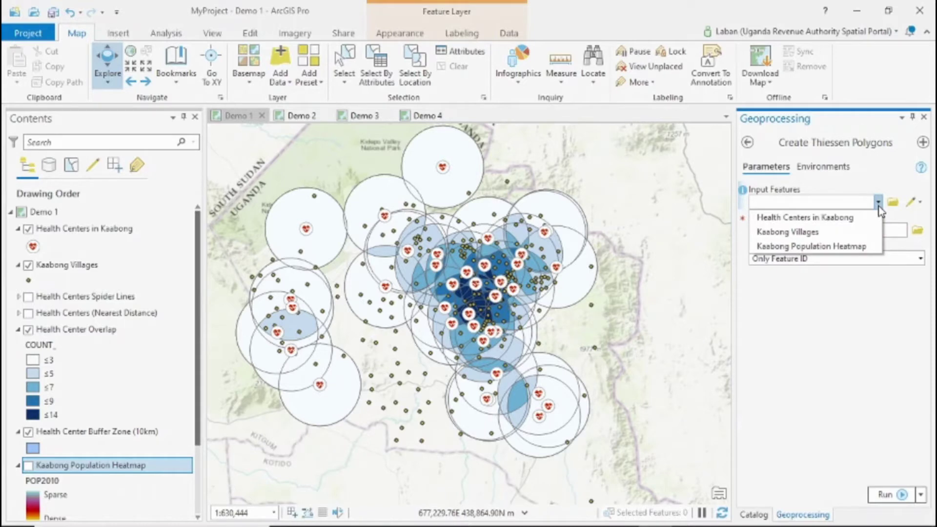
{"action": "left_click", "coordinate": [830, 218]}
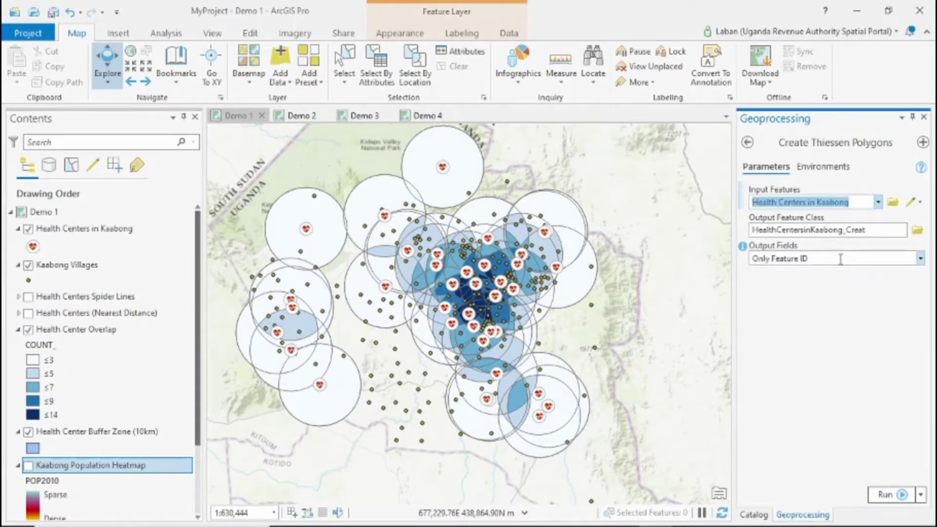
{"action": "left_click", "coordinate": [920, 259]}
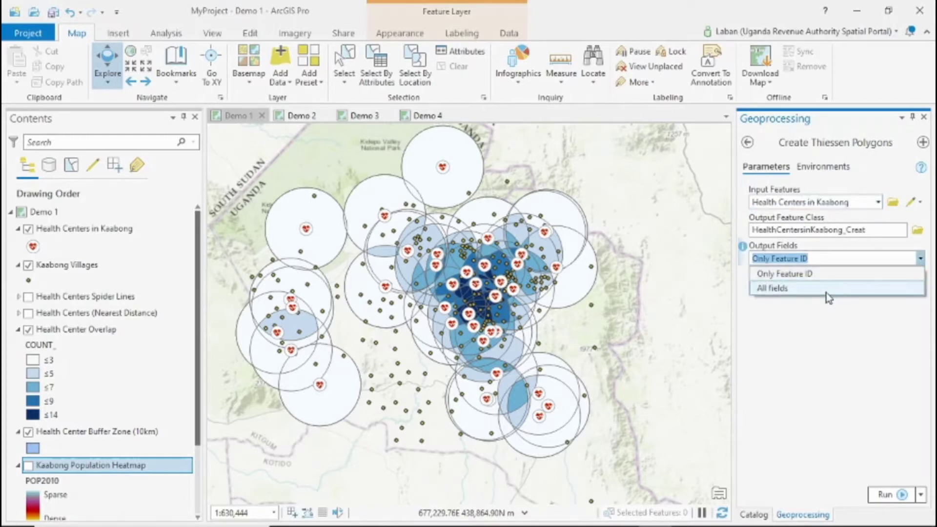
{"action": "left_click", "coordinate": [832, 317]}
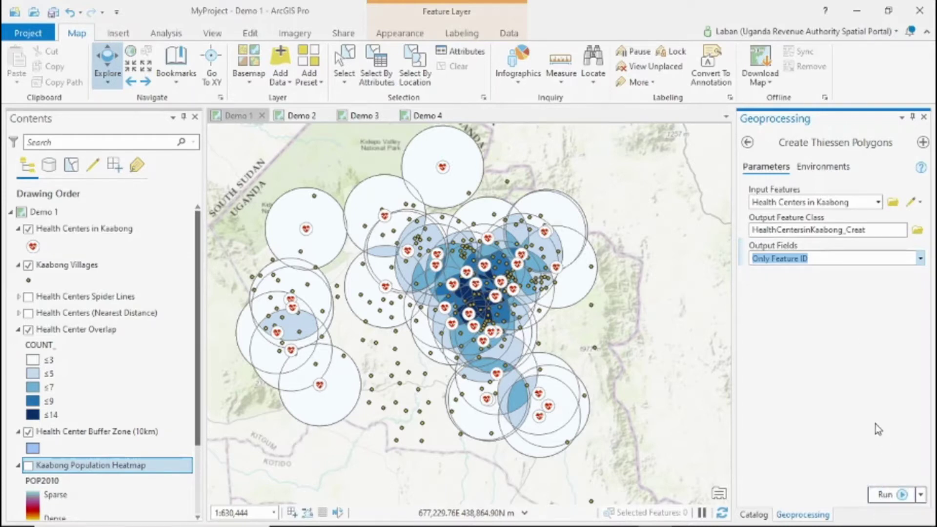
{"action": "left_click", "coordinate": [747, 143]}
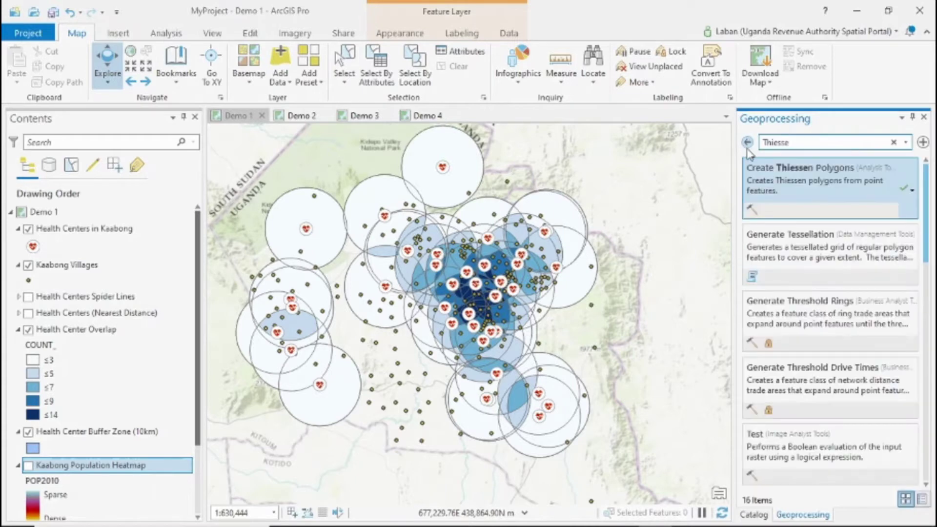
Show the Health Centers (Nearest Distance) layer and hide the Health Center Overlap layer
{"action": "left_click", "coordinate": [28, 314]}
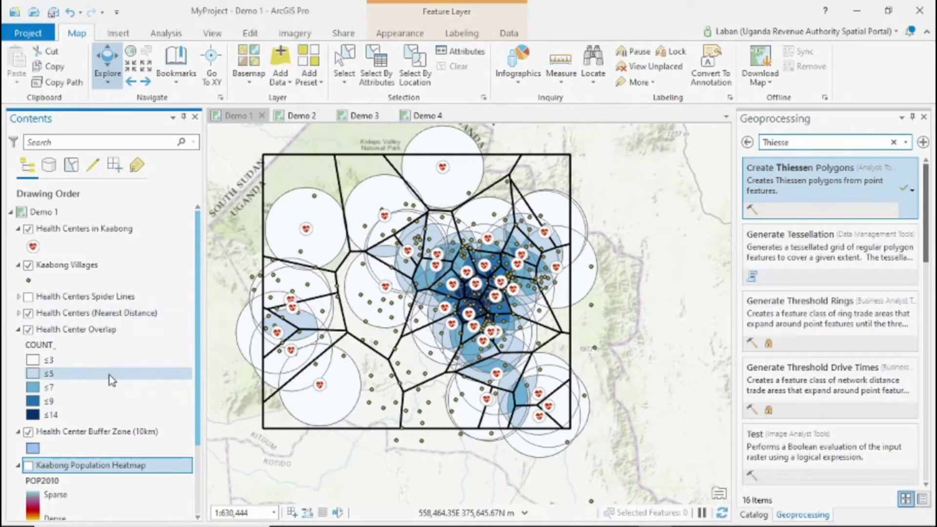
{"action": "left_click", "coordinate": [28, 330]}
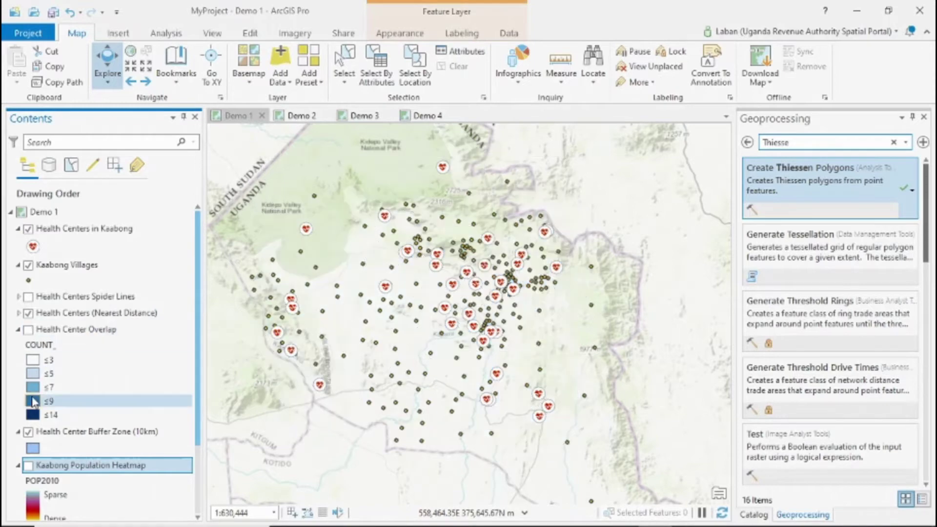
Hide the Health Center Buffer Zone (10km) layer and briefly compare the Health Center Overlap layer with the nearest-distance polygons
{"action": "left_click", "coordinate": [28, 432]}
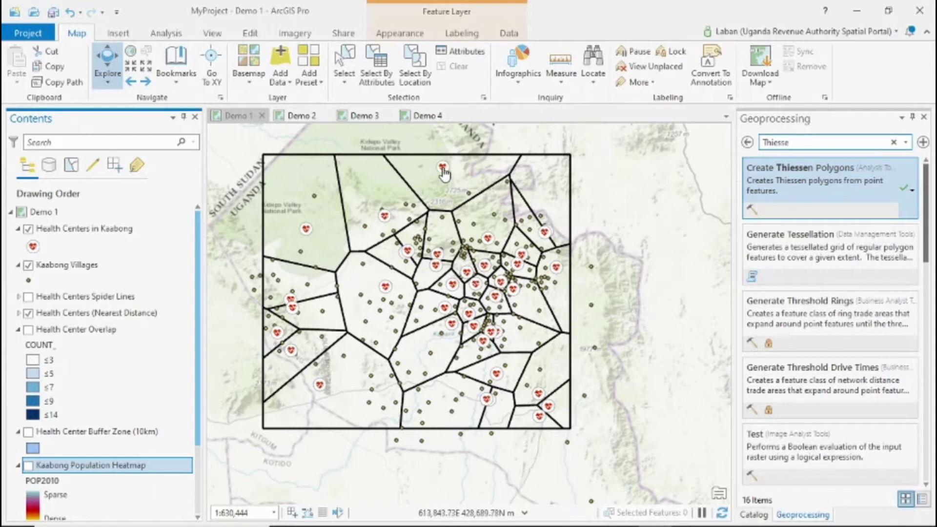
{"action": "left_click", "coordinate": [28, 330]}
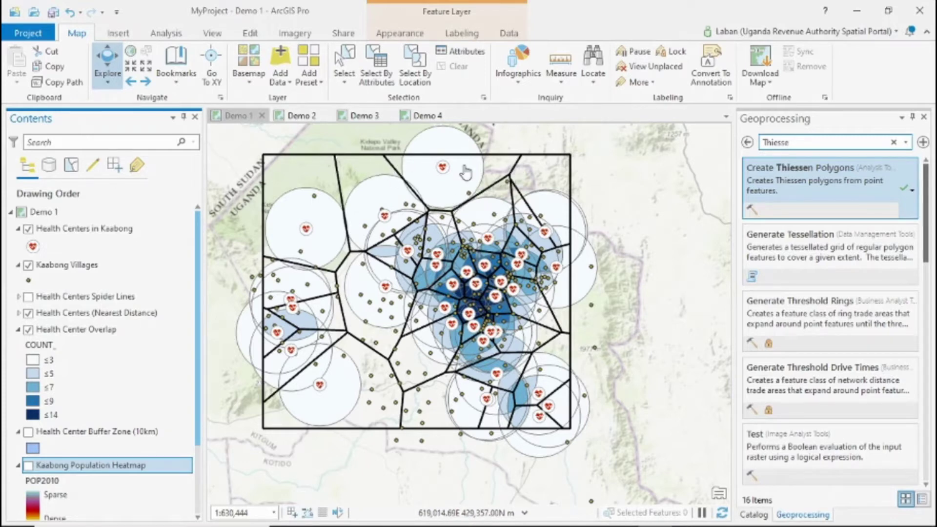
{"action": "left_click", "coordinate": [29, 330]}
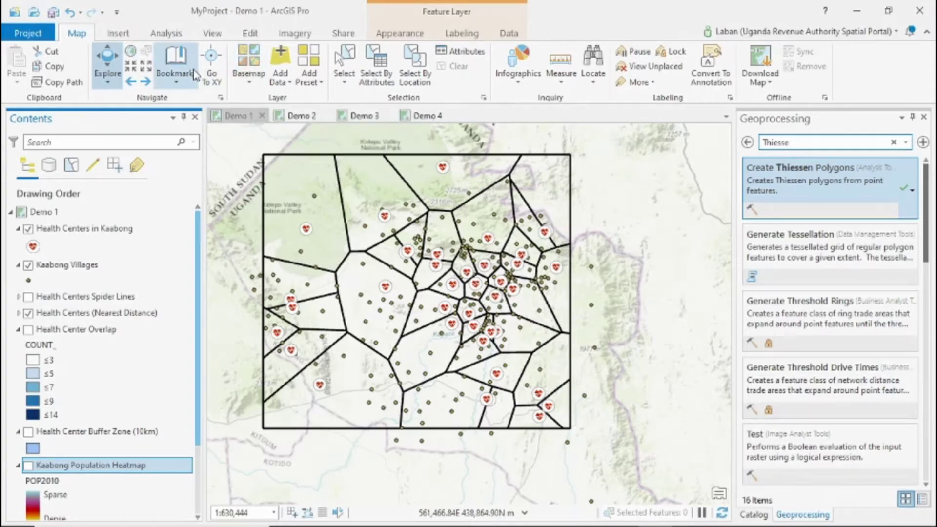
Inspect the attributes of the Kidepo village point within the Thiessen polygons, highlight its Name value, and close the pop-up
{"action": "left_click", "coordinate": [131, 68]}
{"action": "left_click", "coordinate": [131, 68]}
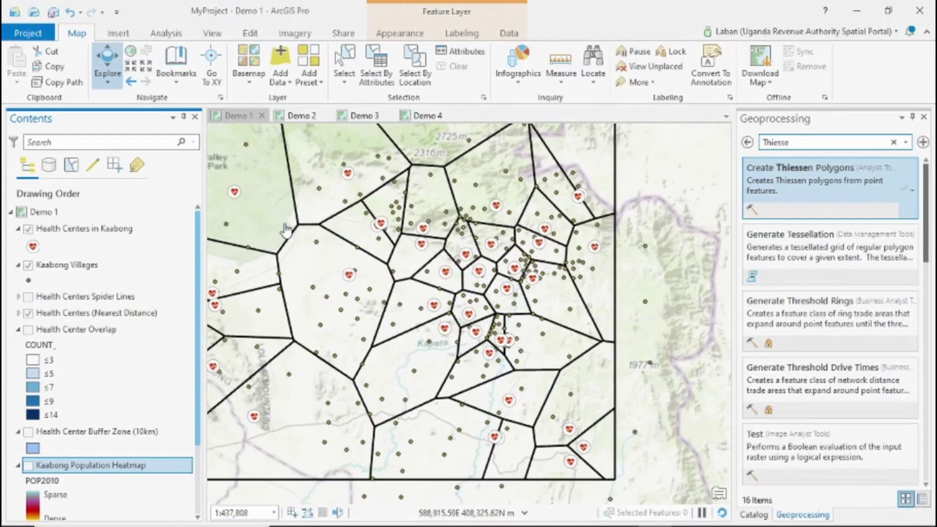
{"action": "left_click_drag", "start_coordinate": [290, 252], "coordinate": [442, 255]}
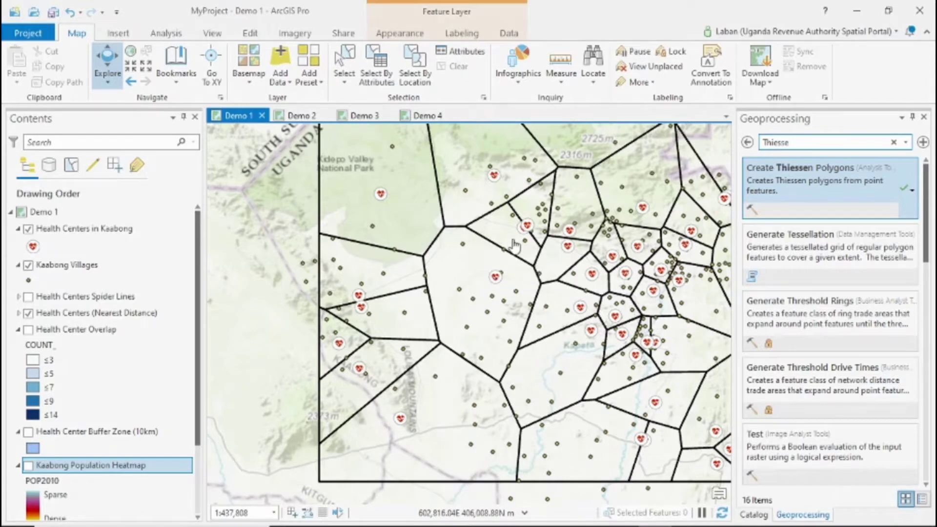
{"action": "left_click_drag", "start_coordinate": [504, 260], "coordinate": [414, 234]}
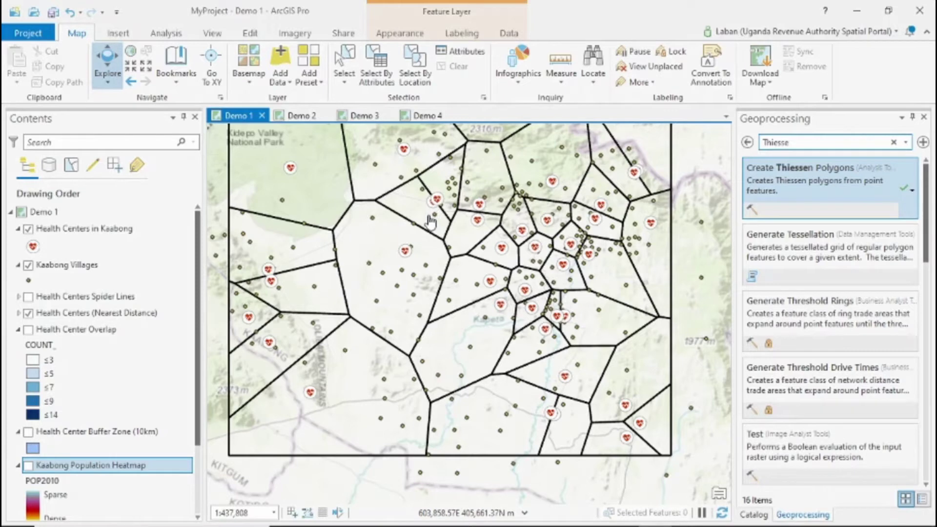
{"action": "left_click_drag", "start_coordinate": [431, 268], "coordinate": [459, 296]}
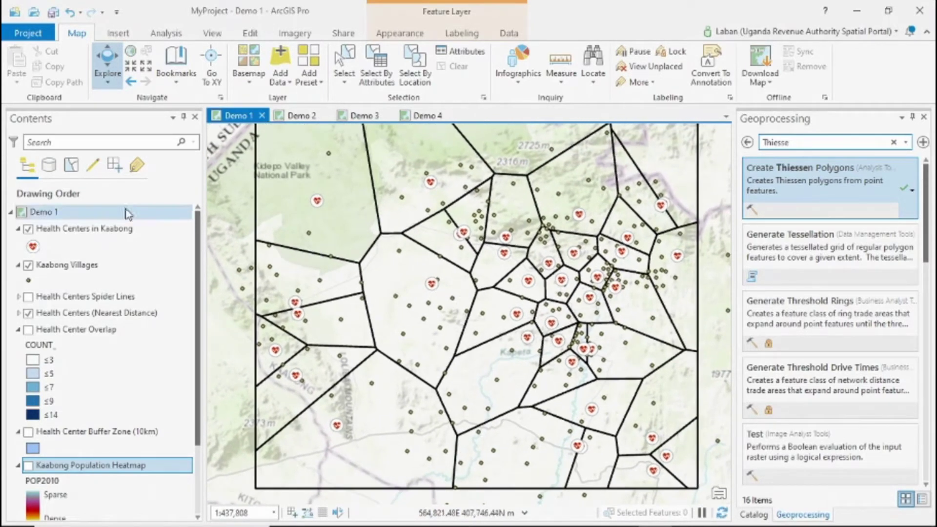
{"action": "left_click", "coordinate": [309, 234]}
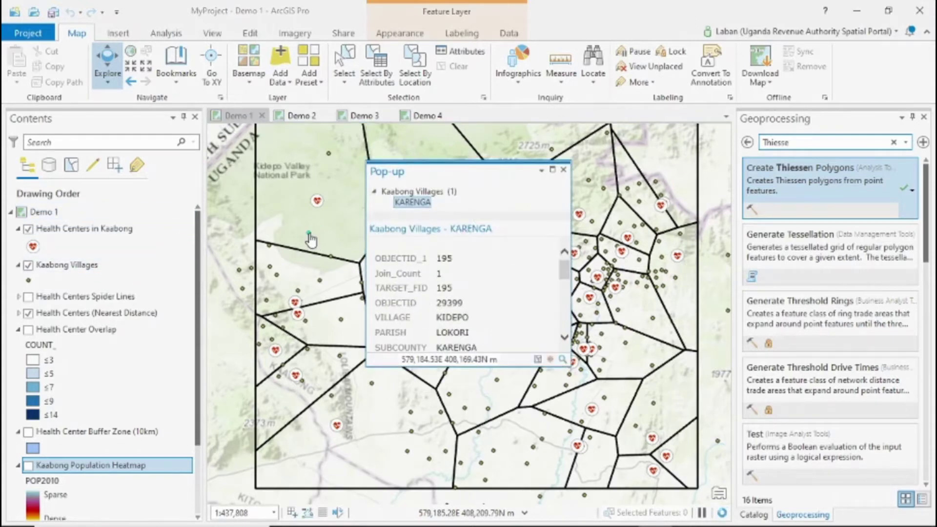
{"action": "left_click_drag", "start_coordinate": [564, 271], "coordinate": [565, 328]}
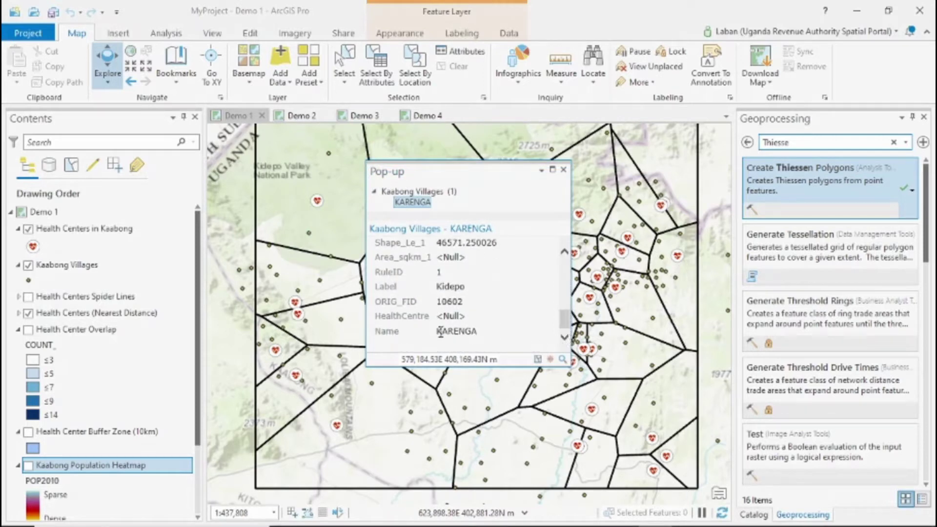
{"action": "left_click_drag", "start_coordinate": [438, 331], "coordinate": [483, 330]}
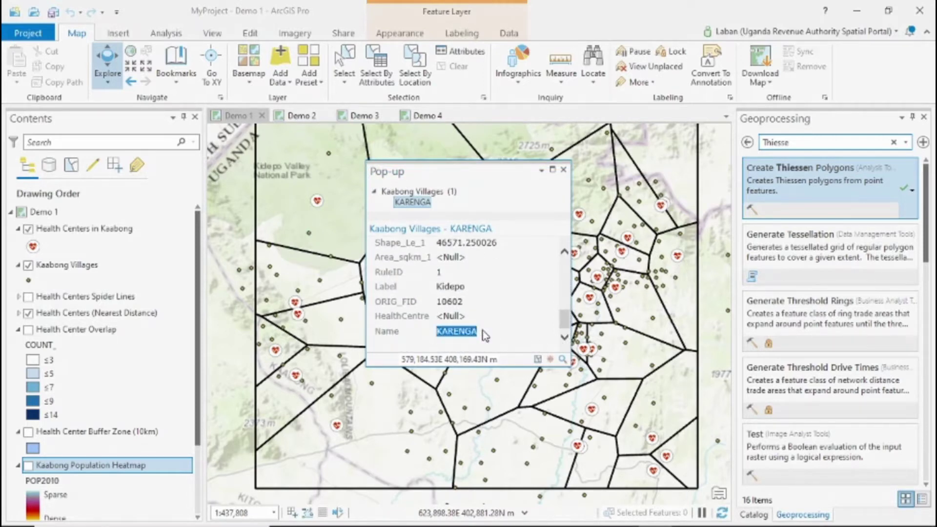
{"action": "left_click", "coordinate": [563, 169]}
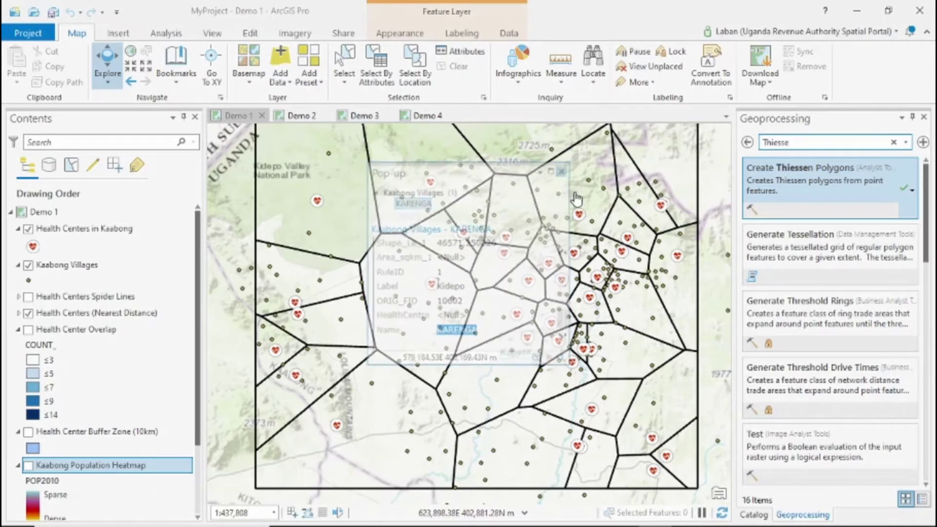
Open the Create Spider Diagram tool from the project's SpiderDiagram.pyt toolbox
{"action": "left_click", "coordinate": [747, 142]}
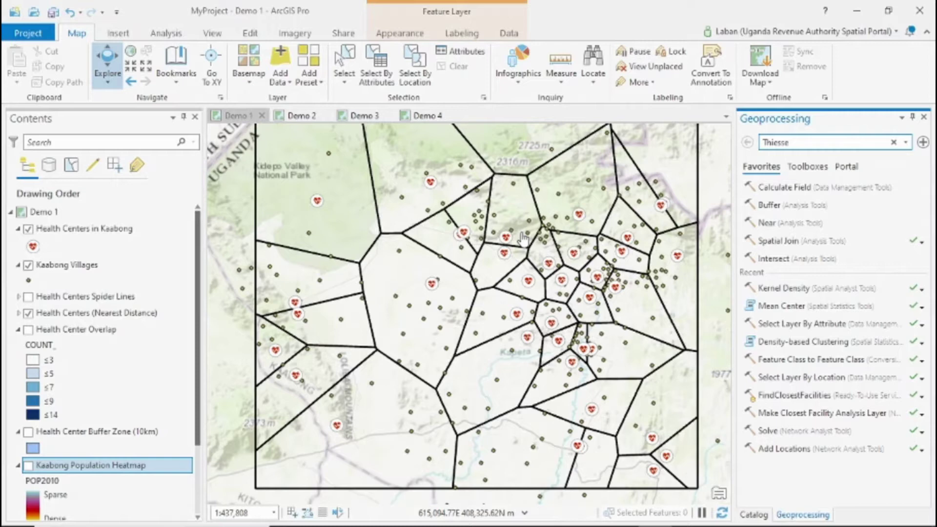
{"action": "left_click", "coordinate": [754, 515]}
{"action": "left_click", "coordinate": [748, 201]}
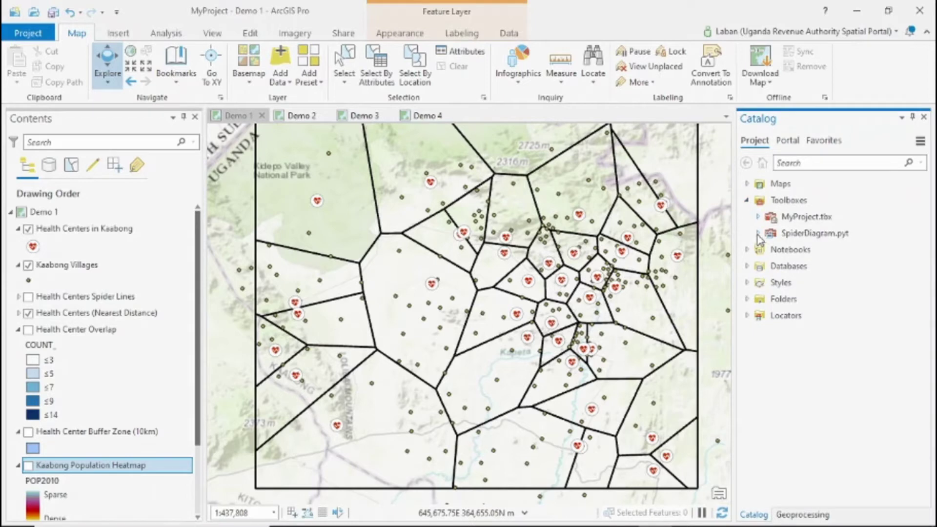
{"action": "left_click", "coordinate": [758, 234]}
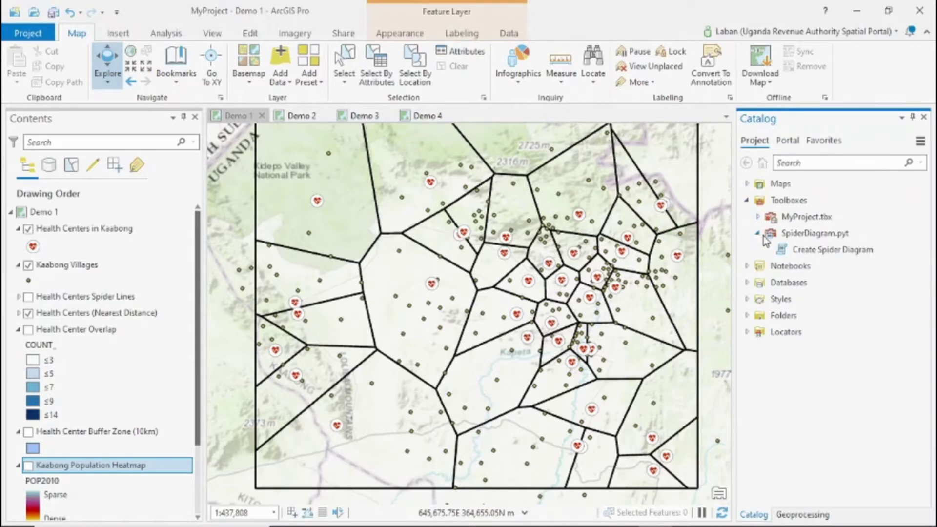
{"action": "double_click", "coordinate": [835, 250]}
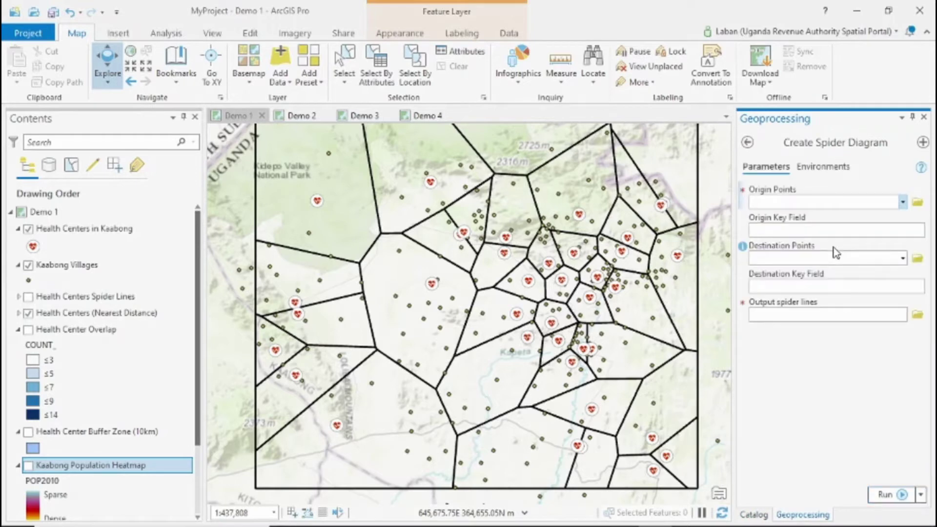
Set the spider diagram's origin points to Health Centers in Kaabong with Name as the origin key field
{"action": "left_click", "coordinate": [903, 202]}
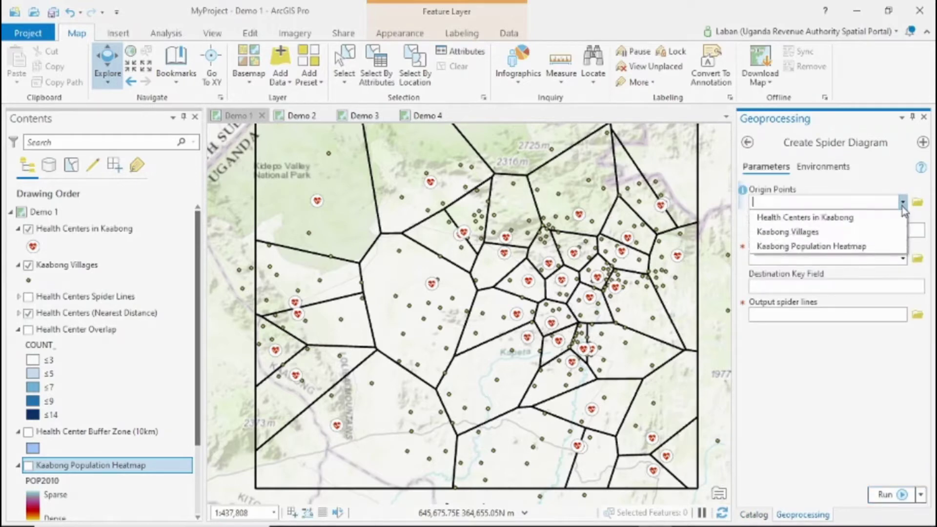
{"action": "left_click", "coordinate": [821, 220]}
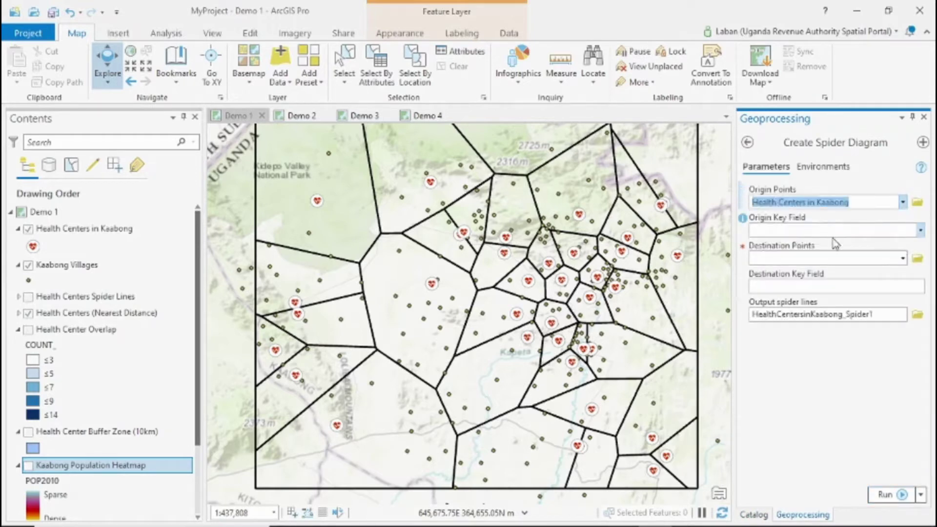
{"action": "left_click", "coordinate": [921, 231]}
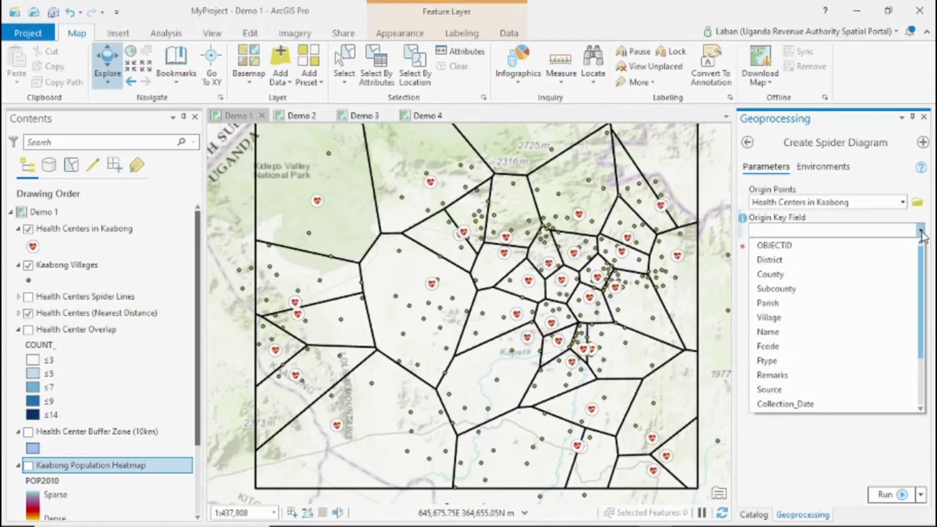
{"action": "left_click", "coordinate": [770, 332]}
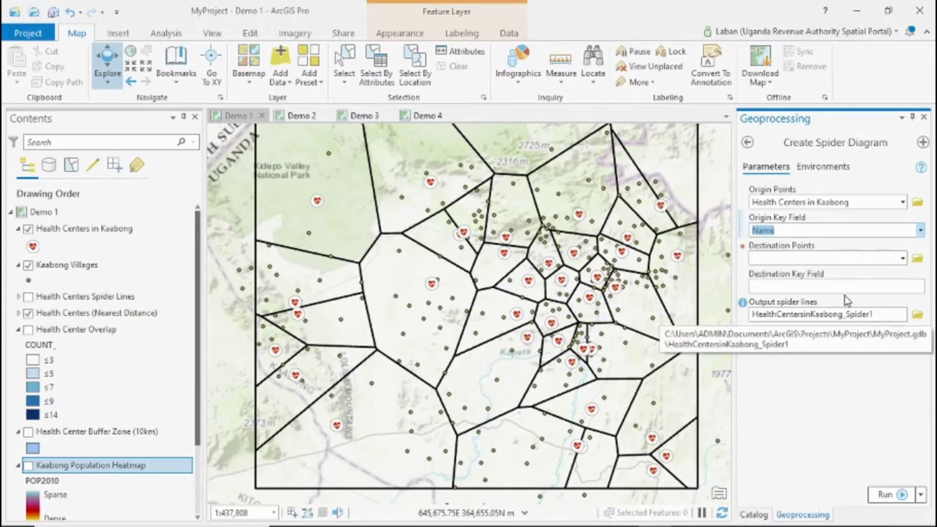
Set the destination points to Kaabong Villages with Name as the destination key field, and leave the tool without running it
{"action": "left_click", "coordinate": [902, 259]}
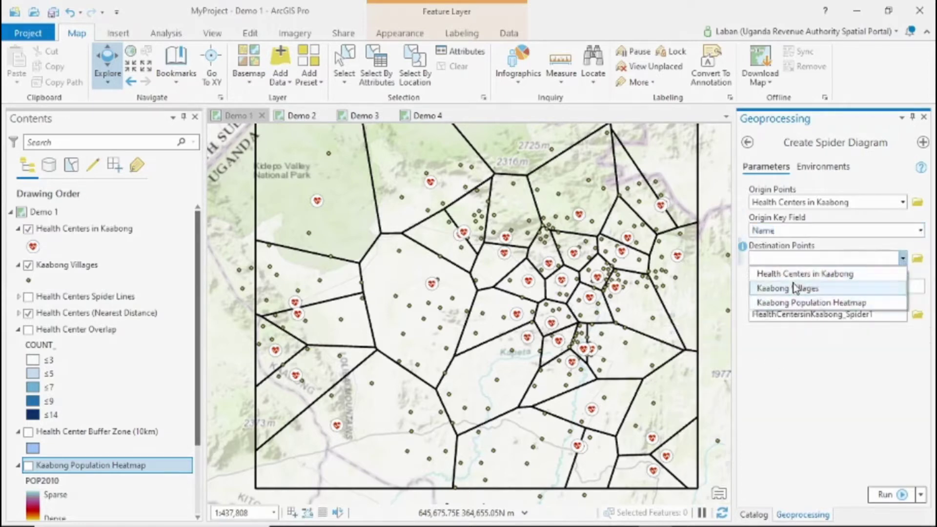
{"action": "left_click", "coordinate": [794, 293]}
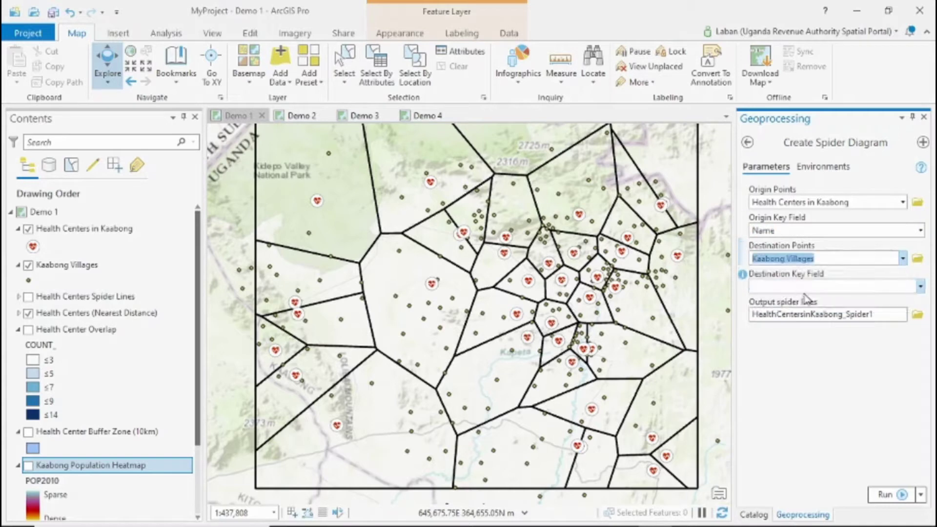
{"action": "left_click", "coordinate": [920, 286]}
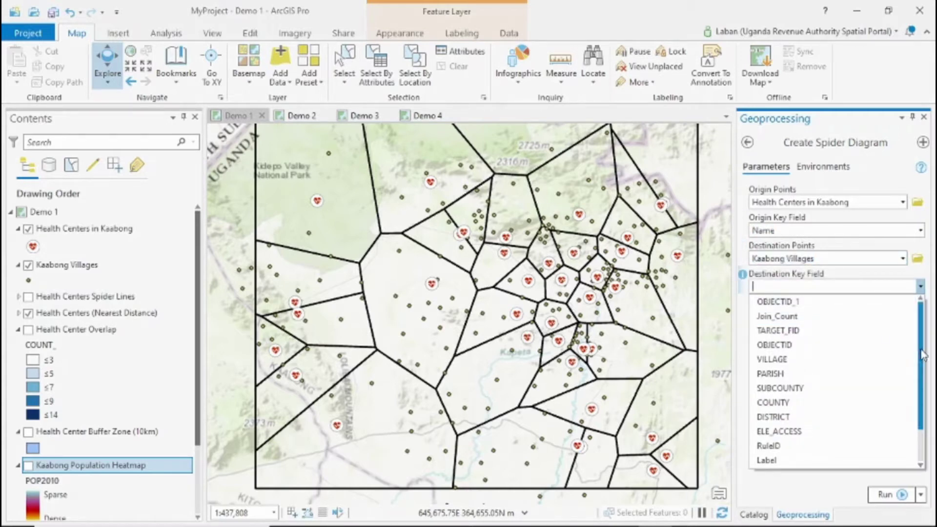
{"action": "left_click_drag", "start_coordinate": [921, 371], "coordinate": [924, 425]}
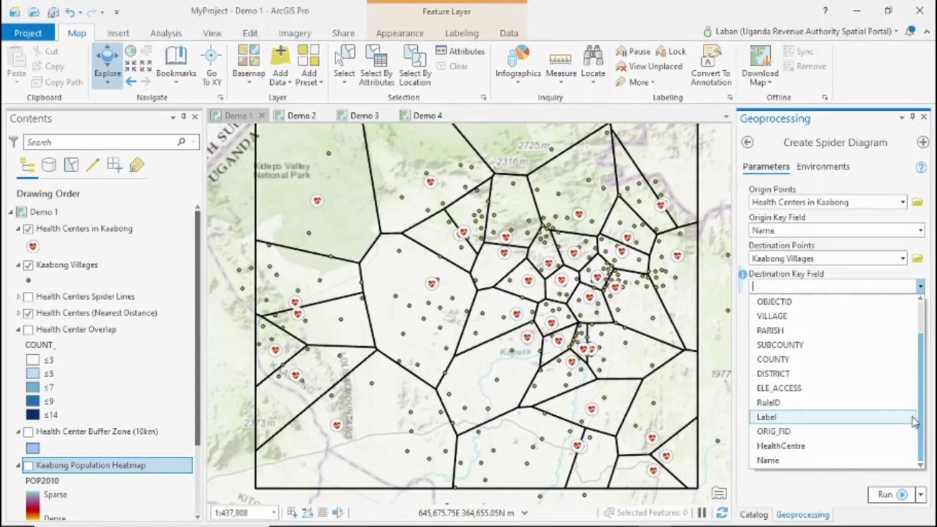
{"action": "left_click", "coordinate": [851, 461]}
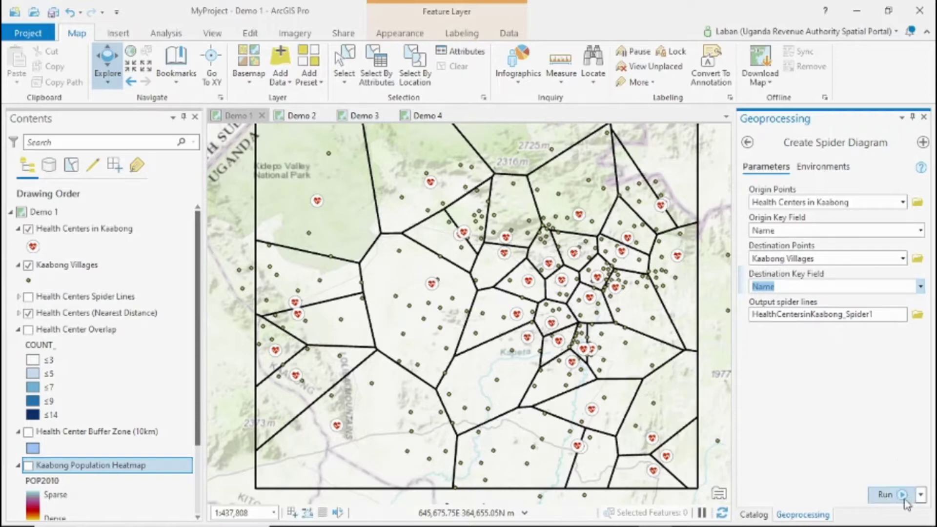
{"action": "left_click", "coordinate": [747, 142]}
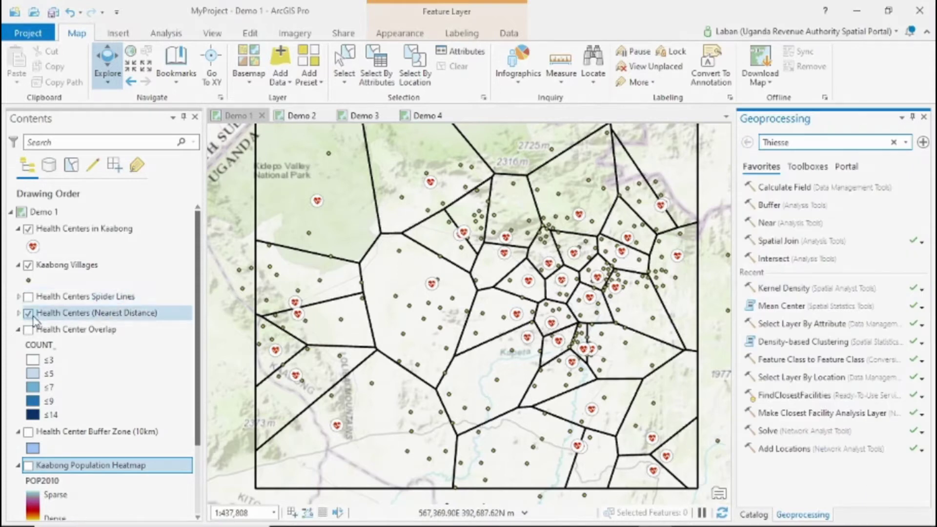
Show the Health Centers Spider Lines layer on the map and expand its OriginFID legend
{"action": "left_click", "coordinate": [28, 298]}
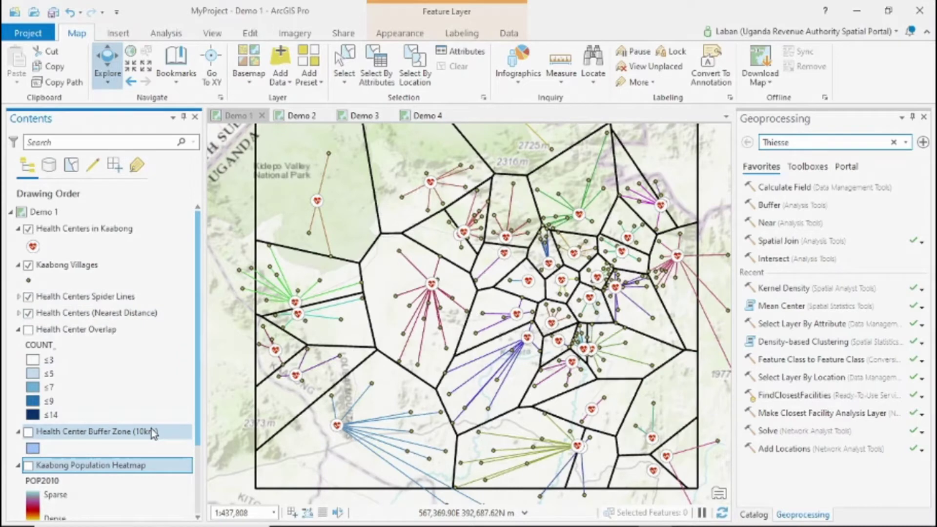
{"action": "left_click", "coordinate": [18, 313]}
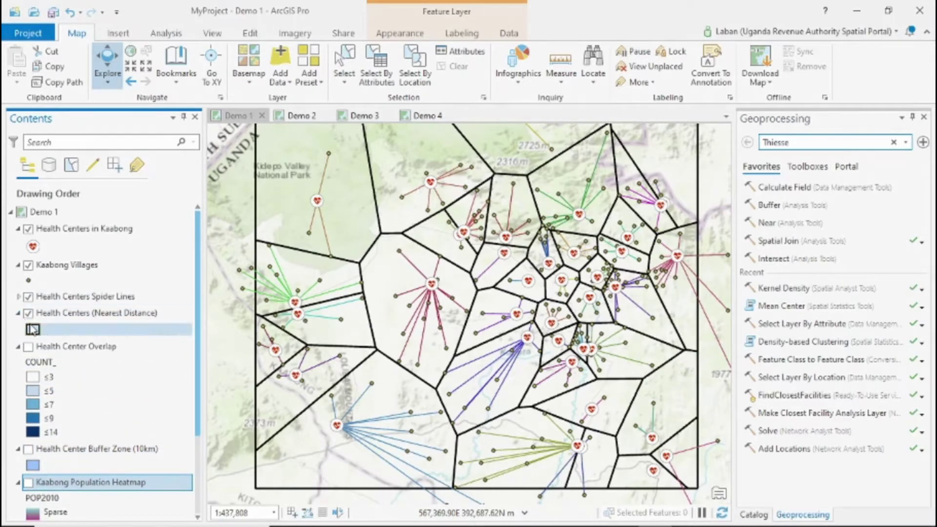
{"action": "left_click", "coordinate": [24, 316]}
{"action": "left_click", "coordinate": [18, 313]}
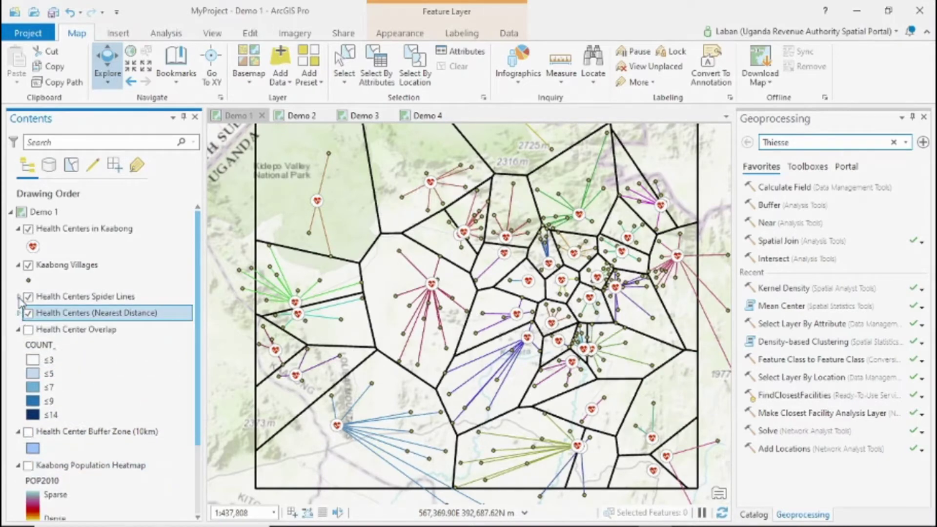
{"action": "left_click", "coordinate": [18, 297]}
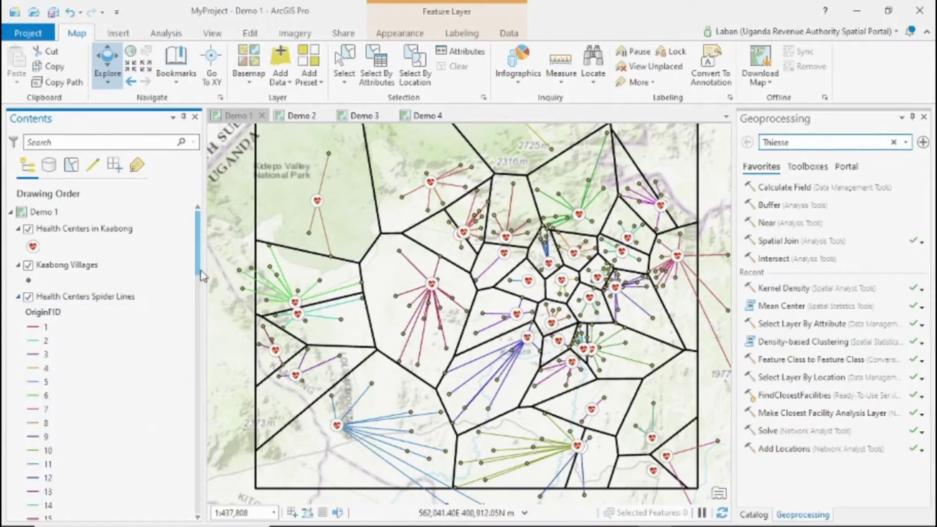
Examine how the spider lines link villages to their nearest health centers across the Thiessen polygons and beyond their outer boundary
{"action": "left_click_drag", "start_coordinate": [472, 310], "coordinate": [500, 425]}
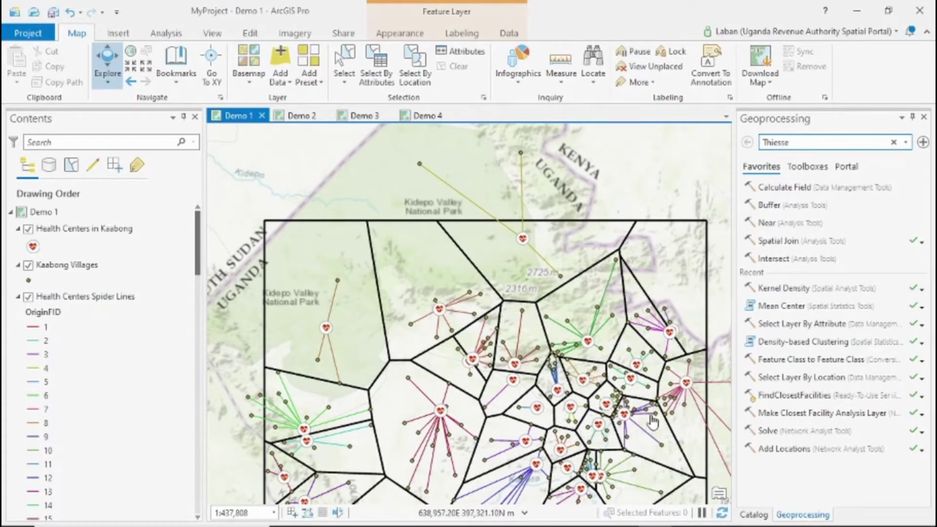
{"action": "left_click_drag", "start_coordinate": [539, 437], "coordinate": [531, 287]}
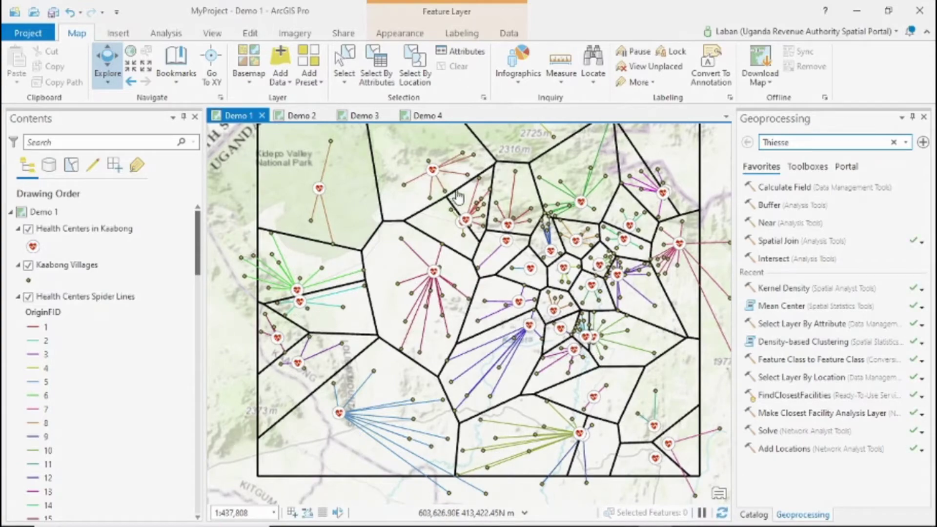
{"action": "mouse_move", "coordinate": [459, 242]}
{"action": "left_mouse_down"}
{"action": "mouse_move", "coordinate": [469, 445]}
{"action": "mouse_move", "coordinate": [469, 354]}
{"action": "mouse_move", "coordinate": [432, 342]}
{"action": "mouse_move", "coordinate": [428, 350]}
{"action": "left_mouse_up"}
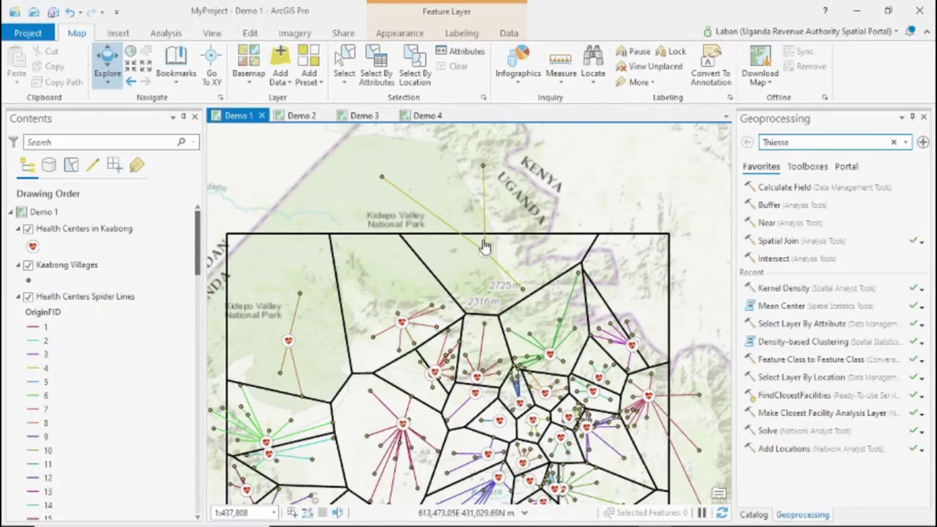
{"action": "left_click_drag", "start_coordinate": [558, 349], "coordinate": [501, 155]}
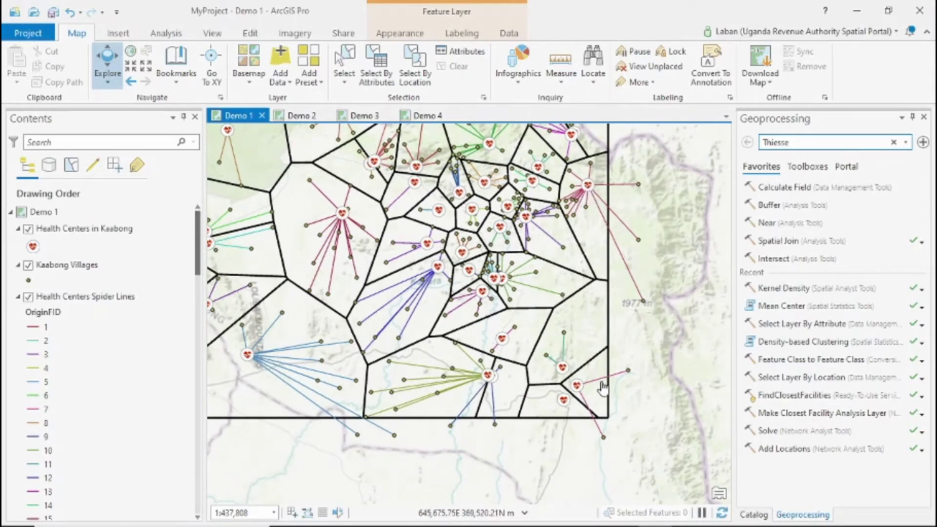
{"action": "left_click_drag", "start_coordinate": [507, 309], "coordinate": [609, 361]}
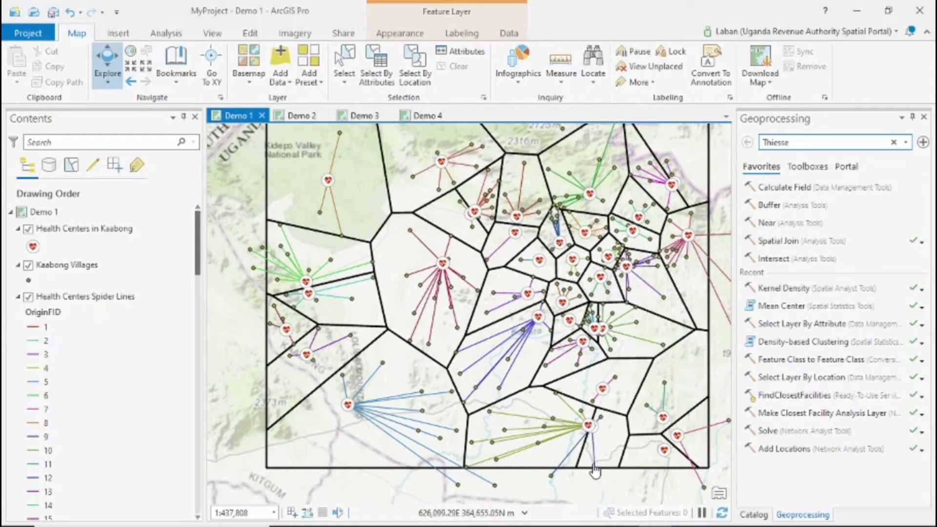
{"action": "left_click_drag", "start_coordinate": [450, 331], "coordinate": [424, 345]}
{"action": "left_click_drag", "start_coordinate": [512, 264], "coordinate": [524, 279]}
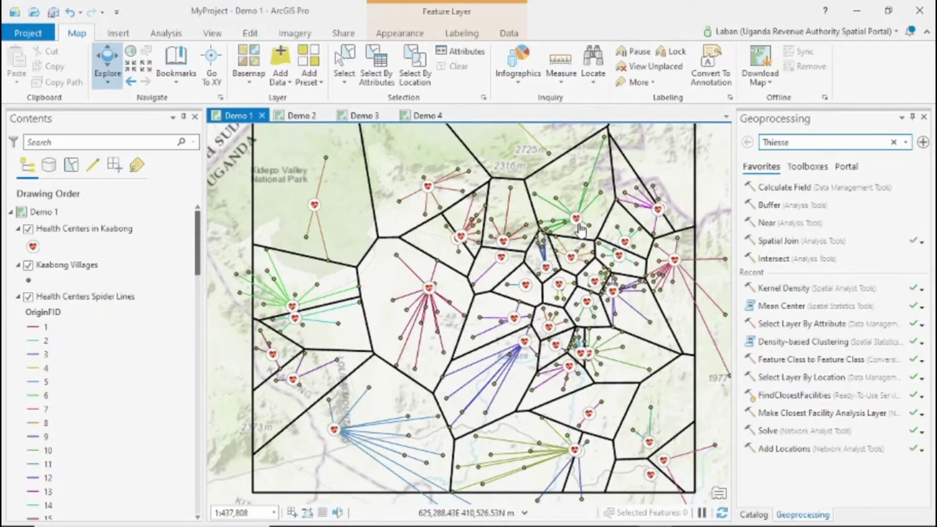
Examine the spider lines around Kidepo Valley National Park, including those reaching villages north of the Thiessen polygon boundary
{"action": "left_click_drag", "start_coordinate": [649, 193], "coordinate": [649, 227]}
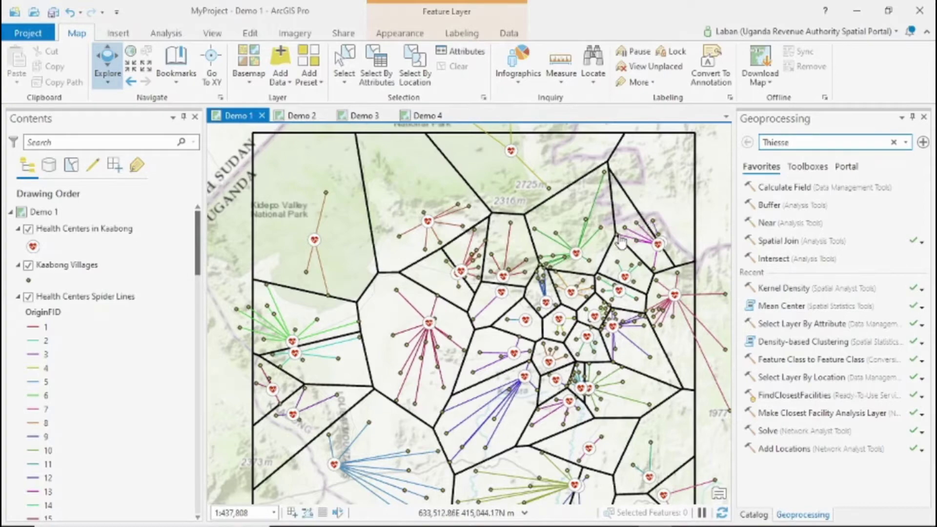
{"action": "left_click_drag", "start_coordinate": [545, 185], "coordinate": [567, 249]}
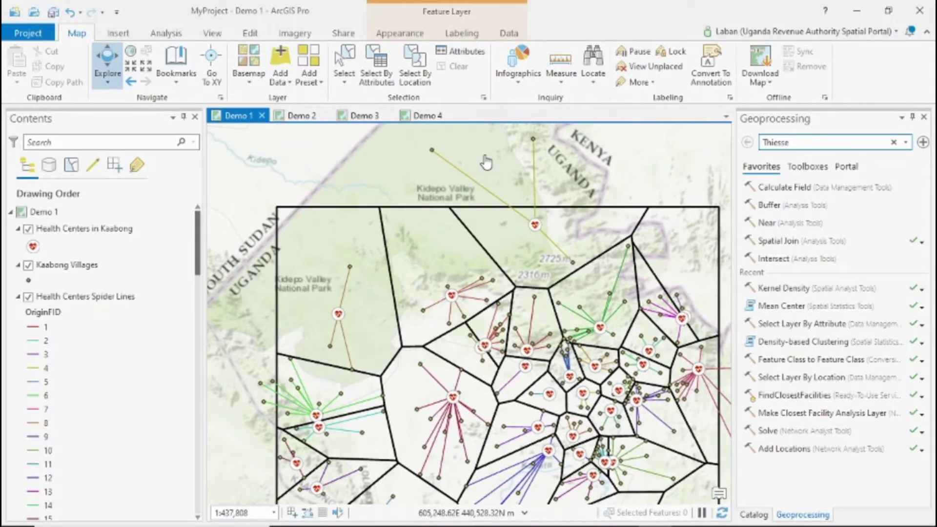
{"action": "left_click_drag", "start_coordinate": [499, 166], "coordinate": [506, 209]}
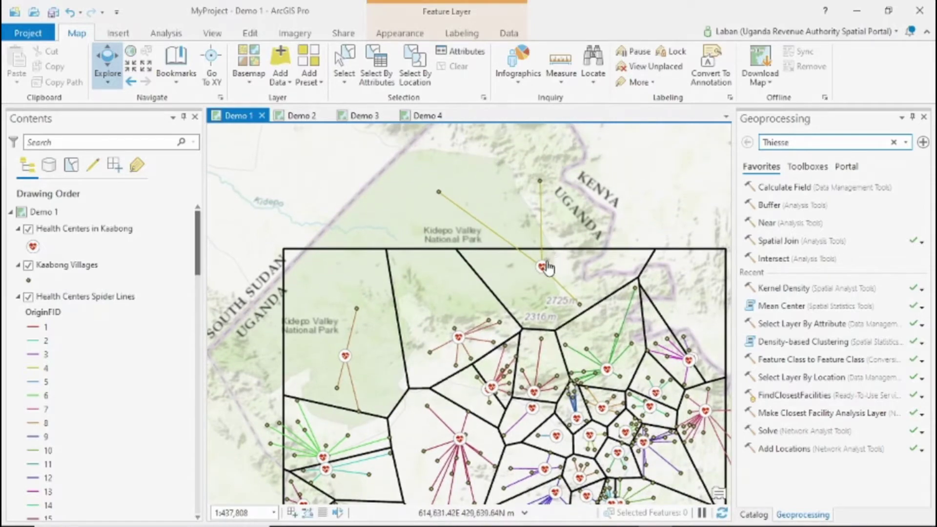
{"action": "left_click_drag", "start_coordinate": [547, 268], "coordinate": [531, 118]}
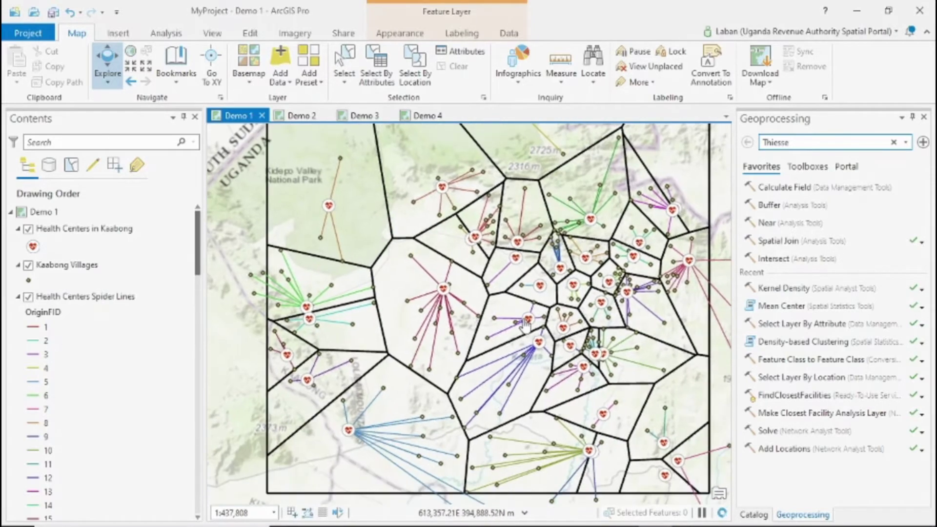
{"action": "left_click_drag", "start_coordinate": [408, 141], "coordinate": [400, 170]}
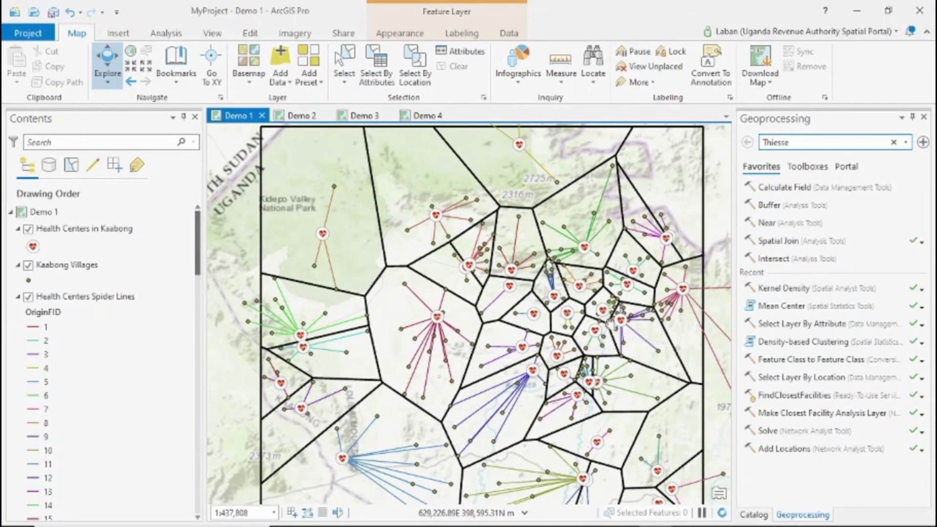
Collapse the legend of the Health Centers Spider Lines layer and look through the remaining layers of the map
{"action": "left_click", "coordinate": [19, 296]}
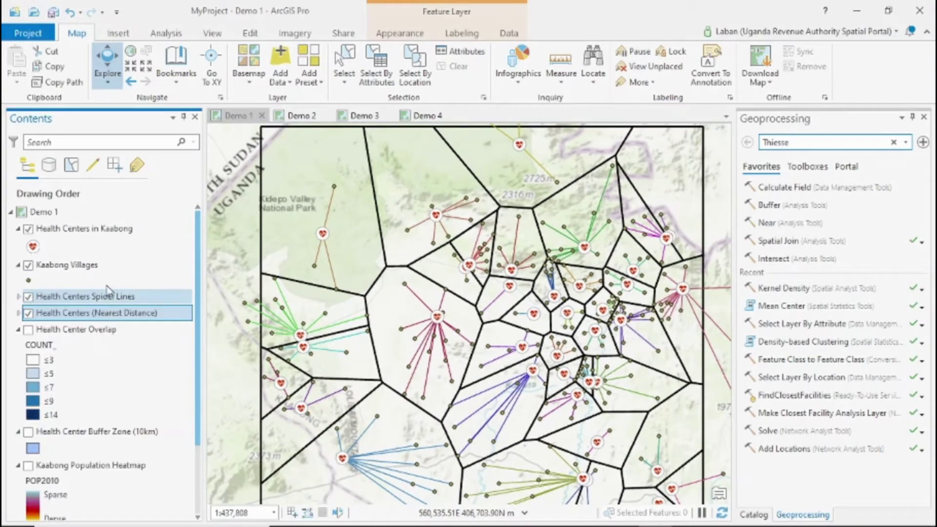
{"action": "scroll", "coordinate": [194, 273], "scroll_direction": "down", "scroll_amount": 3}
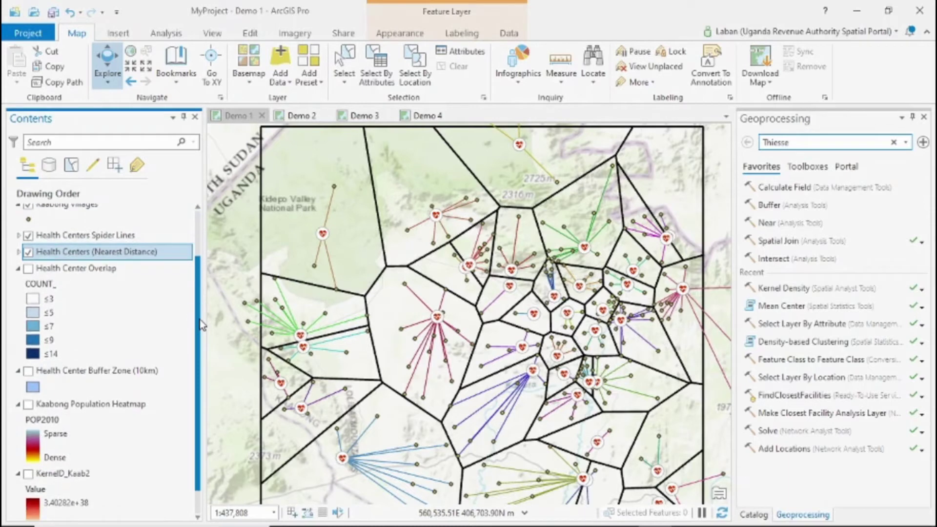
{"action": "scroll", "coordinate": [194, 283], "scroll_direction": "up", "scroll_amount": 2}
{"action": "scroll", "coordinate": [192, 274], "scroll_direction": "up", "scroll_amount": 1}
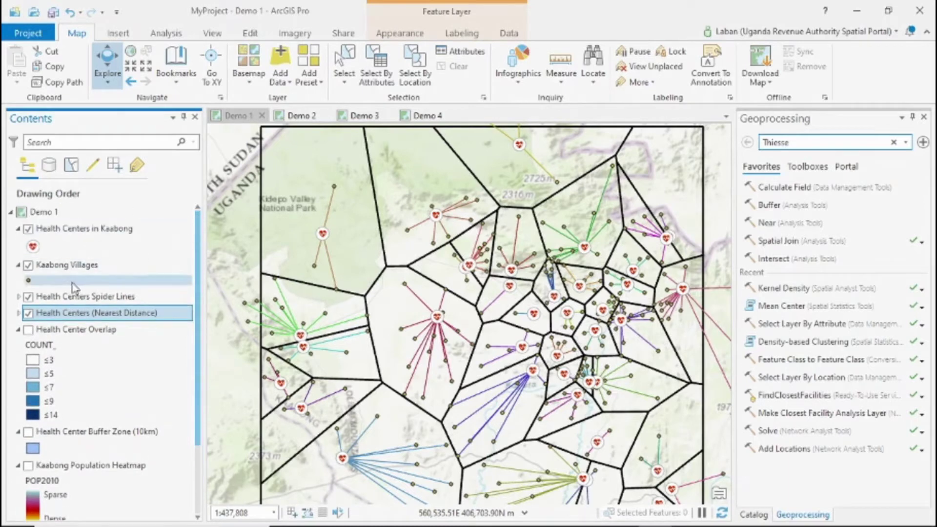
Hide the spider lines, nearest distance and Health Centers in Kaabong layers, leaving only Kaabong Villages over the basemap
{"action": "left_click", "coordinate": [28, 313]}
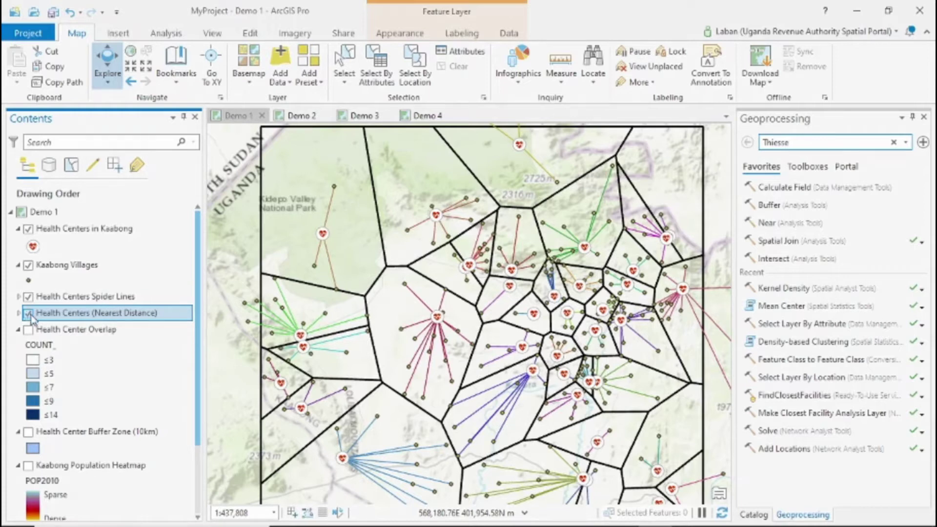
{"action": "left_click_drag", "start_coordinate": [371, 334], "coordinate": [354, 331]}
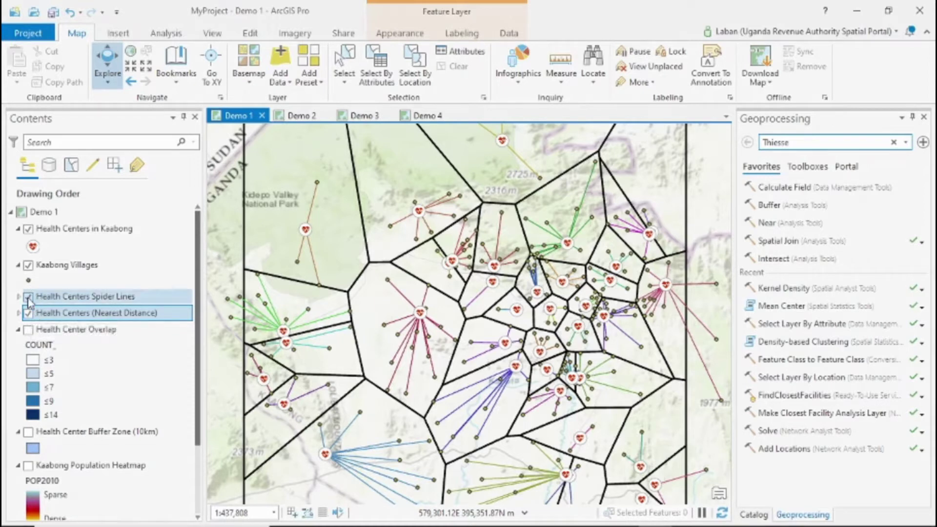
{"action": "left_click", "coordinate": [29, 297]}
{"action": "left_click", "coordinate": [29, 314]}
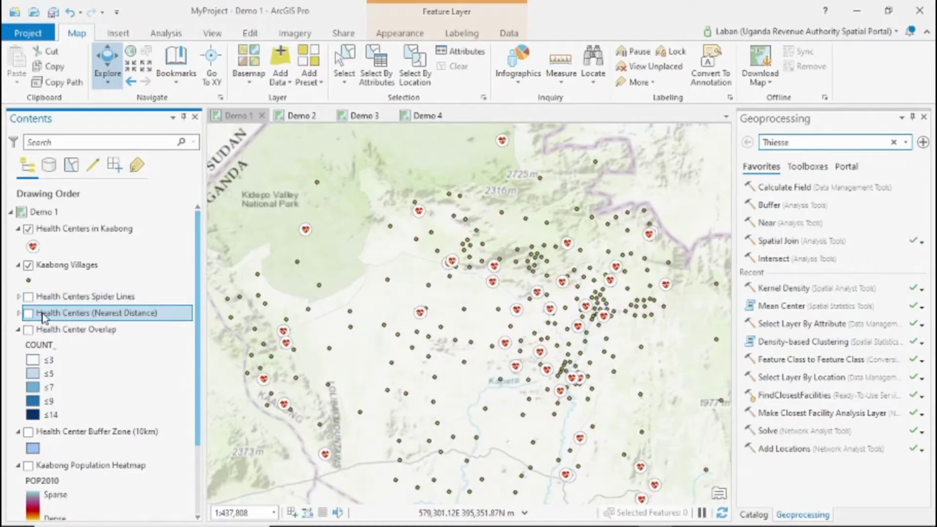
{"action": "left_click", "coordinate": [29, 228]}
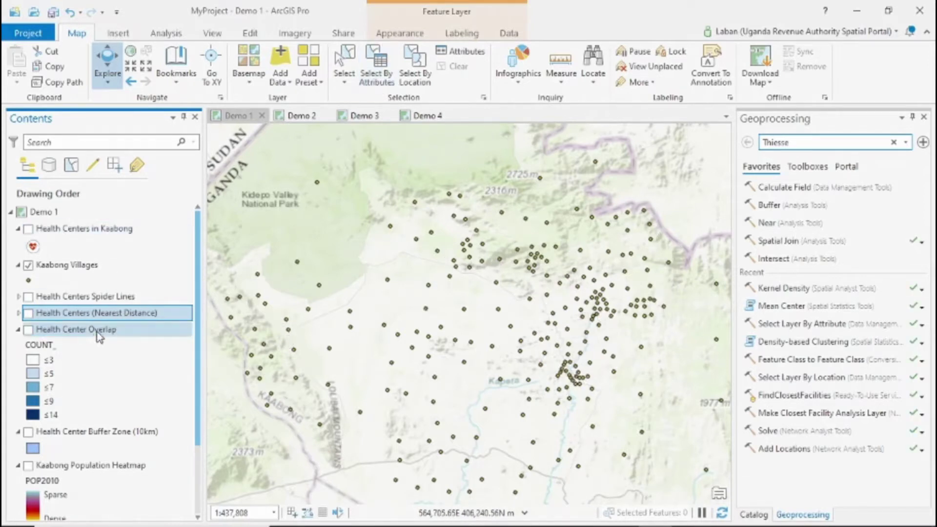
Symbolize the Kaabong Villages layer as a Heat Map
{"action": "left_click", "coordinate": [62, 265]}
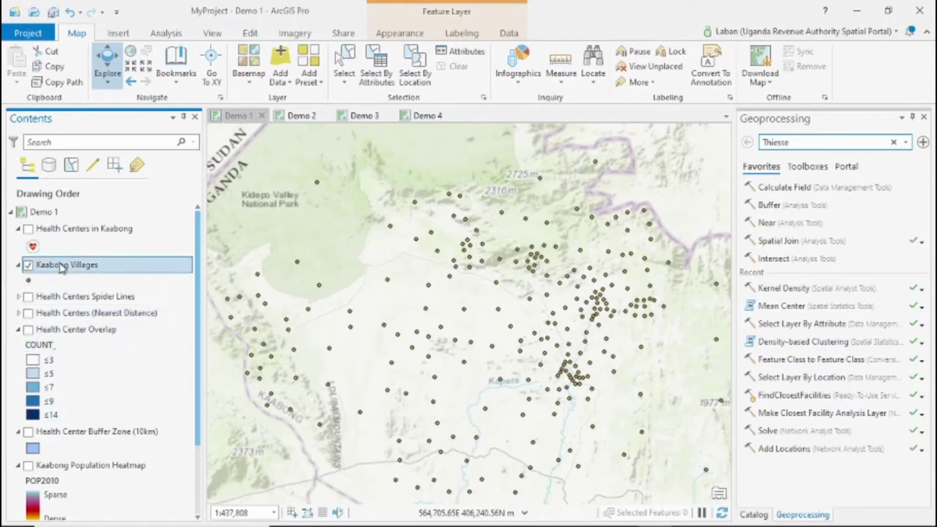
{"action": "left_click", "coordinate": [400, 34]}
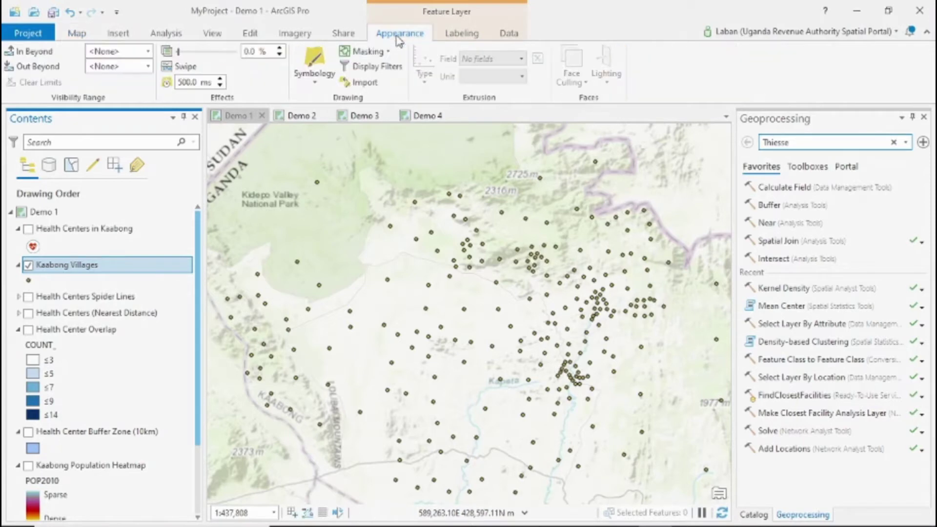
{"action": "left_click", "coordinate": [317, 81]}
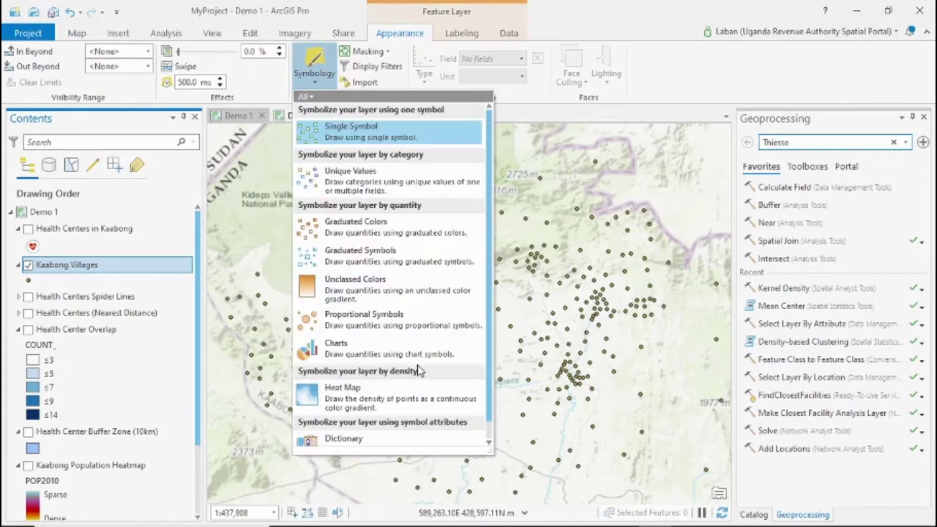
{"action": "left_click", "coordinate": [414, 395]}
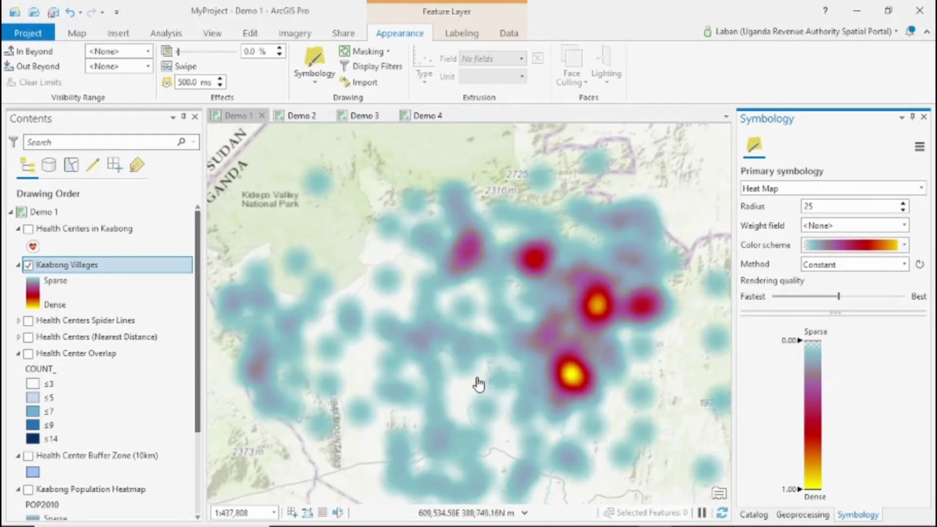
{"action": "left_click_drag", "start_coordinate": [479, 384], "coordinate": [473, 339]}
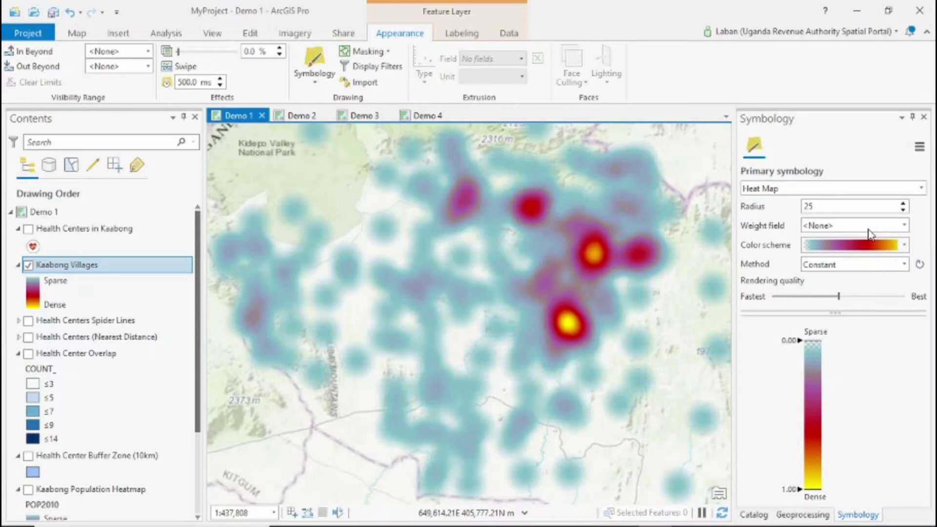
Weight the villages heat map by POP2010 and set its density method to Dynamic
{"action": "left_click", "coordinate": [904, 226]}
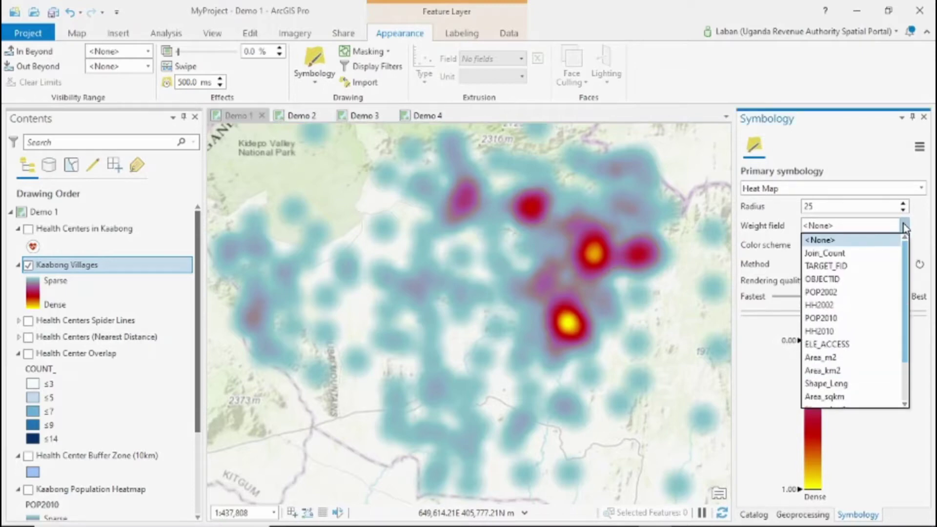
{"action": "left_click", "coordinate": [829, 318]}
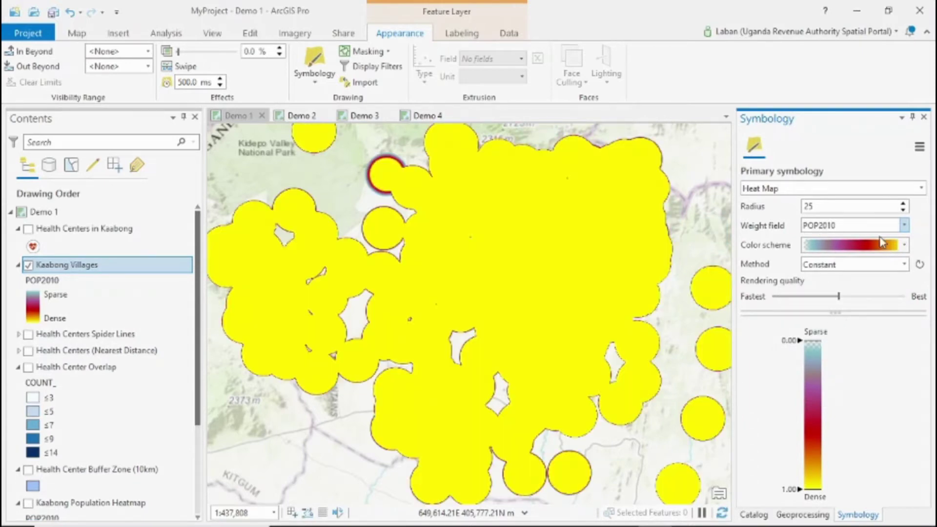
{"action": "left_click", "coordinate": [906, 266]}
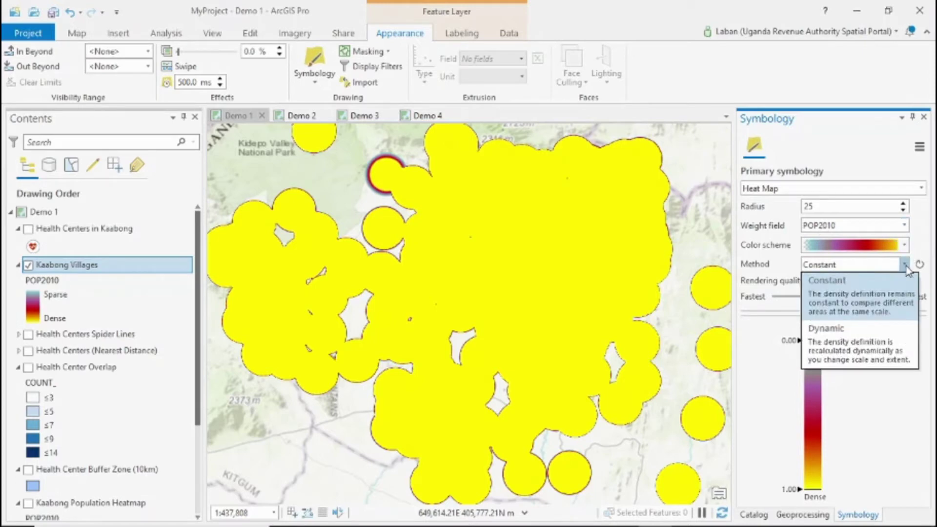
{"action": "left_click", "coordinate": [866, 356]}
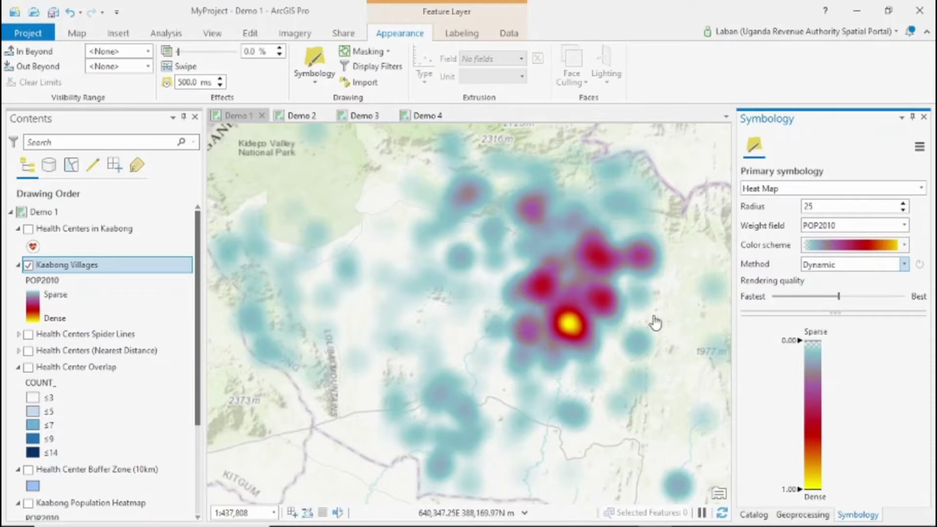
Examine how the population-weighted heat map of villages redraws its dense areas at closer and wider map scales
{"action": "left_click_drag", "start_coordinate": [633, 275], "coordinate": [604, 256]}
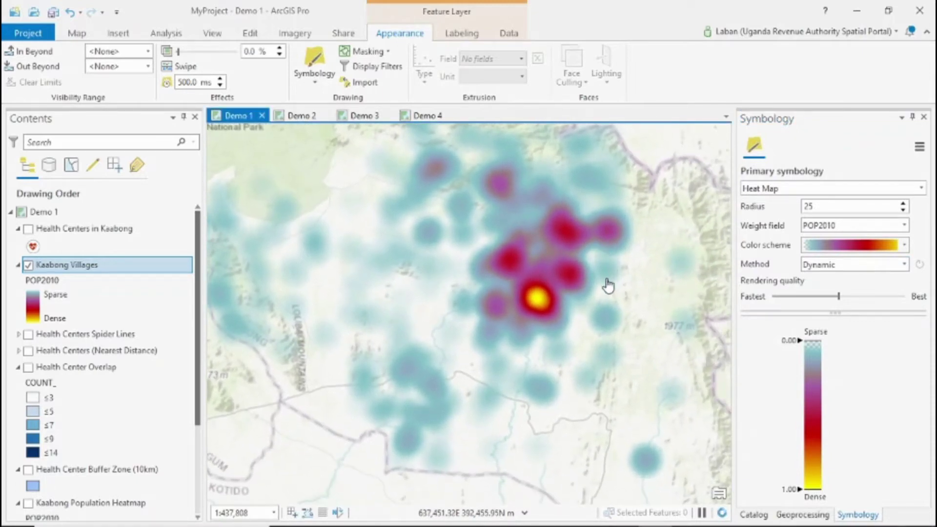
{"action": "left_click", "coordinate": [77, 33]}
{"action": "left_click", "coordinate": [137, 70]}
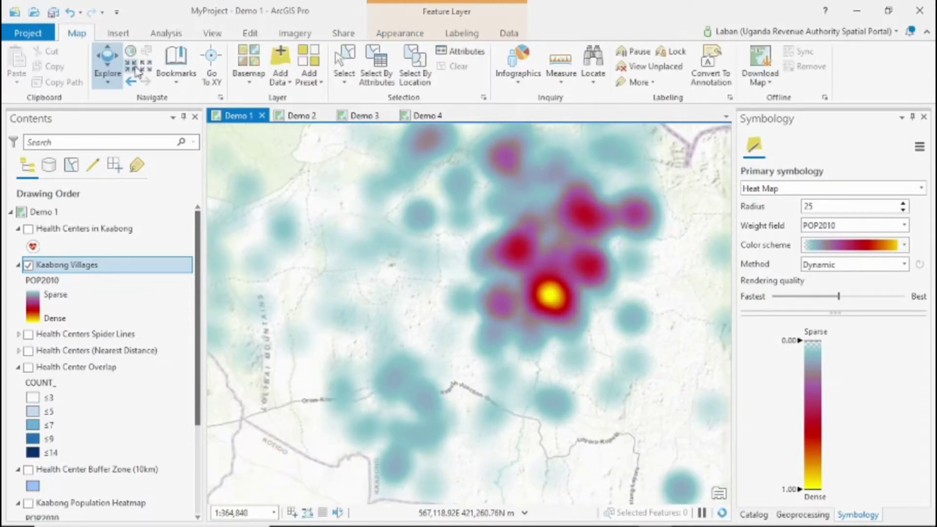
{"action": "left_click", "coordinate": [138, 69]}
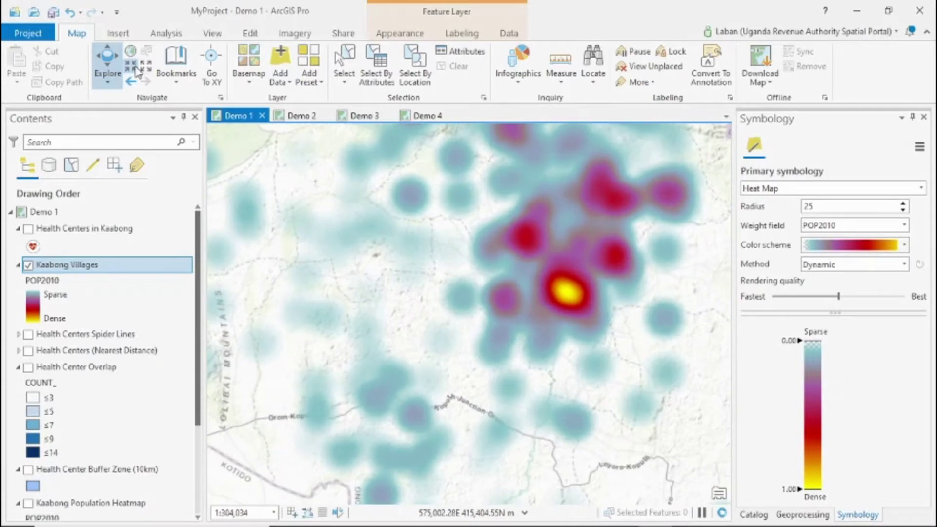
{"action": "left_click", "coordinate": [138, 70]}
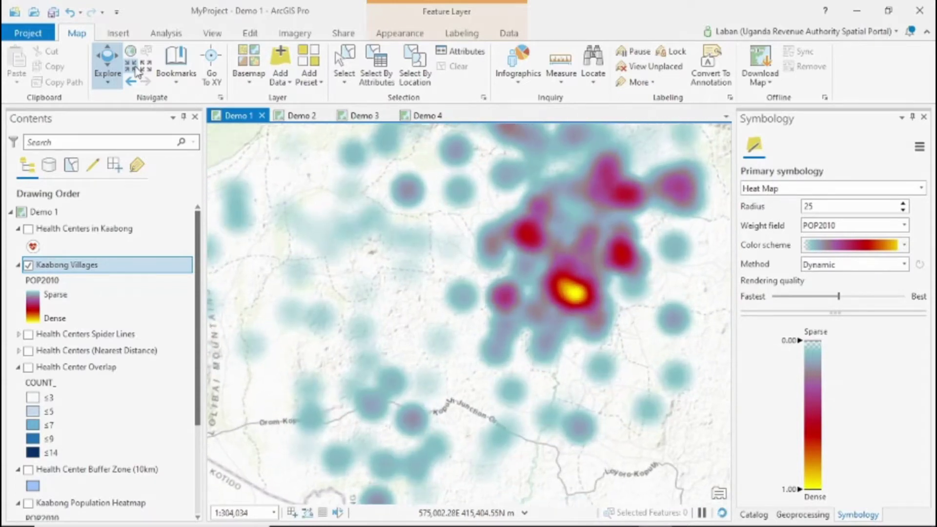
{"action": "left_click_drag", "start_coordinate": [428, 226], "coordinate": [383, 276]}
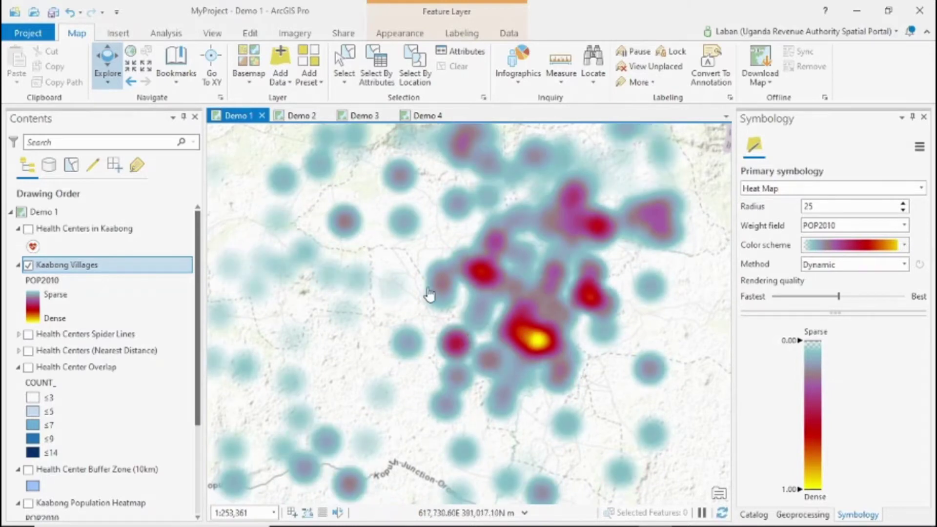
{"action": "left_click", "coordinate": [147, 74]}
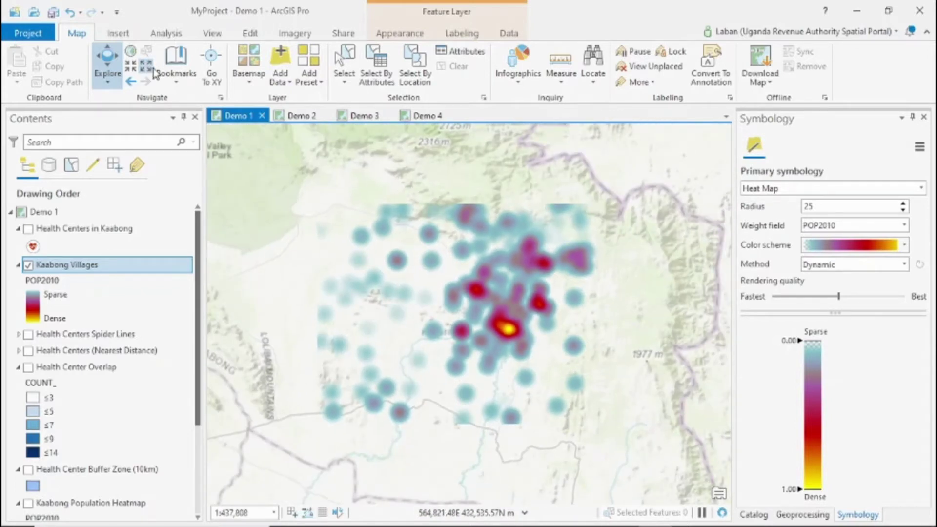
{"action": "left_click_drag", "start_coordinate": [391, 307], "coordinate": [424, 272]}
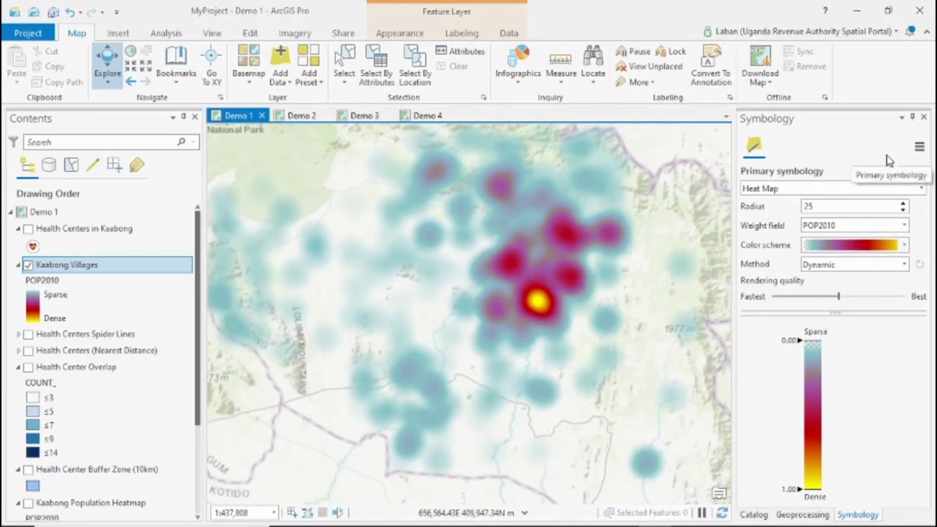
Open the heat map's conversion to a static raster and review the Kernel Density parameters without running the tool
{"action": "left_click", "coordinate": [919, 151]}
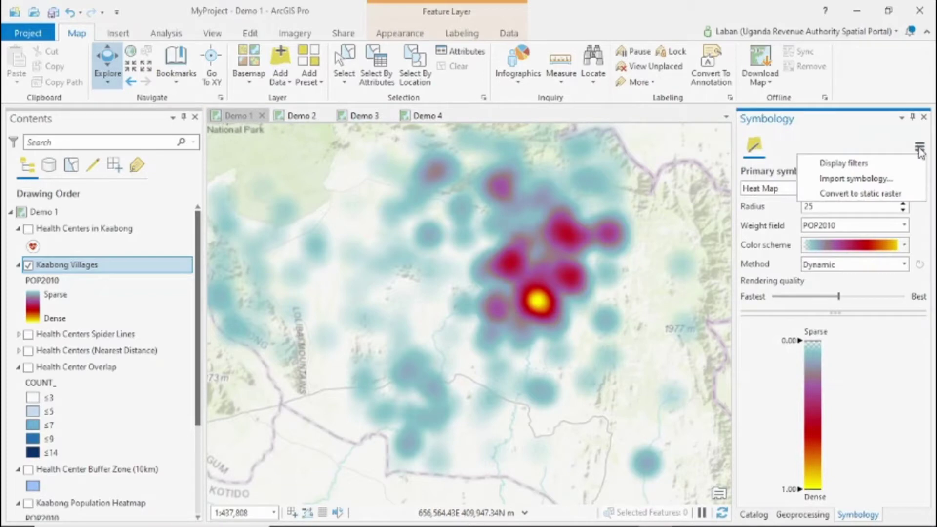
{"action": "left_click", "coordinate": [882, 194]}
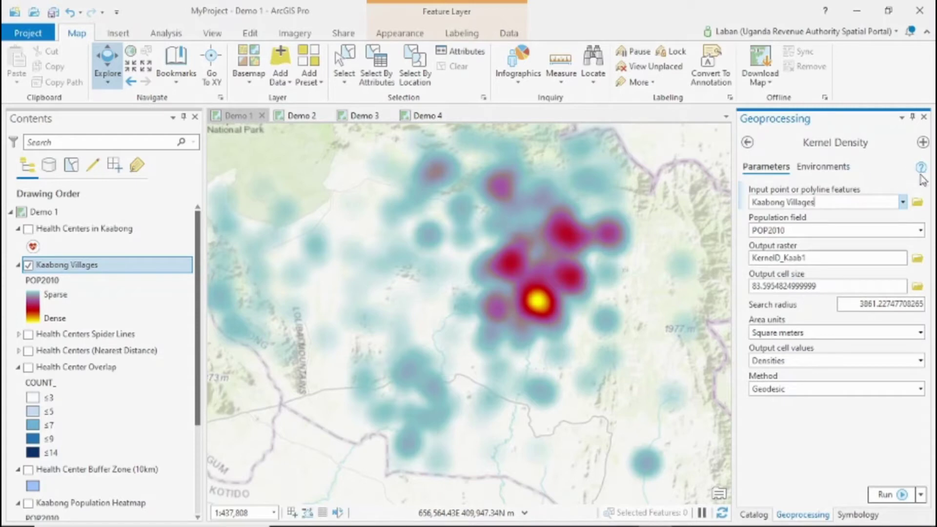
{"action": "mouse_move", "coordinate": [922, 177]}
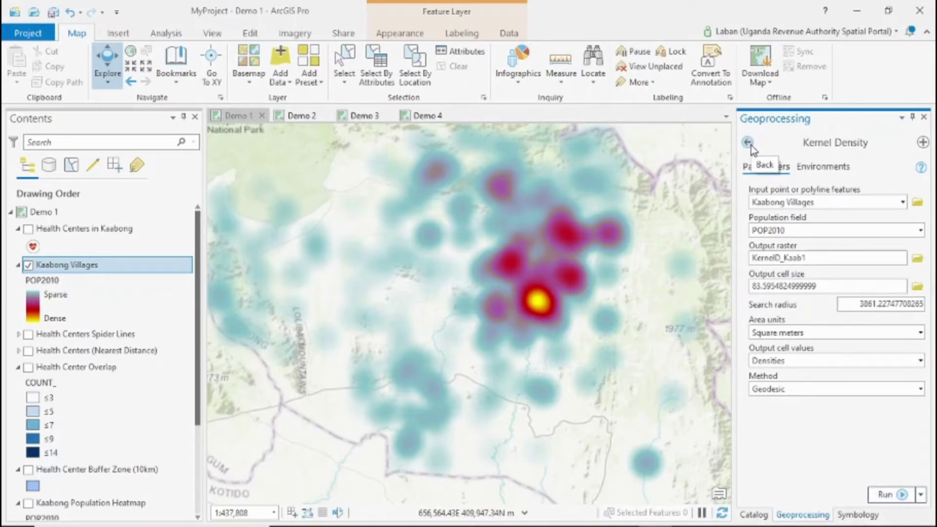
Hide Kaabong Villages and show the prepared KernelD_Kaab2 density raster in full on the map
{"action": "left_click", "coordinate": [27, 267]}
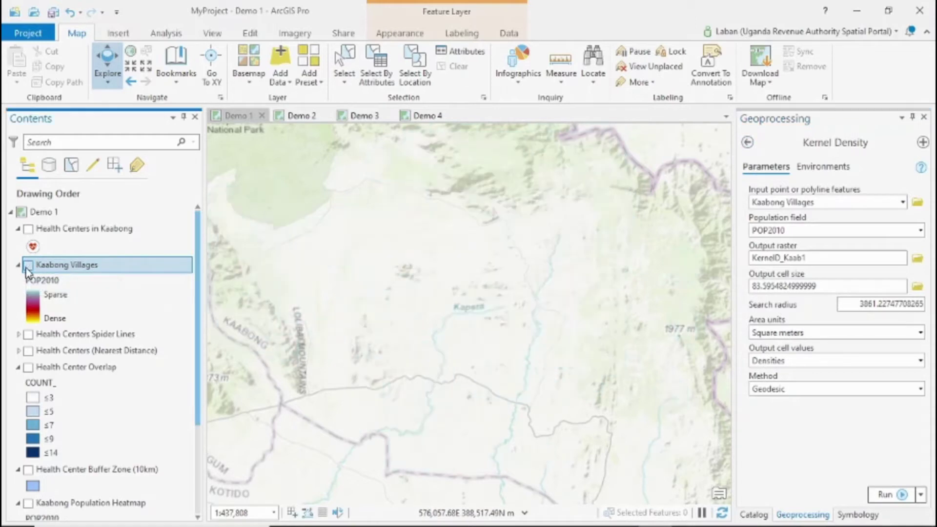
{"action": "left_click_drag", "start_coordinate": [195, 300], "coordinate": [200, 413]}
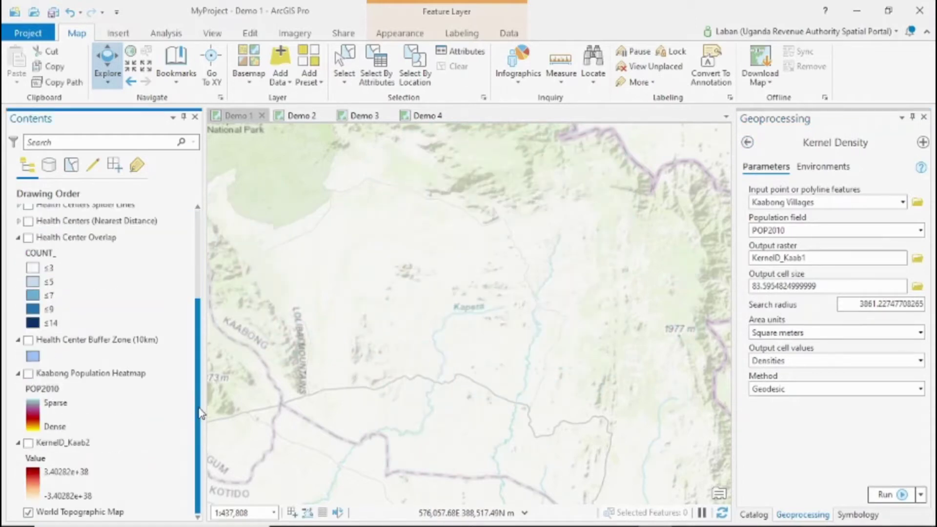
{"action": "left_click", "coordinate": [27, 443]}
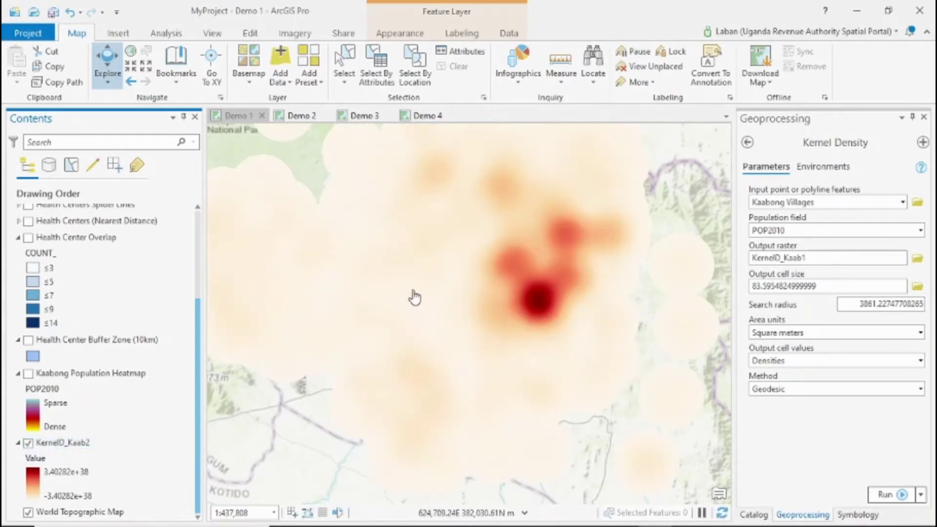
{"action": "left_click", "coordinate": [146, 69]}
{"action": "left_click", "coordinate": [146, 71]}
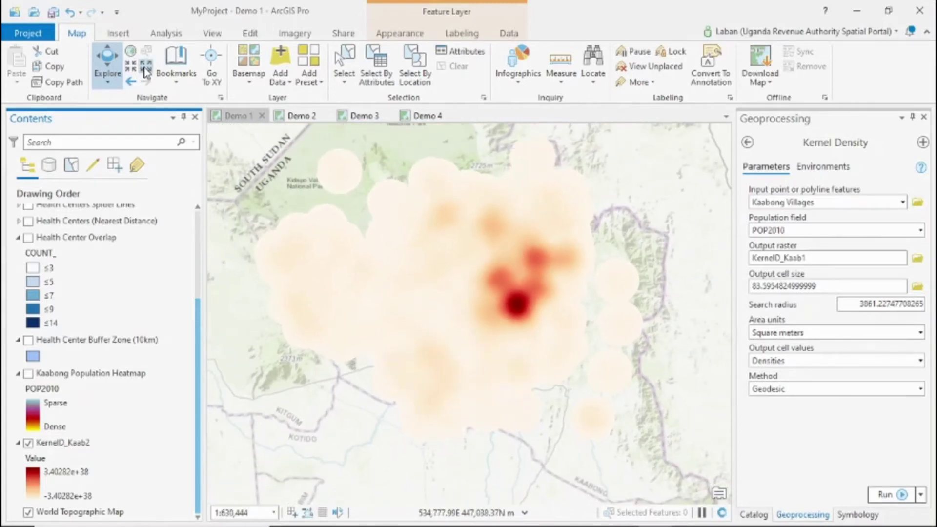
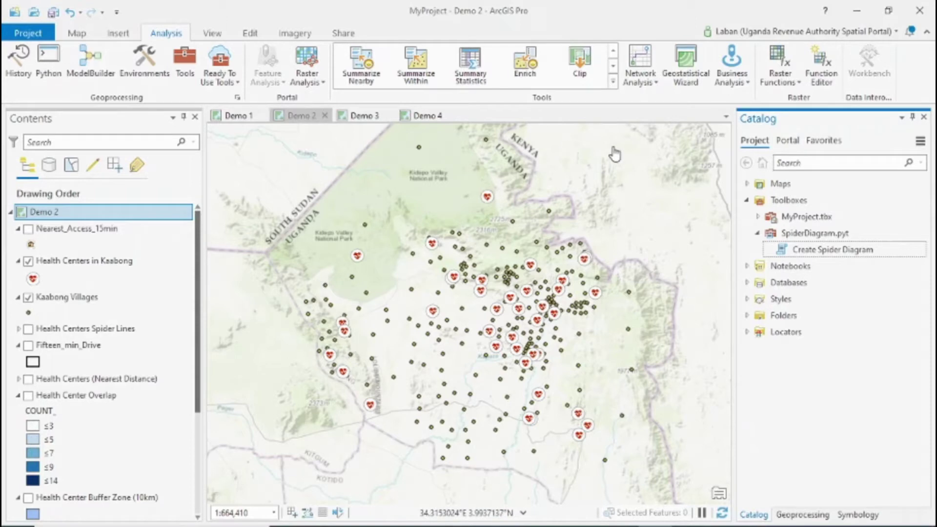
Create a Service Area network analysis layer in the Demo 2 map and open its analysis settings
{"action": "left_click", "coordinate": [654, 84]}
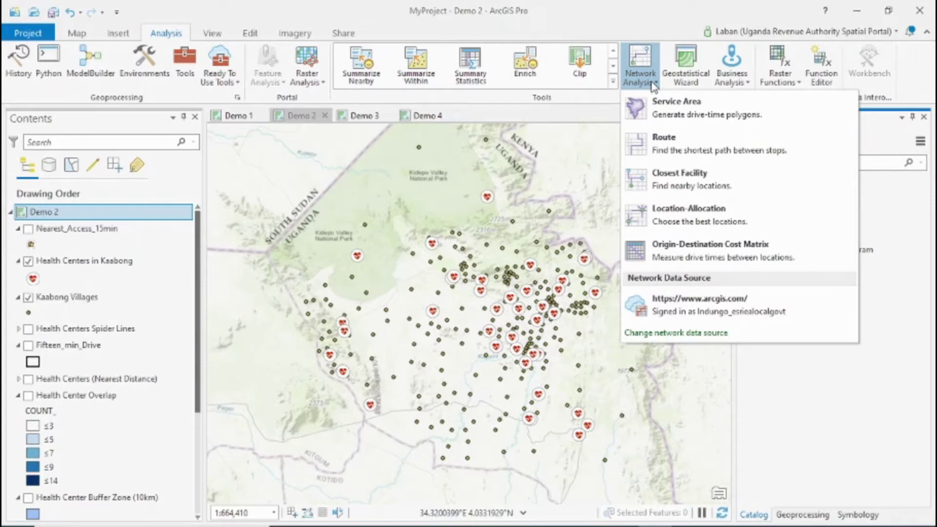
{"action": "left_click", "coordinate": [703, 117]}
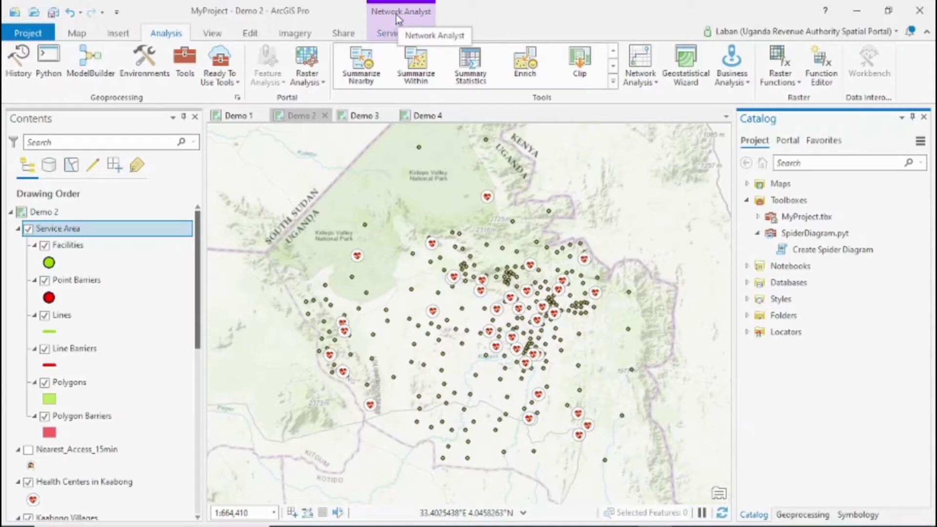
{"action": "left_click", "coordinate": [408, 33]}
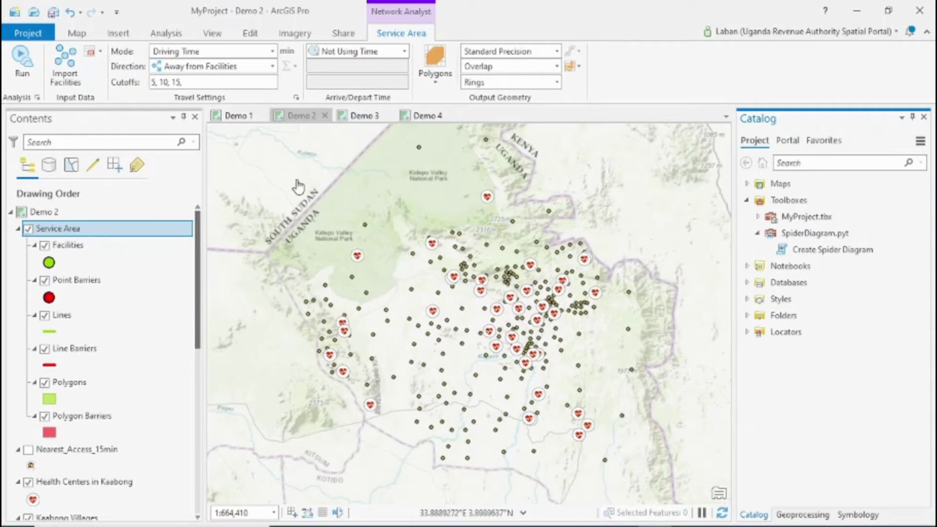
Import Health Centers in Kaabong as the service area's facilities and check their points against the health center symbols
{"action": "left_click", "coordinate": [80, 83]}
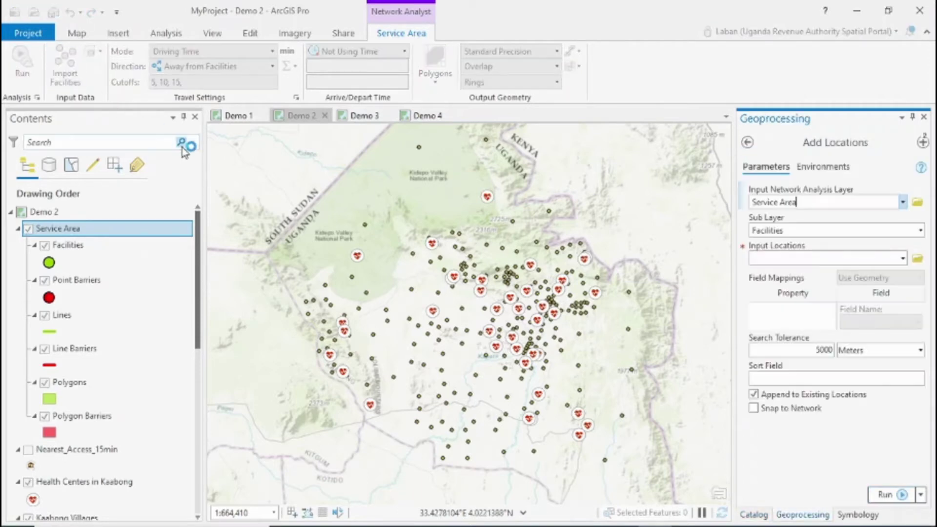
{"action": "left_click", "coordinate": [903, 259]}
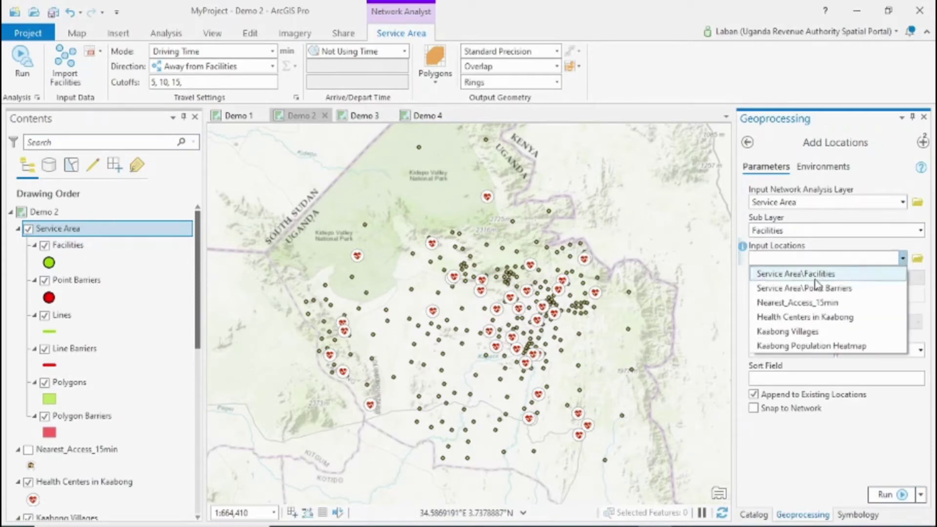
{"action": "left_click", "coordinate": [818, 319]}
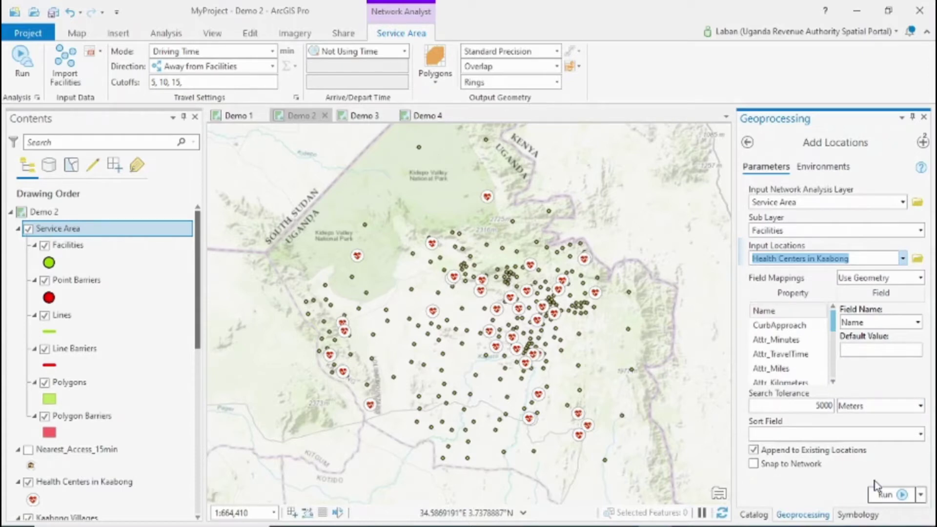
{"action": "left_click", "coordinate": [896, 495]}
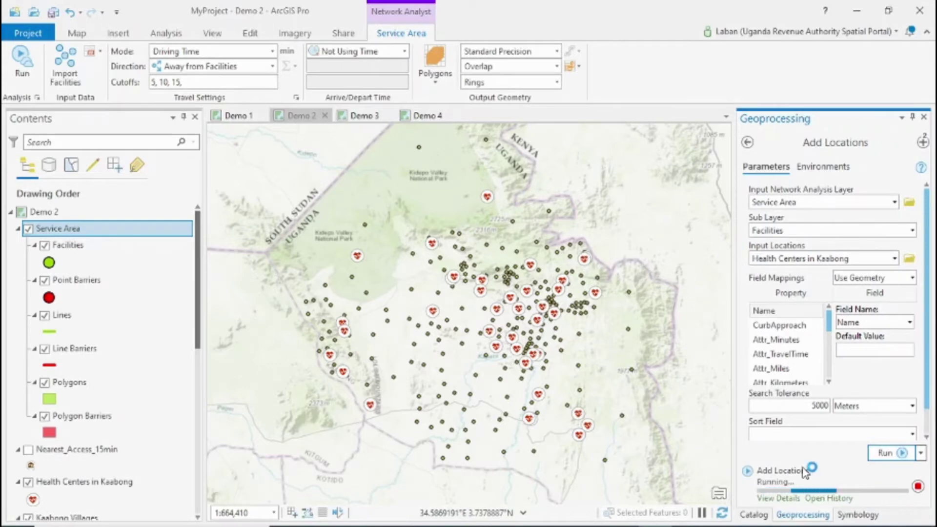
{"action": "mouse_move", "coordinate": [757, 464]}
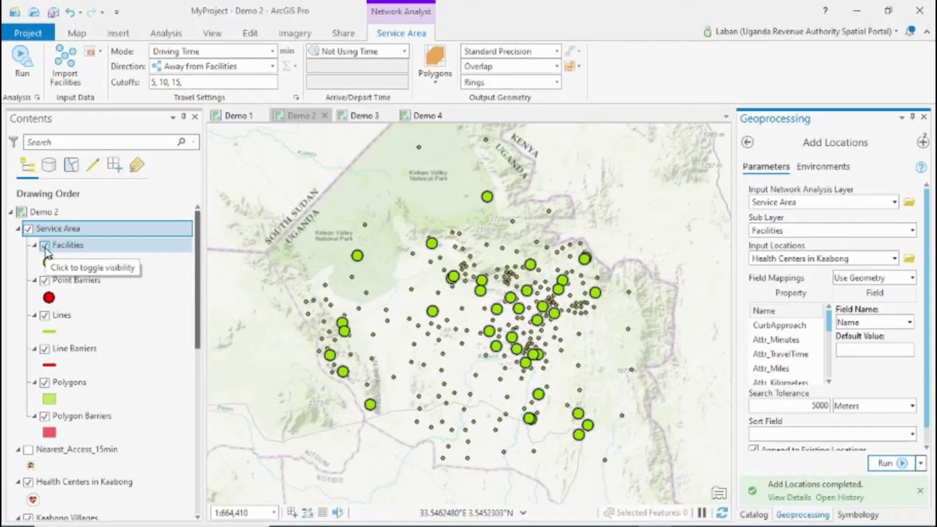
{"action": "left_click", "coordinate": [44, 245]}
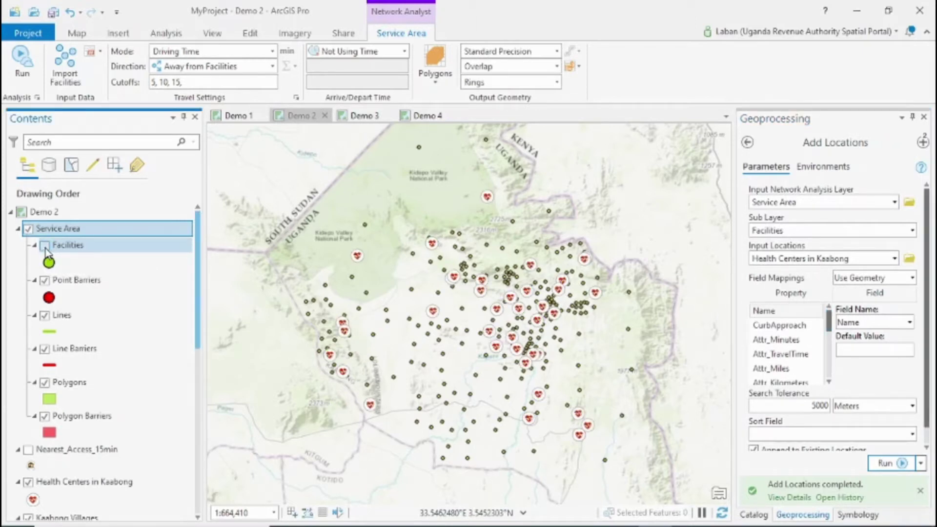
{"action": "left_click", "coordinate": [44, 245]}
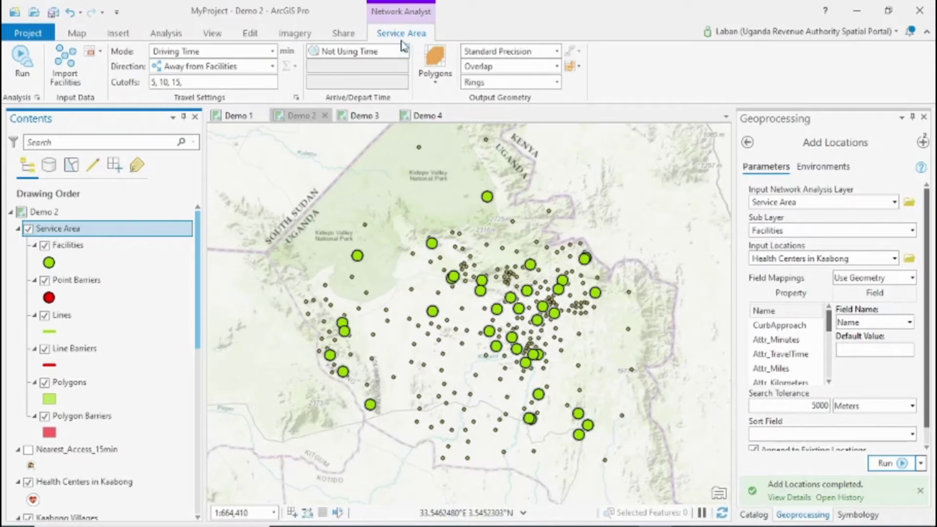
Set the service area's travel direction to Towards Facilities and its driving-time cutoffs to 15 and 25 minutes
{"action": "left_click", "coordinate": [272, 67]}
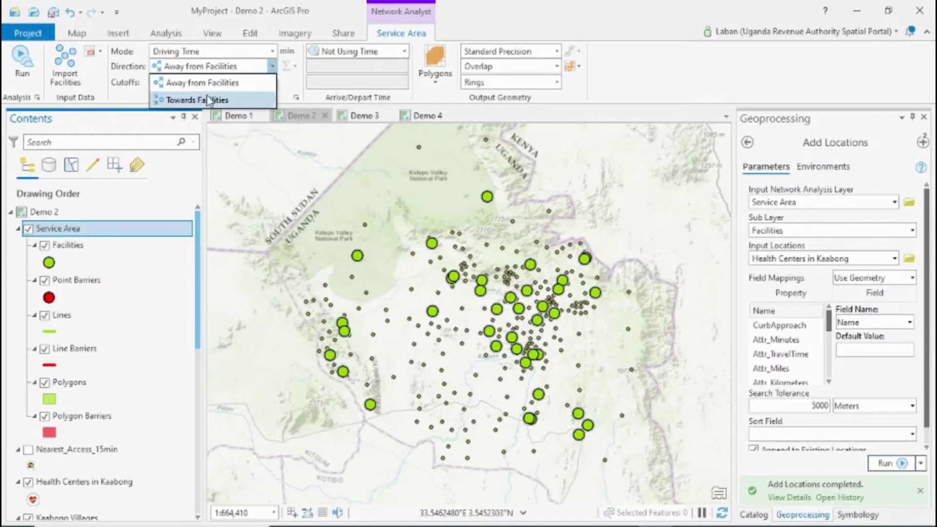
{"action": "left_click", "coordinate": [209, 97]}
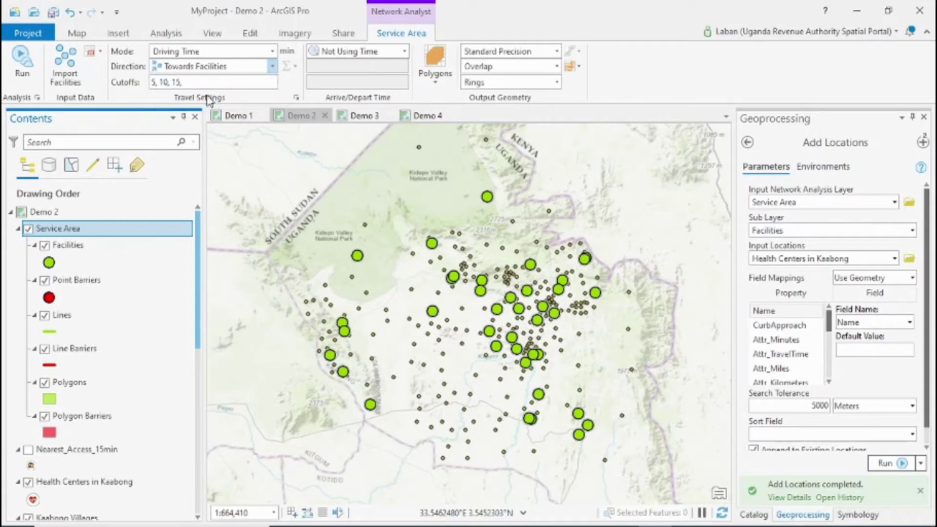
{"action": "left_click", "coordinate": [155, 84]}
{"action": "type", "text": "1"}
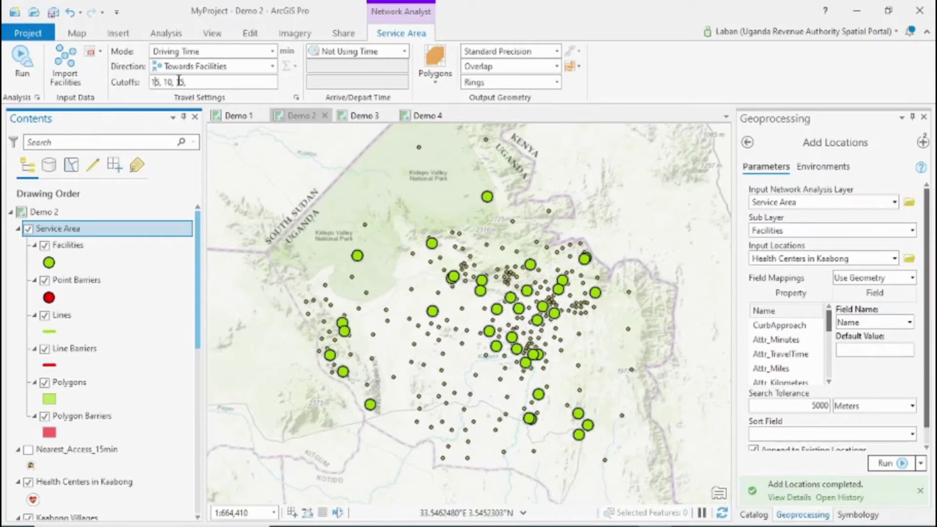
{"action": "left_click_drag", "start_coordinate": [163, 82], "coordinate": [182, 83]}
{"action": "key", "text": "BackSpace"}
{"action": "type", "text": "25"}
Set the service area polygons to Generalized precision and run the analysis
{"action": "left_click", "coordinate": [556, 53]}
{"action": "left_click", "coordinate": [557, 51]}
{"action": "left_click", "coordinate": [488, 70]}
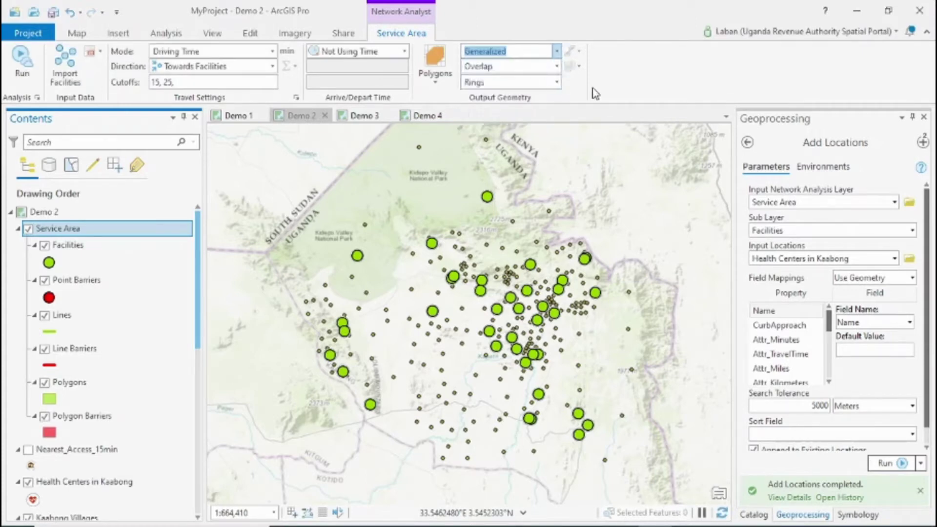
{"action": "left_click", "coordinate": [18, 59]}
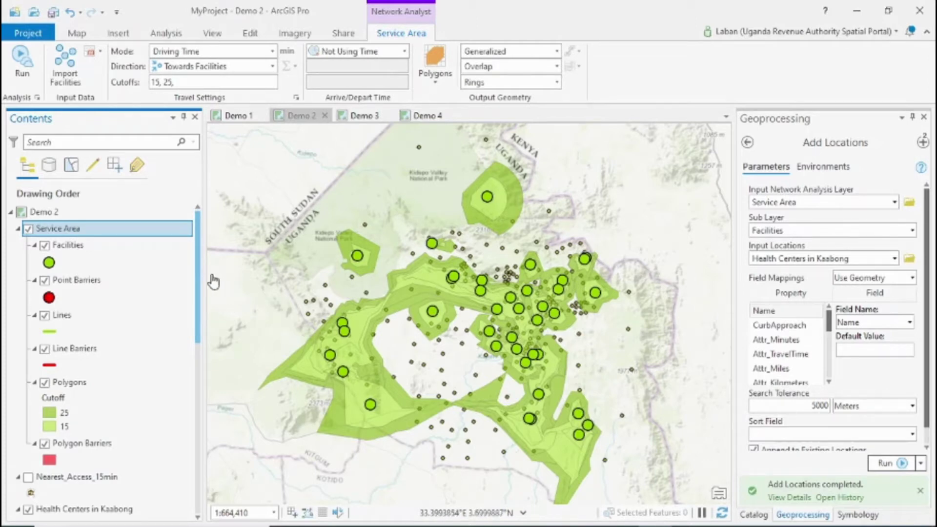
Select the Service Area polygons by attribute where ToBreak is equal to 15
{"action": "left_click_drag", "start_coordinate": [200, 281], "coordinate": [205, 338]}
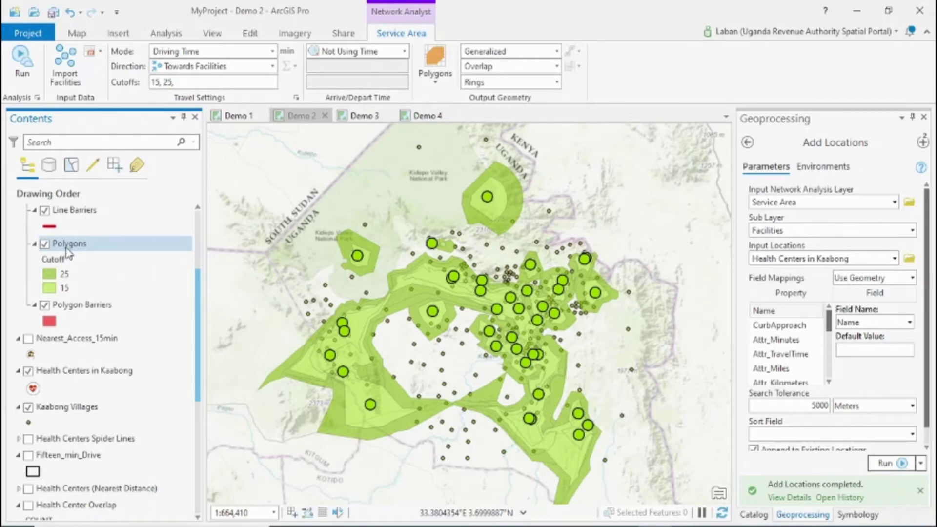
{"action": "left_click", "coordinate": [78, 33]}
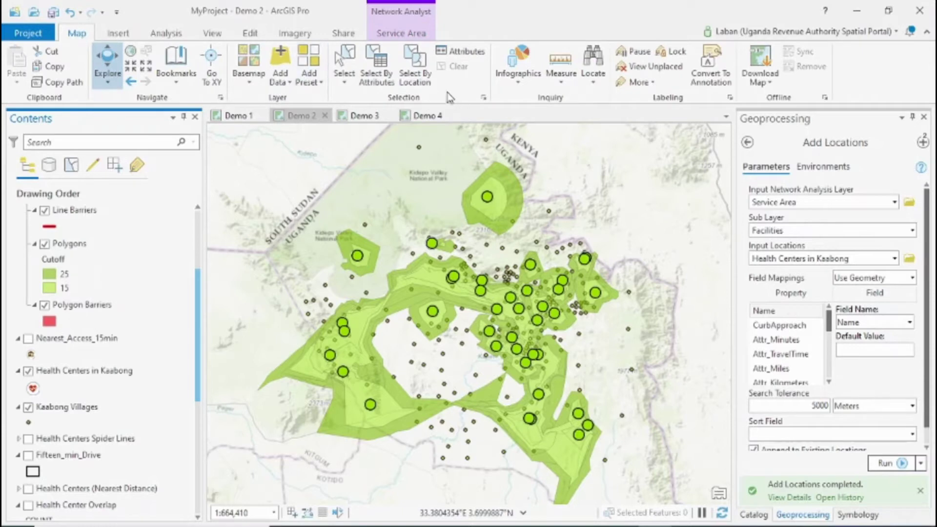
{"action": "left_click", "coordinate": [384, 87]}
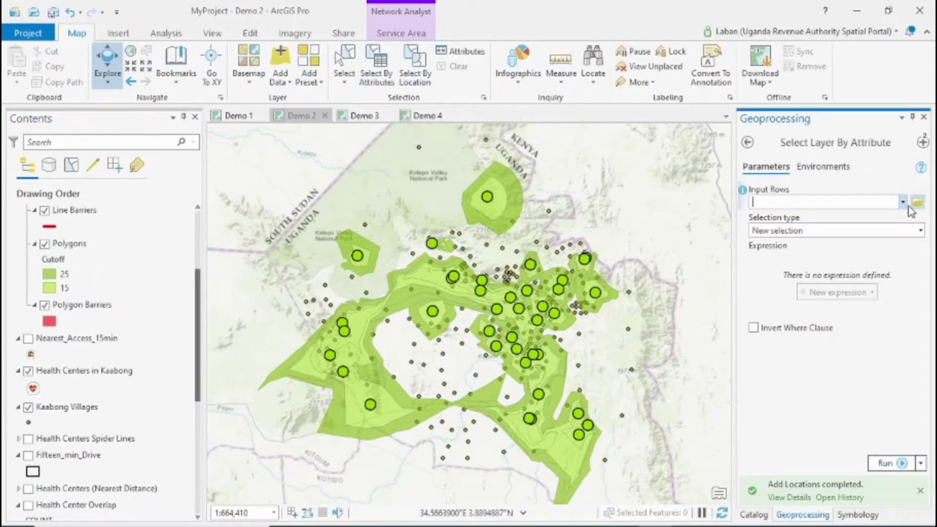
{"action": "left_click", "coordinate": [902, 202]}
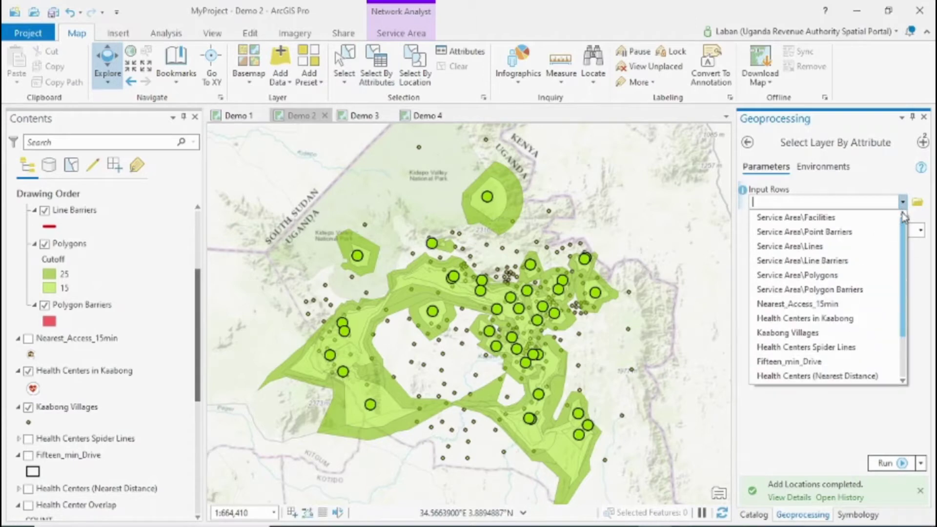
{"action": "left_click", "coordinate": [822, 277]}
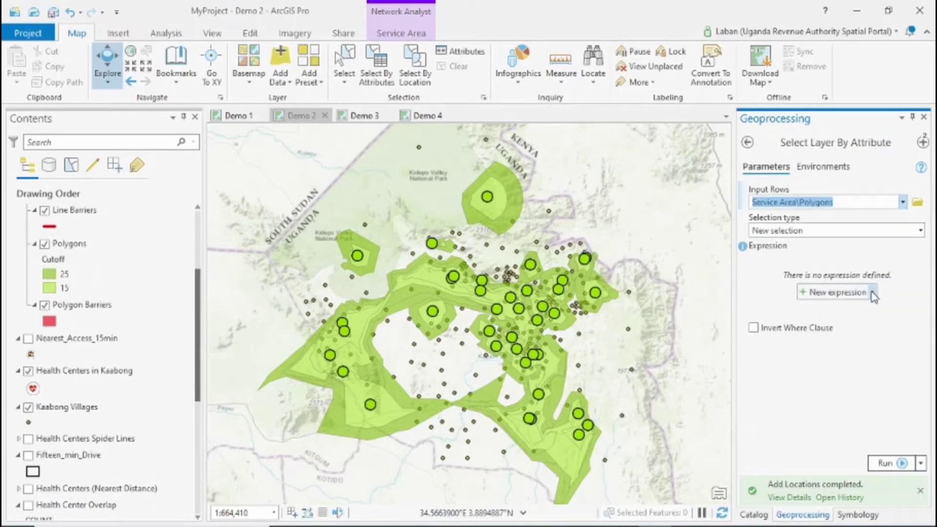
{"action": "left_click", "coordinate": [873, 293]}
{"action": "left_click", "coordinate": [871, 310]}
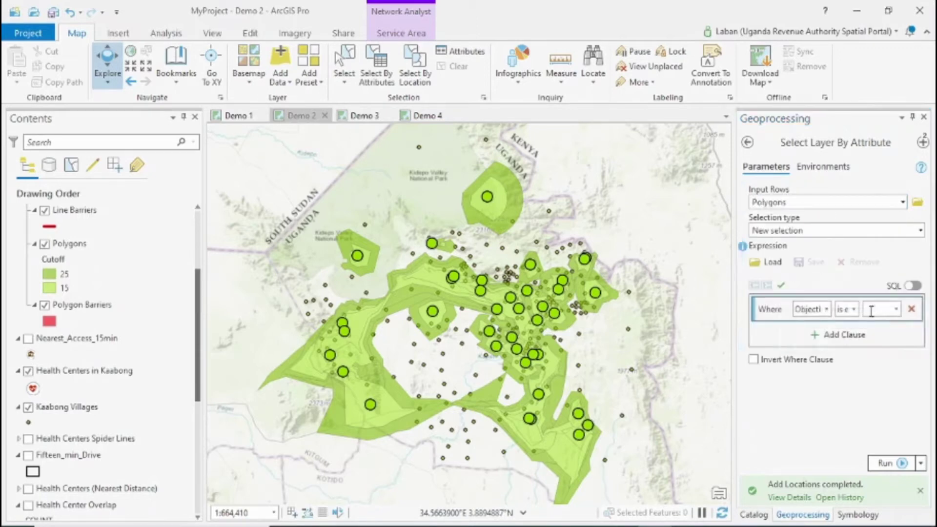
{"action": "left_click", "coordinate": [825, 310]}
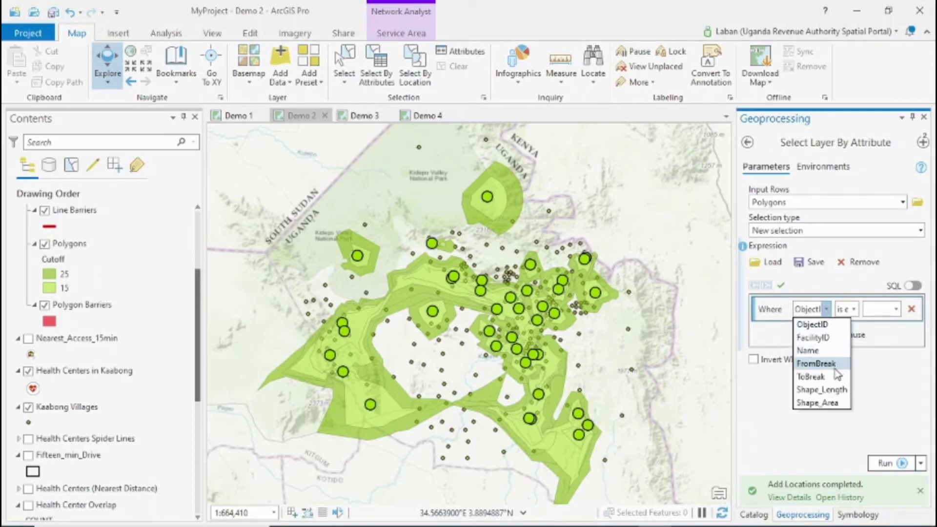
{"action": "left_click", "coordinate": [825, 377]}
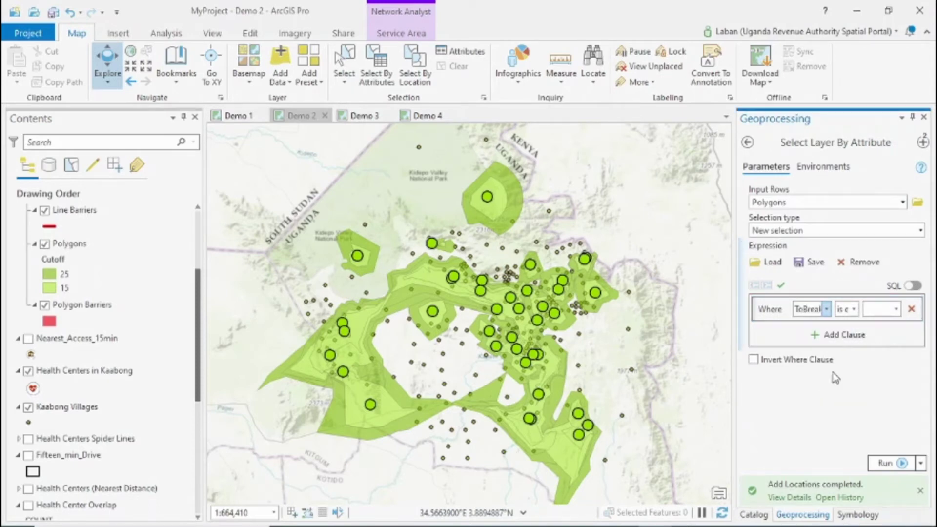
{"action": "left_click", "coordinate": [897, 316]}
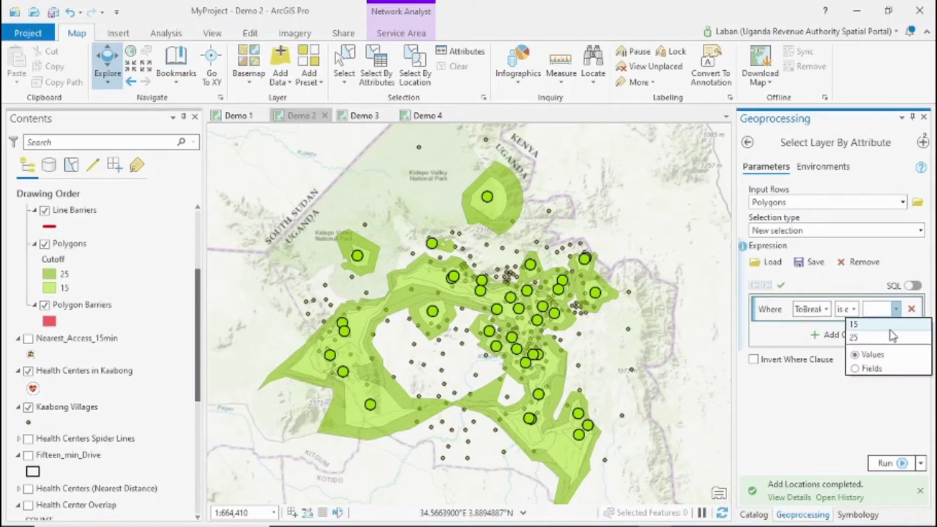
{"action": "left_click", "coordinate": [891, 334]}
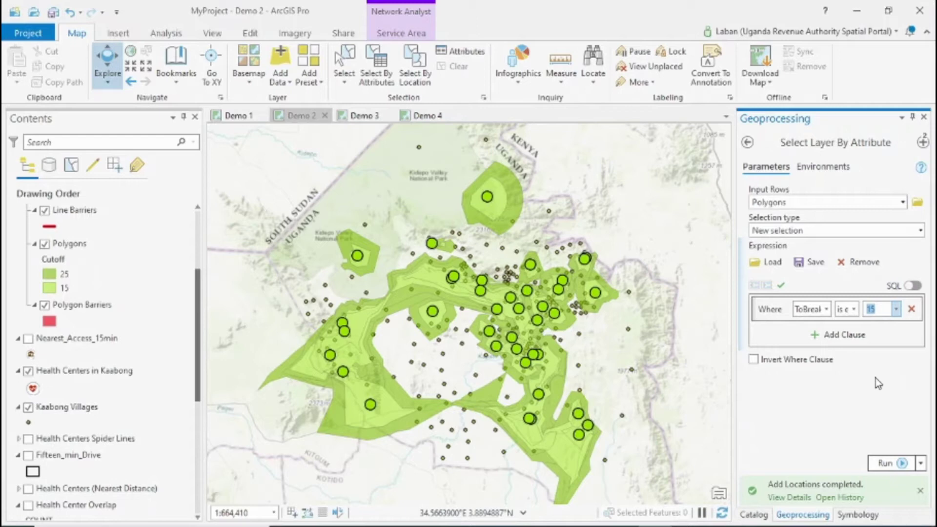
{"action": "left_click", "coordinate": [887, 463]}
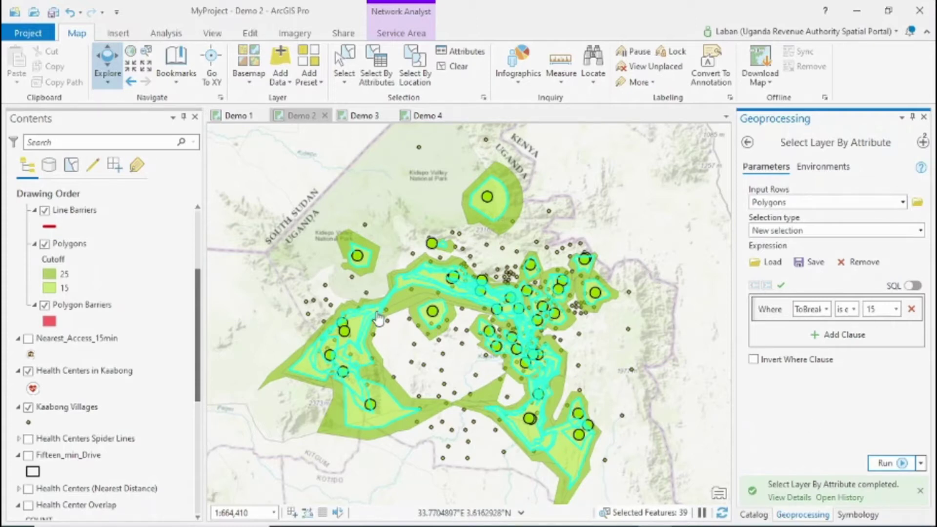
Hide and collapse the Service Area layer group and show the prepared Fifteen_min_Drive polygons instead
{"action": "left_click", "coordinate": [78, 247]}
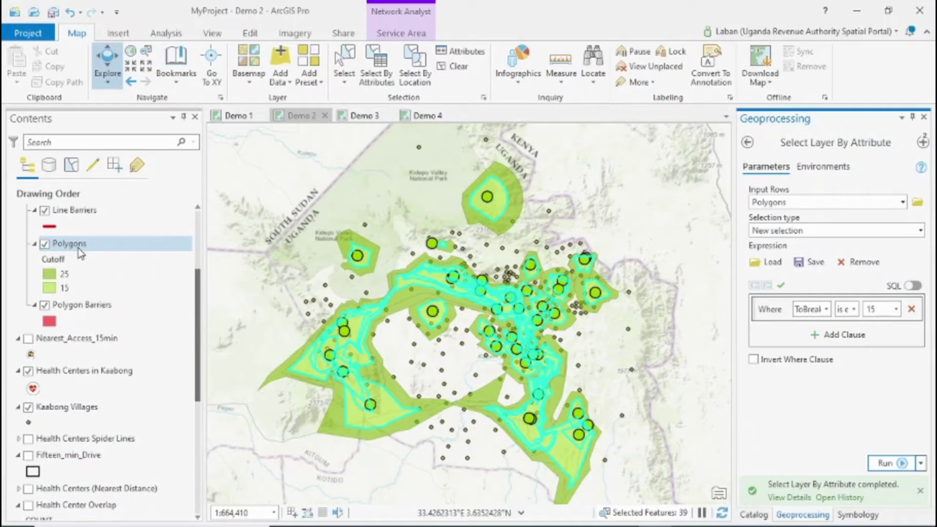
{"action": "key", "text": "Home"}
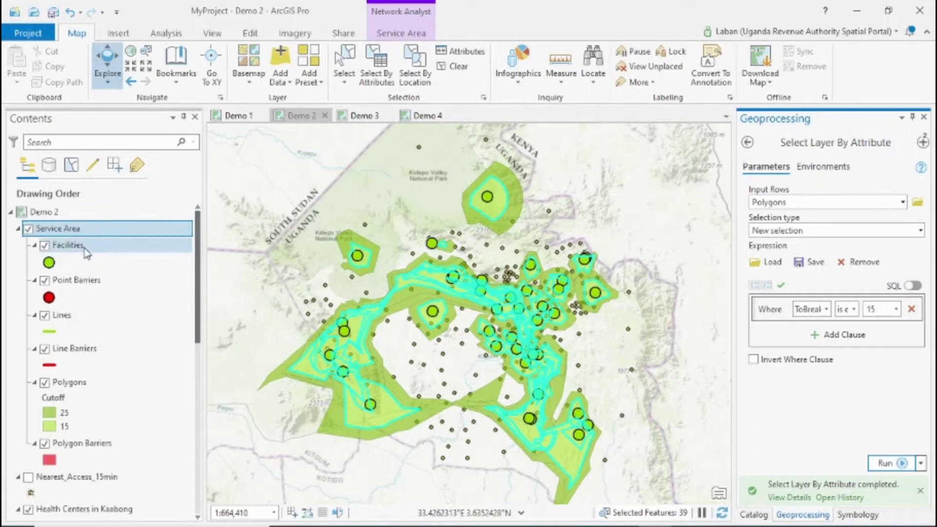
{"action": "left_click", "coordinate": [28, 230]}
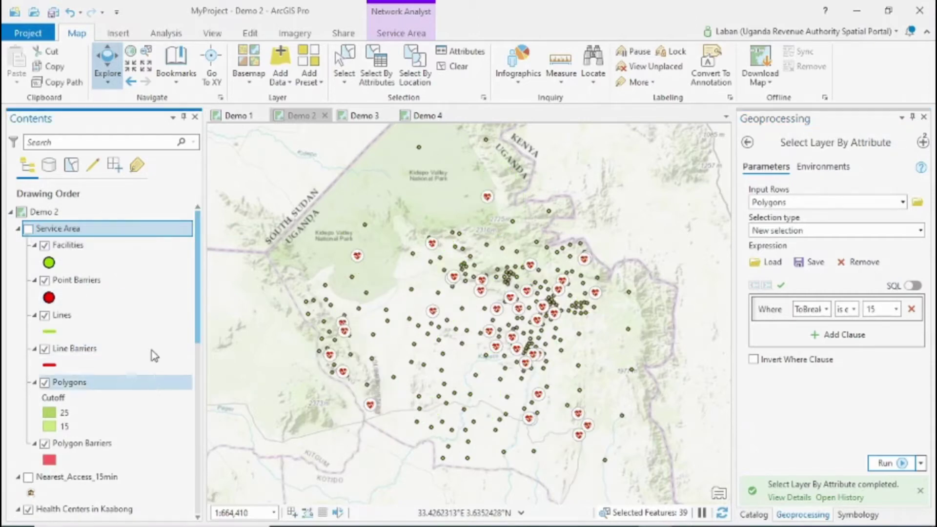
{"action": "left_click", "coordinate": [18, 228]}
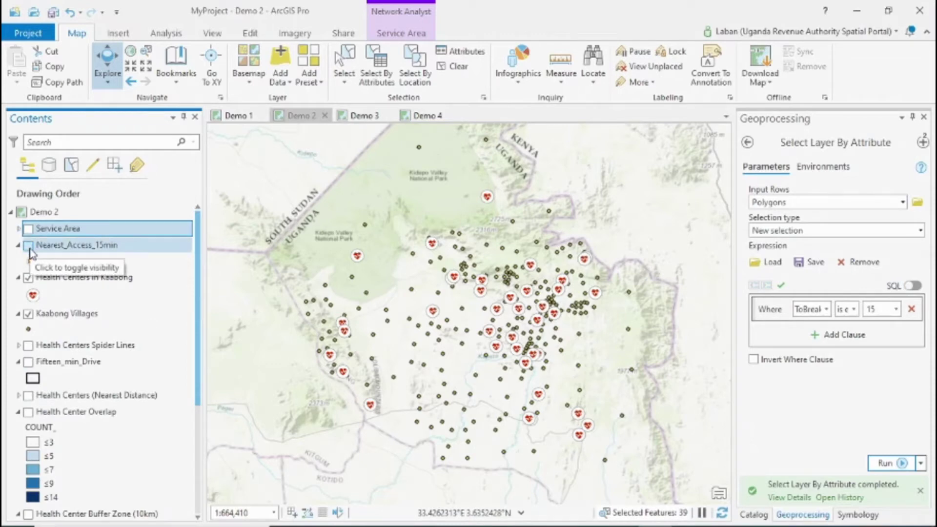
{"action": "left_click", "coordinate": [30, 363]}
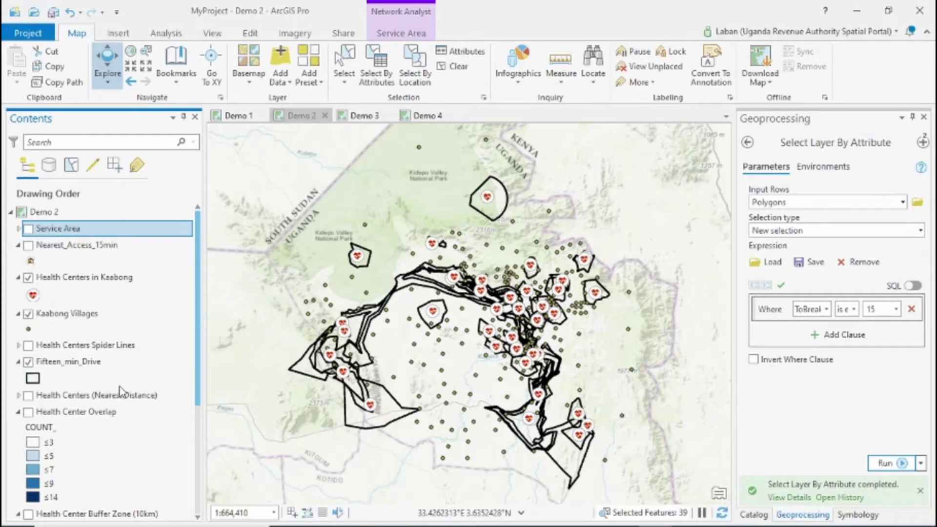
Set up an Intersect with Kaabong Villages and Fifteen_min_Drive as input features, then leave the tool without running it
{"action": "left_click", "coordinate": [747, 142]}
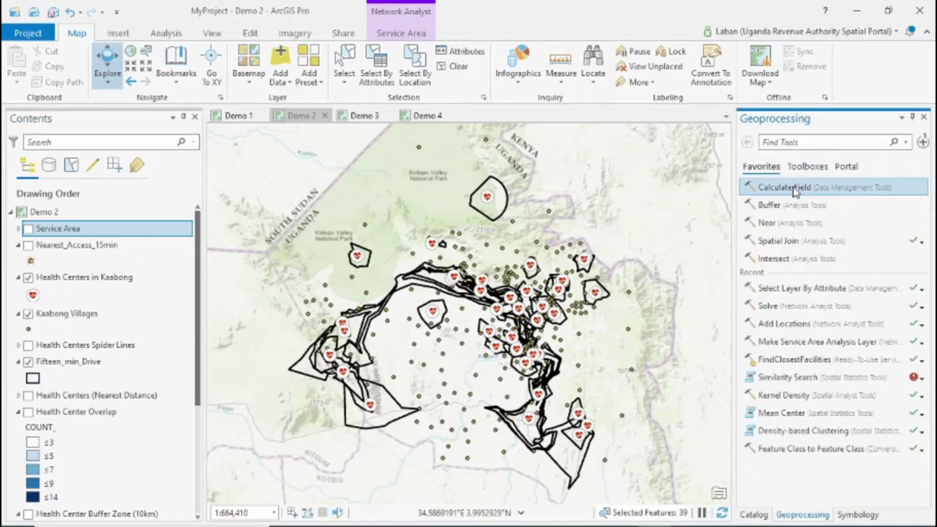
{"action": "left_click", "coordinate": [780, 260]}
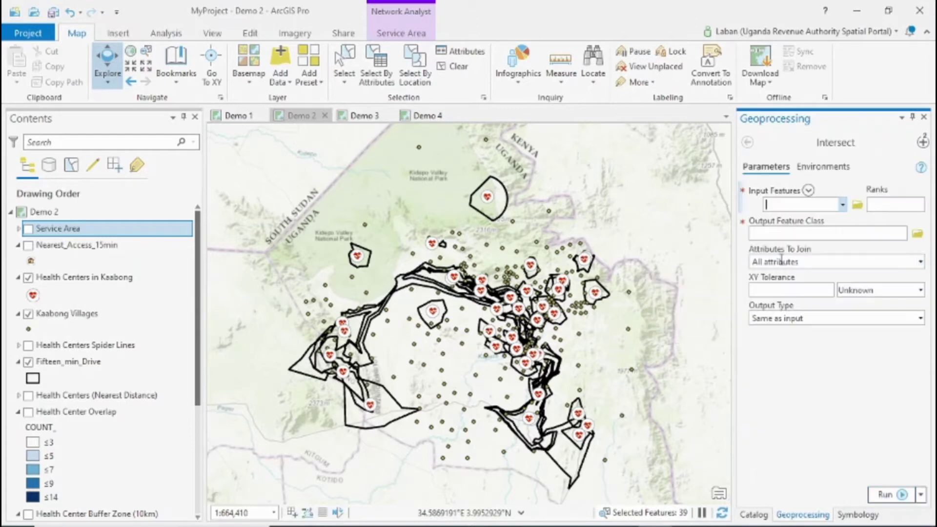
{"action": "left_click", "coordinate": [842, 206]}
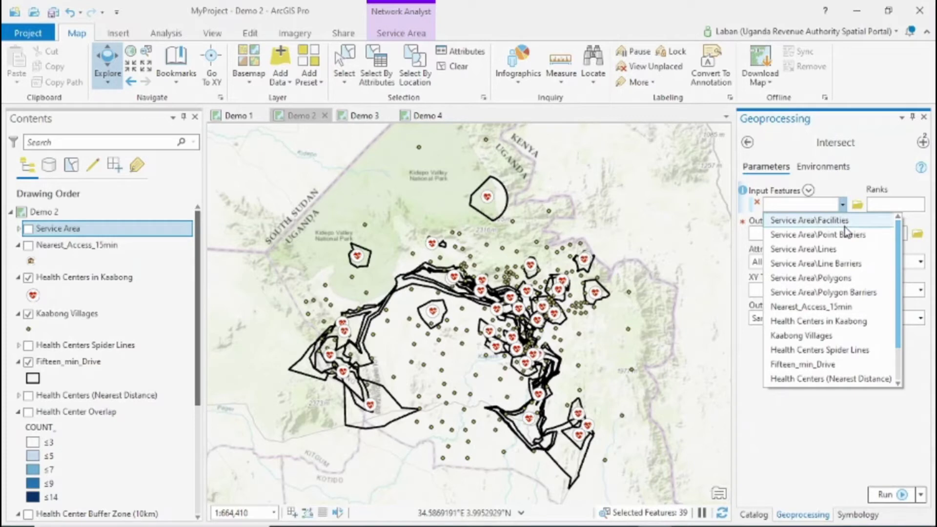
{"action": "left_click", "coordinate": [874, 335]}
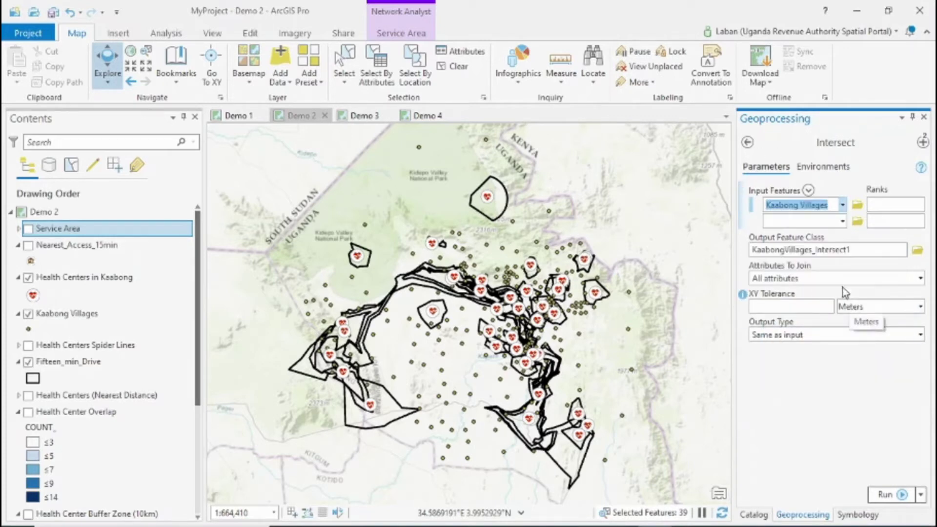
{"action": "left_click", "coordinate": [844, 222]}
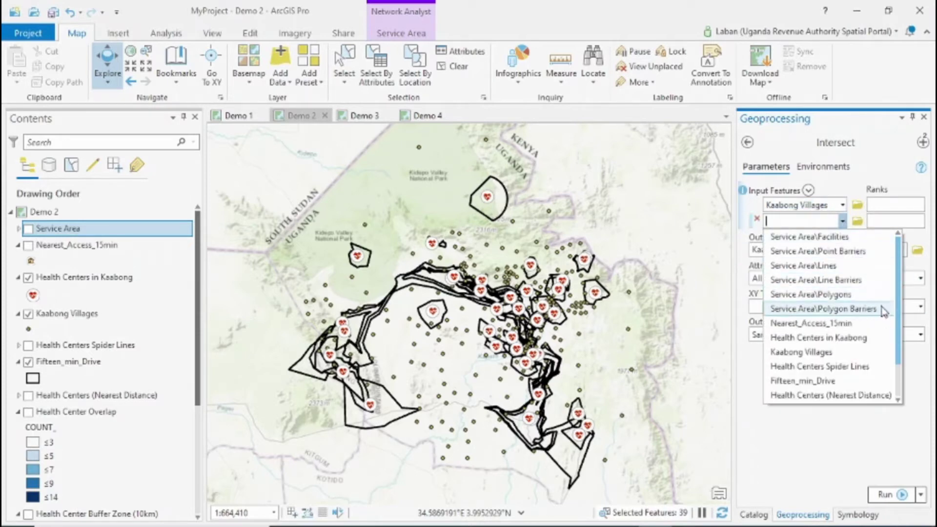
{"action": "scroll", "coordinate": [898, 342], "scroll_direction": "down", "scroll_amount": 1}
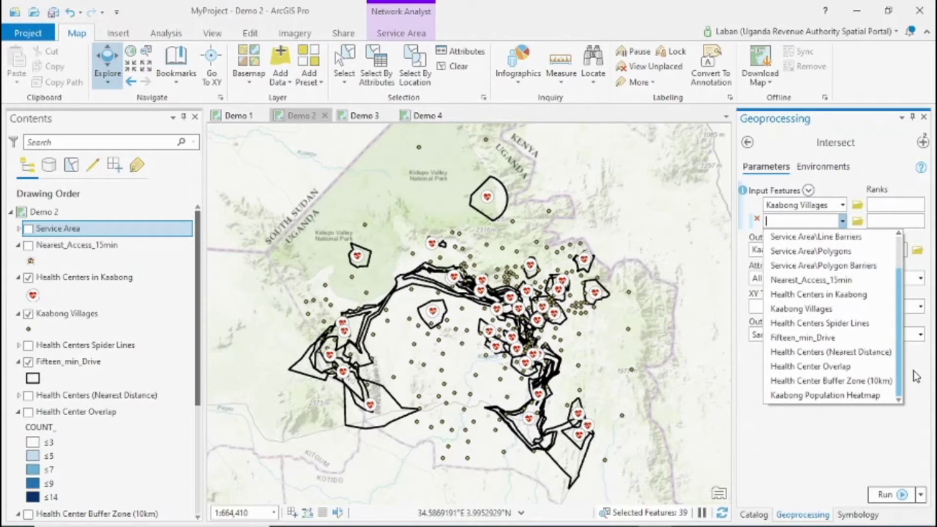
{"action": "left_click", "coordinate": [827, 338]}
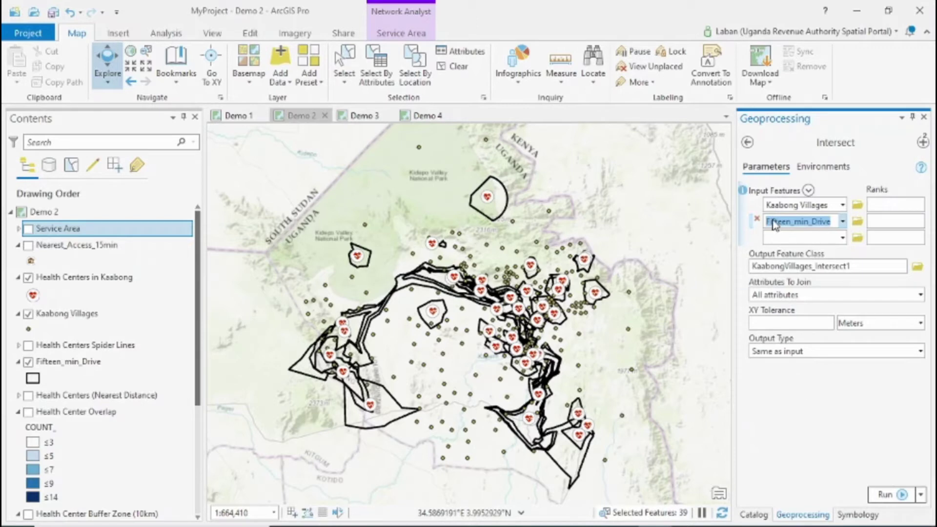
{"action": "left_click", "coordinate": [748, 142]}
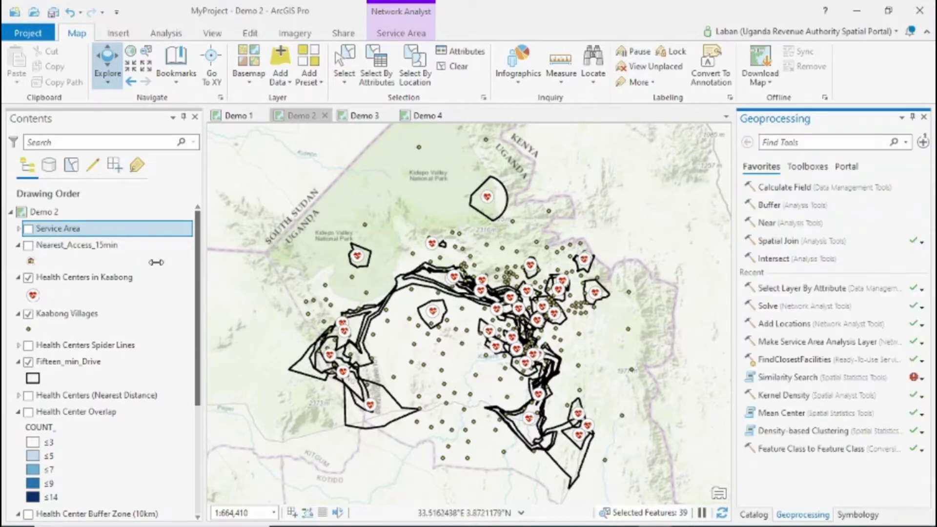
Show the Nearest_Access_15min layer and hide the Health Centers in Kaabong, Fifteen_min_Drive and Kaabong Villages layers
{"action": "left_click", "coordinate": [28, 245]}
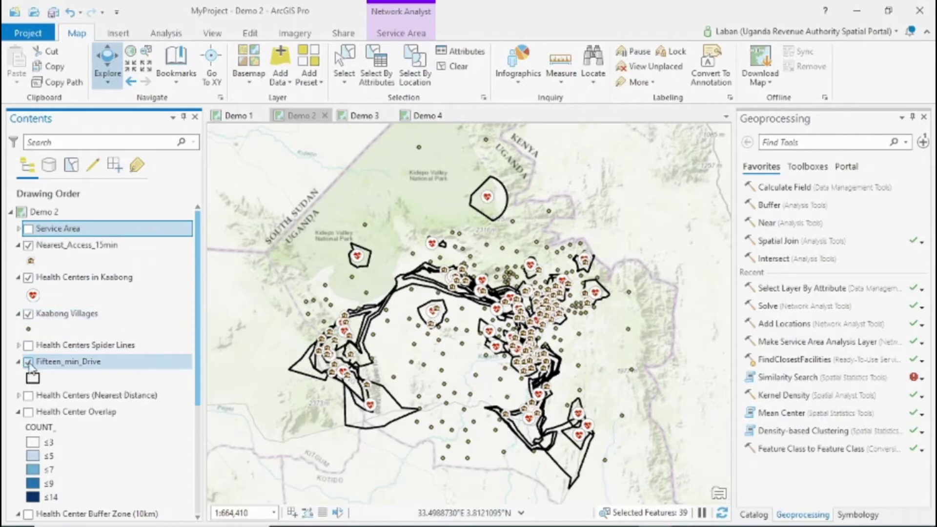
{"action": "left_click", "coordinate": [27, 277]}
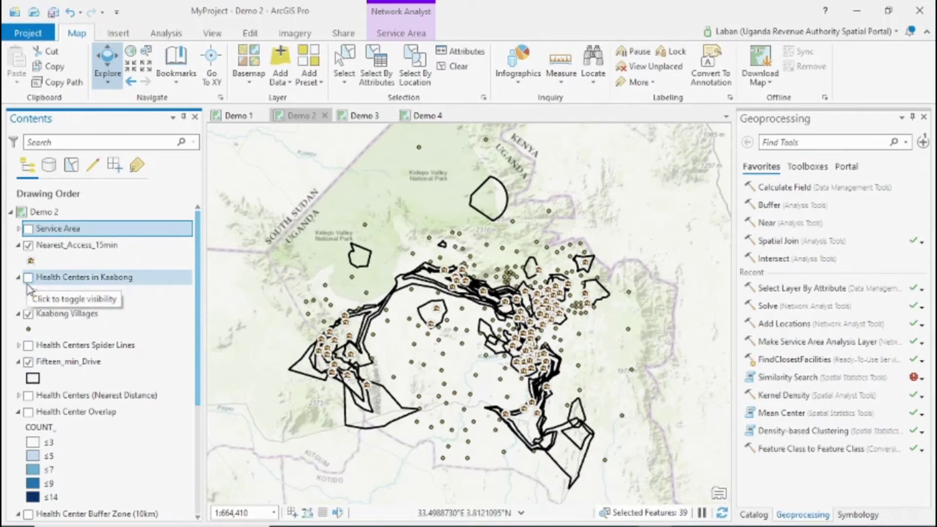
{"action": "left_click", "coordinate": [28, 361]}
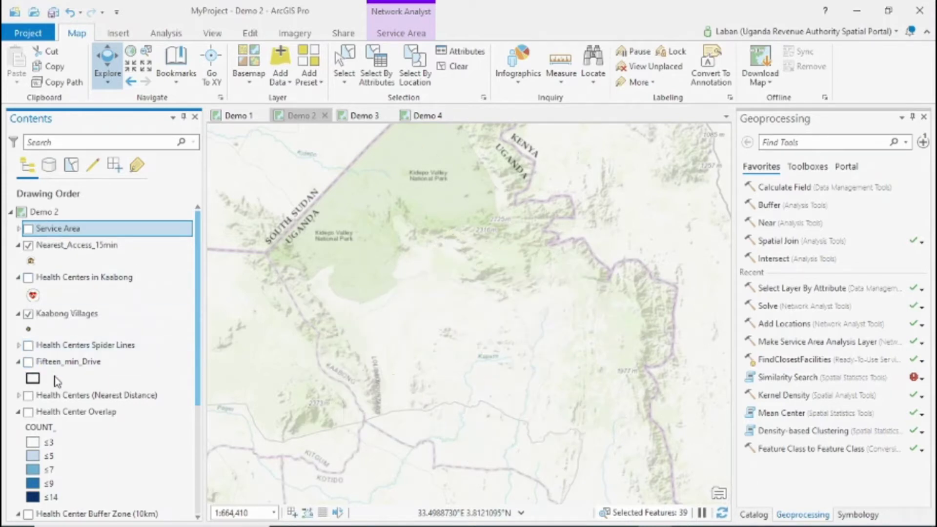
{"action": "left_click", "coordinate": [28, 314]}
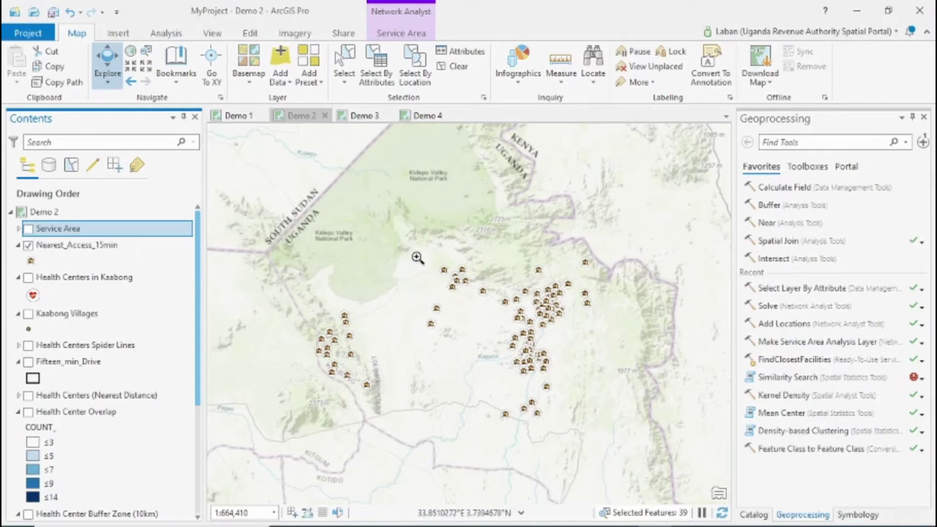
Search the geoprocessing tools for "Closest" and open the Find Closest Facilities tool
{"action": "left_click_drag", "start_coordinate": [414, 250], "coordinate": [493, 310]}
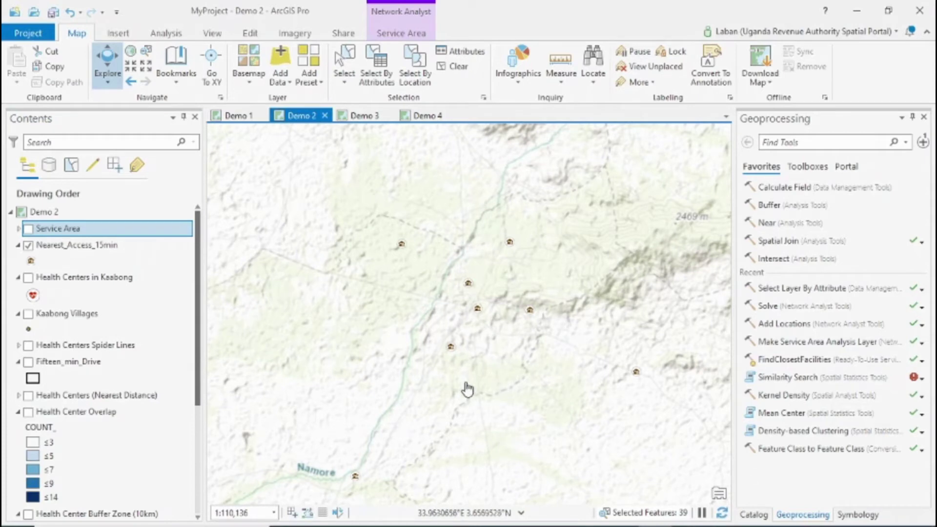
{"action": "mouse_move", "coordinate": [460, 374]}
{"action": "left_mouse_down"}
{"action": "mouse_move", "coordinate": [571, 312]}
{"action": "mouse_move", "coordinate": [494, 240]}
{"action": "mouse_move", "coordinate": [412, 324]}
{"action": "mouse_move", "coordinate": [533, 323]}
{"action": "mouse_move", "coordinate": [313, 318]}
{"action": "mouse_move", "coordinate": [130, 268]}
{"action": "mouse_move", "coordinate": [146, 244]}
{"action": "mouse_move", "coordinate": [222, 292]}
{"action": "left_mouse_up"}
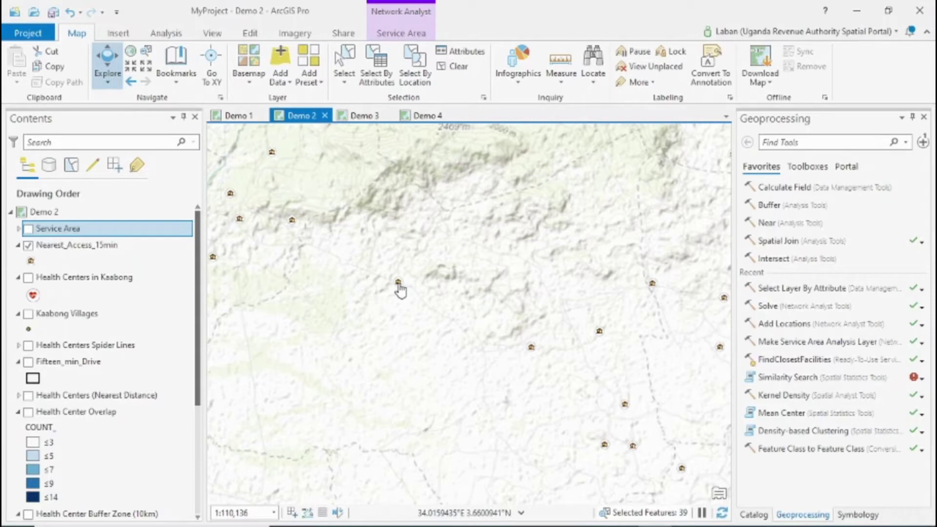
{"action": "left_click", "coordinate": [778, 145]}
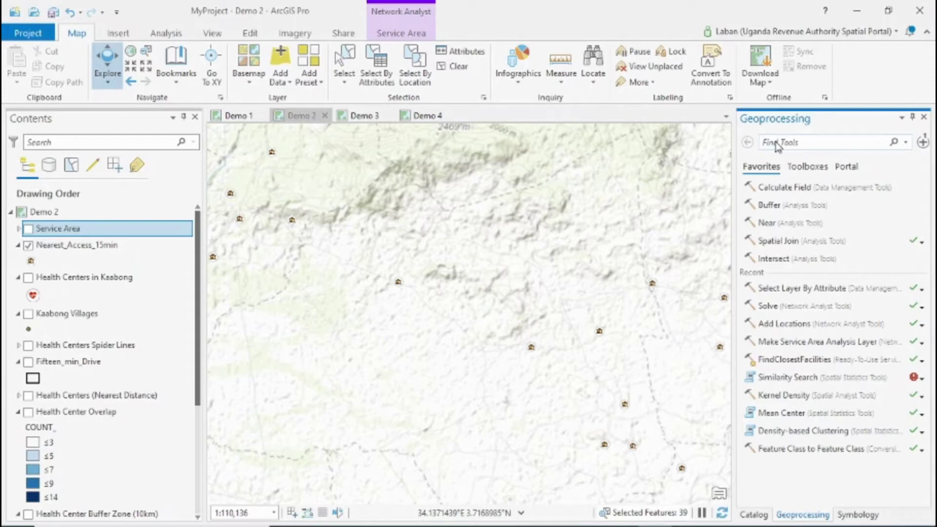
{"action": "type", "text": "c"}
{"action": "type", "text": "lose"}
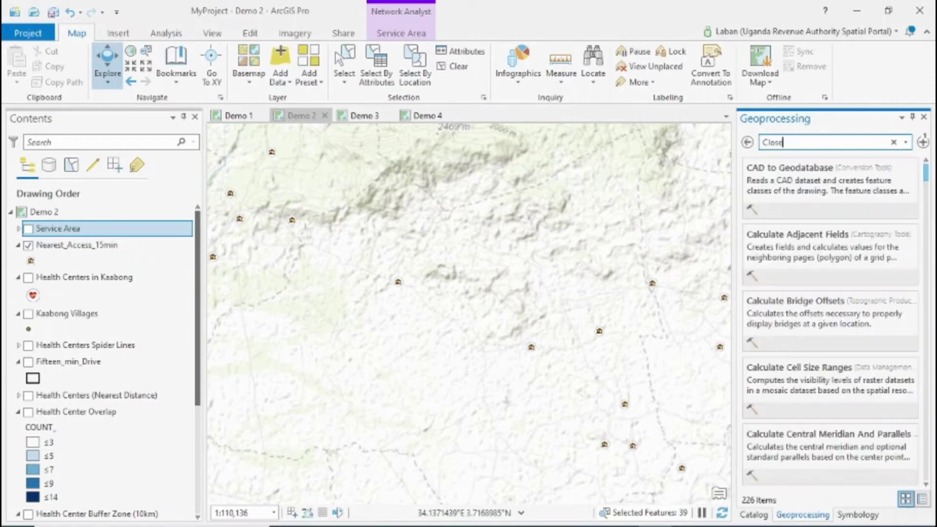
{"action": "type", "text": "st"}
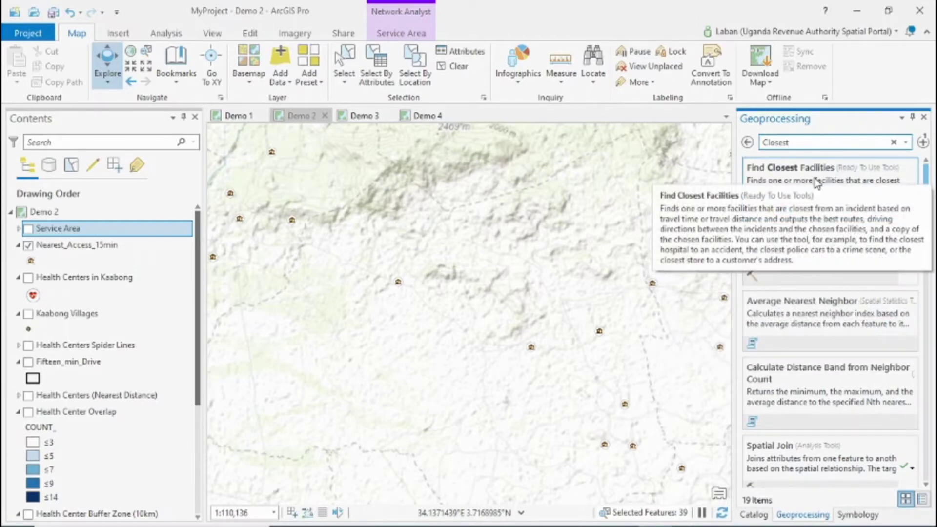
{"action": "left_click", "coordinate": [770, 175]}
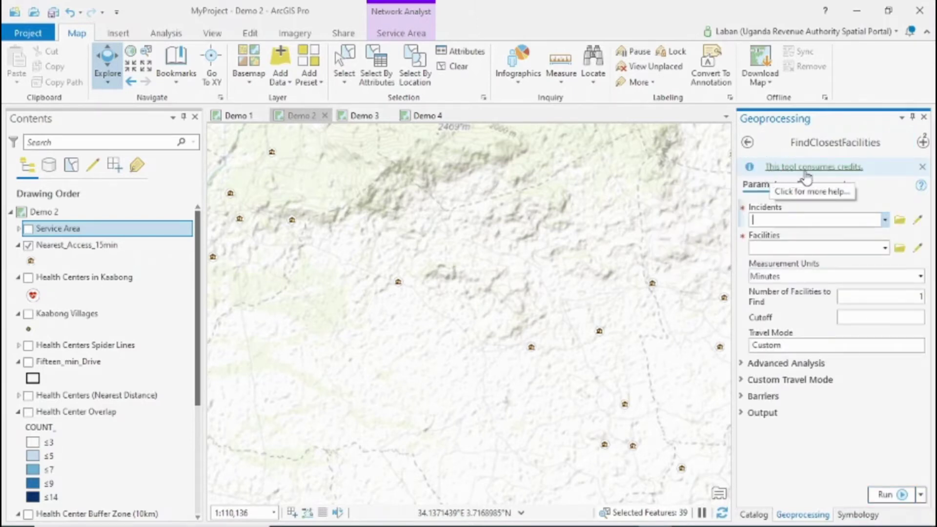
Create an incident point for the closest facilities analysis on the isolated village south of the mountain ridge
{"action": "left_click", "coordinate": [886, 224]}
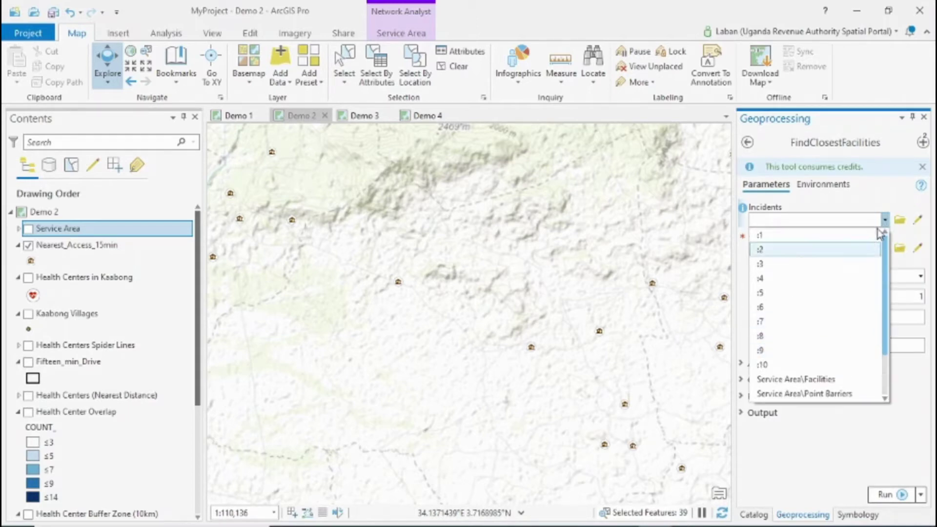
{"action": "left_click", "coordinate": [880, 206]}
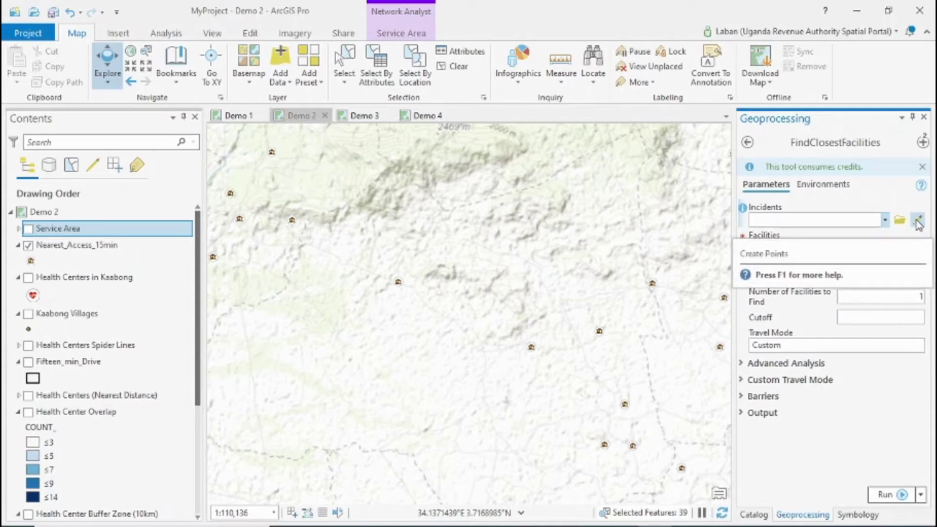
{"action": "left_click", "coordinate": [918, 221]}
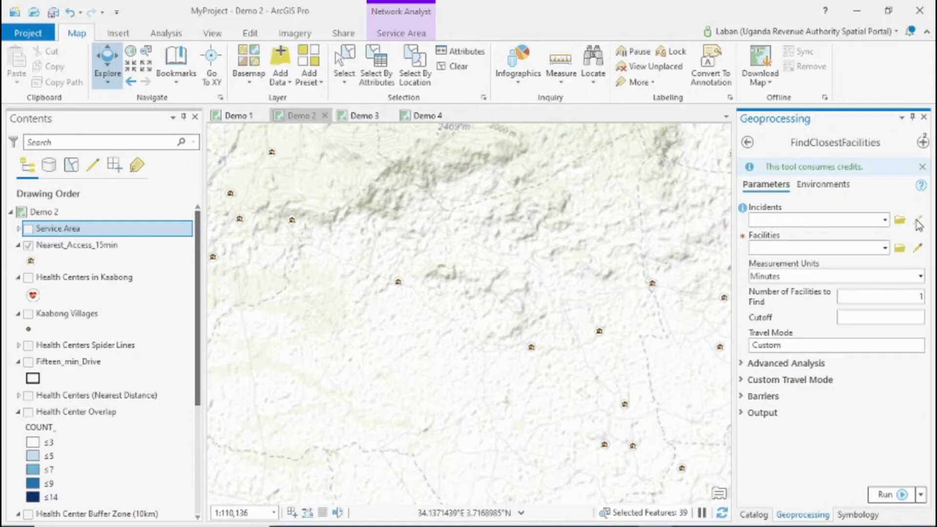
{"action": "left_click", "coordinate": [398, 283]}
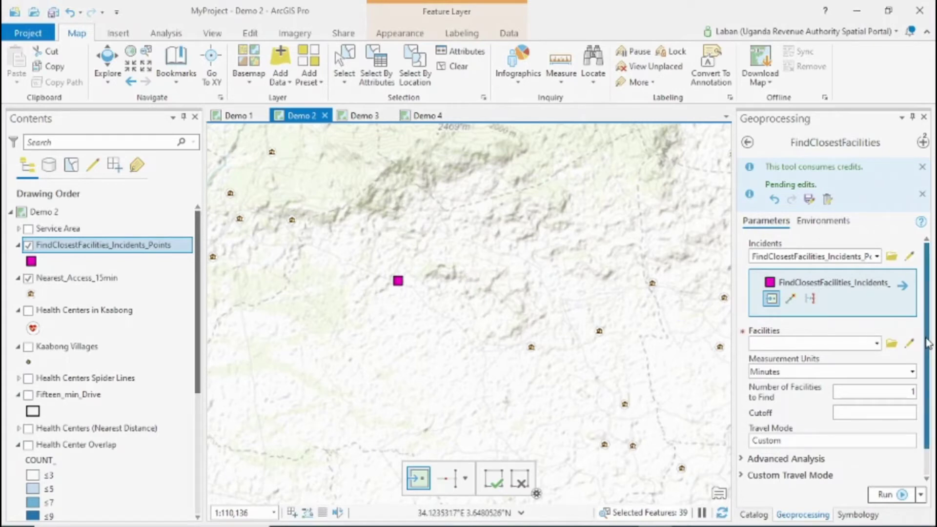
Use Health Centers in Kaabong as the facilities and set the number of facilities to find to 3
{"action": "scroll", "coordinate": [902, 366], "scroll_direction": "down", "scroll_amount": 1}
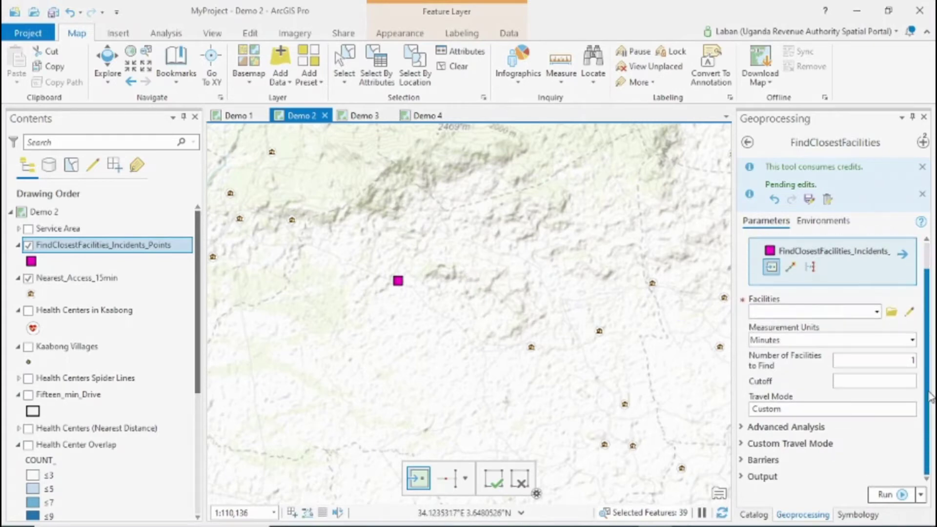
{"action": "left_click", "coordinate": [877, 312]}
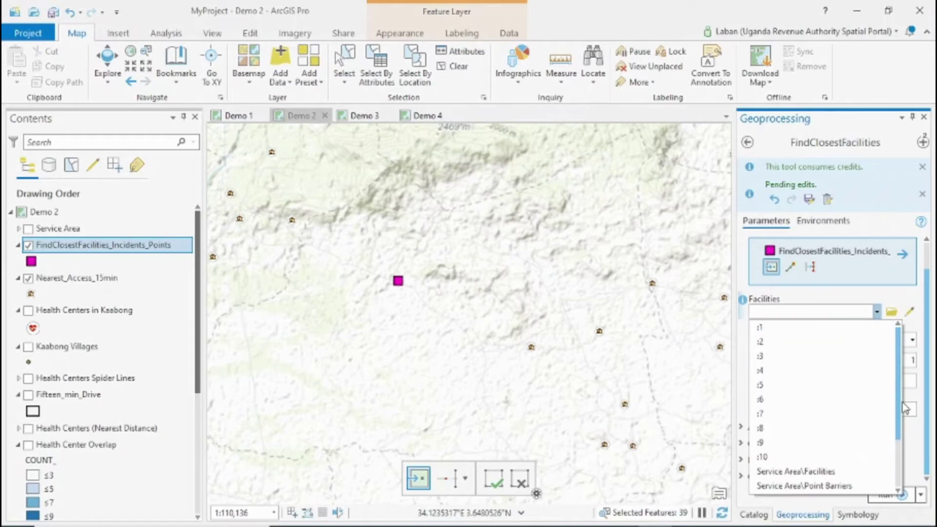
{"action": "scroll", "coordinate": [899, 483], "scroll_direction": "down", "scroll_amount": 2}
{"action": "left_click", "coordinate": [799, 457]}
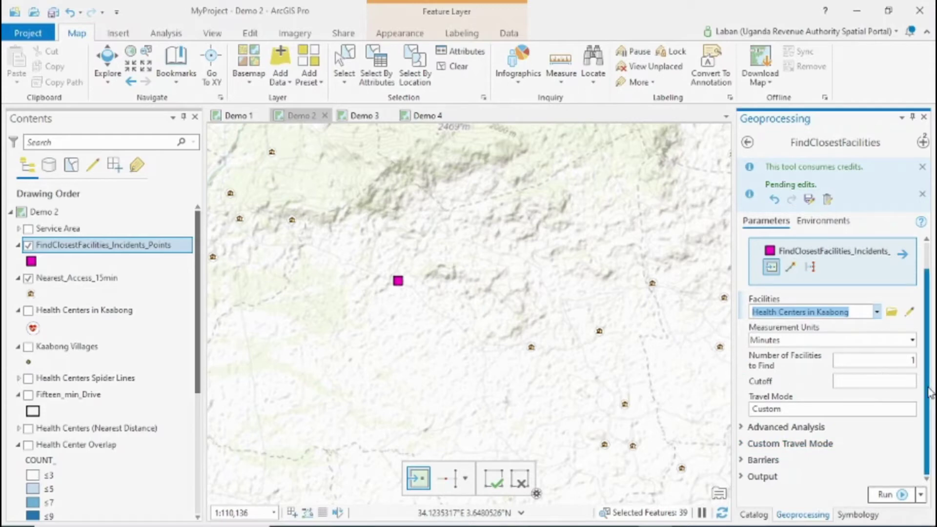
{"action": "scroll", "coordinate": [906, 295], "scroll_direction": "up", "scroll_amount": 2}
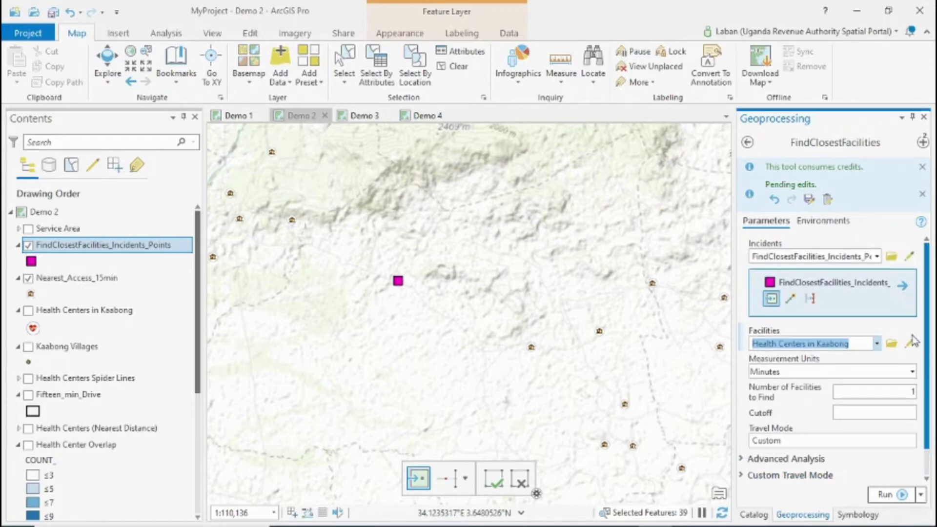
{"action": "scroll", "coordinate": [913, 341], "scroll_direction": "down", "scroll_amount": 2}
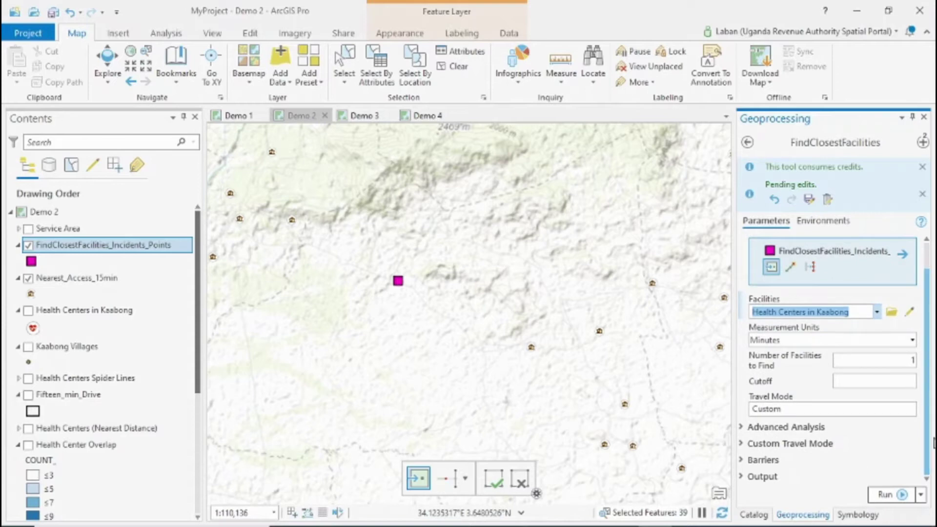
{"action": "left_click", "coordinate": [911, 361]}
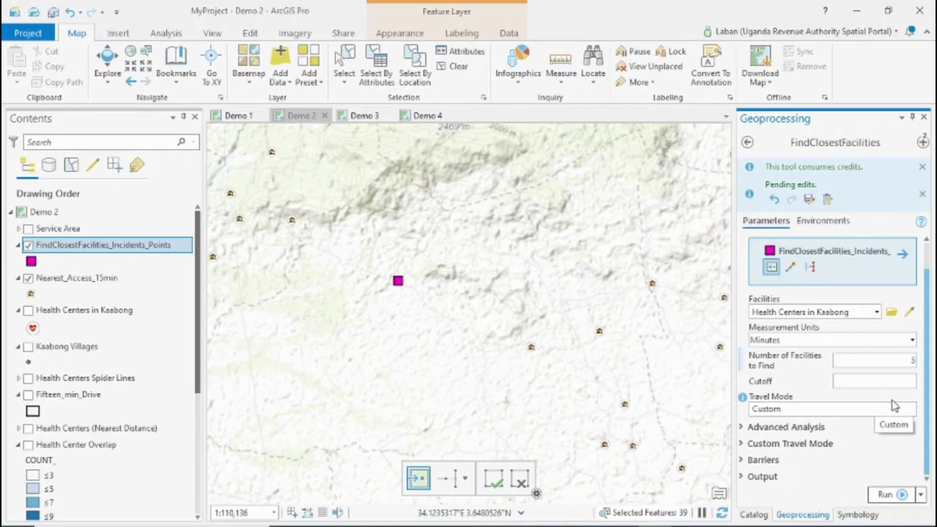
Run the closest facilities analysis with the analysis region set to MiddleEastAndAfrica, and open the run's details
{"action": "left_click", "coordinate": [742, 428]}
{"action": "scroll", "coordinate": [930, 364], "scroll_direction": "down", "scroll_amount": 1}
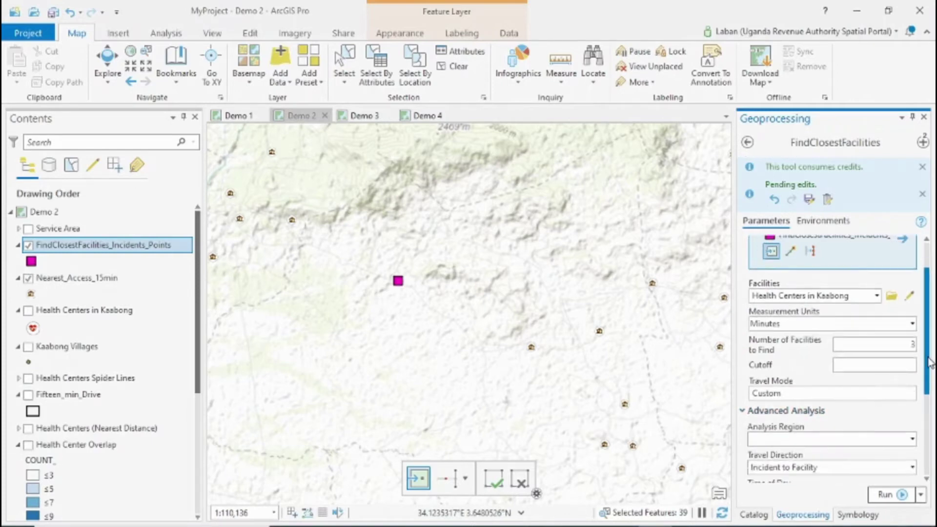
{"action": "scroll", "coordinate": [930, 364], "scroll_direction": "down", "scroll_amount": 5}
{"action": "left_click", "coordinate": [912, 313]}
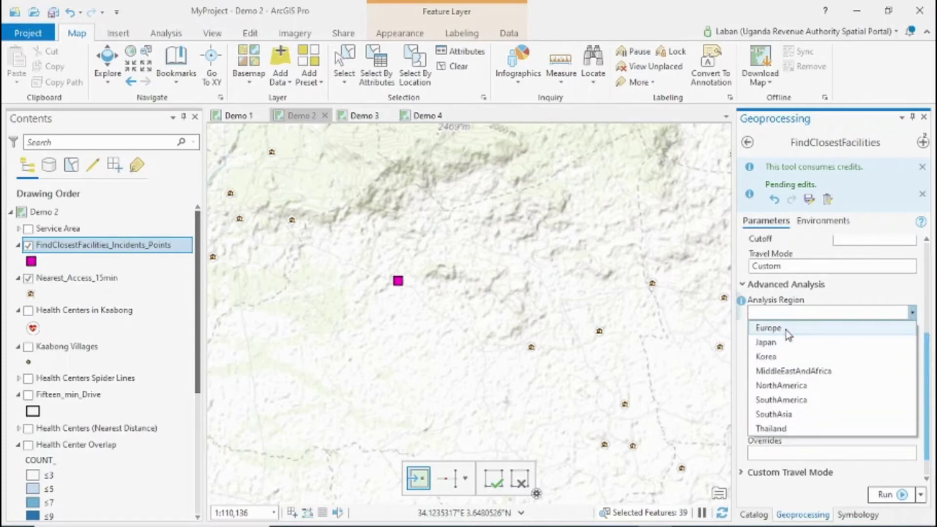
{"action": "left_click", "coordinate": [800, 370]}
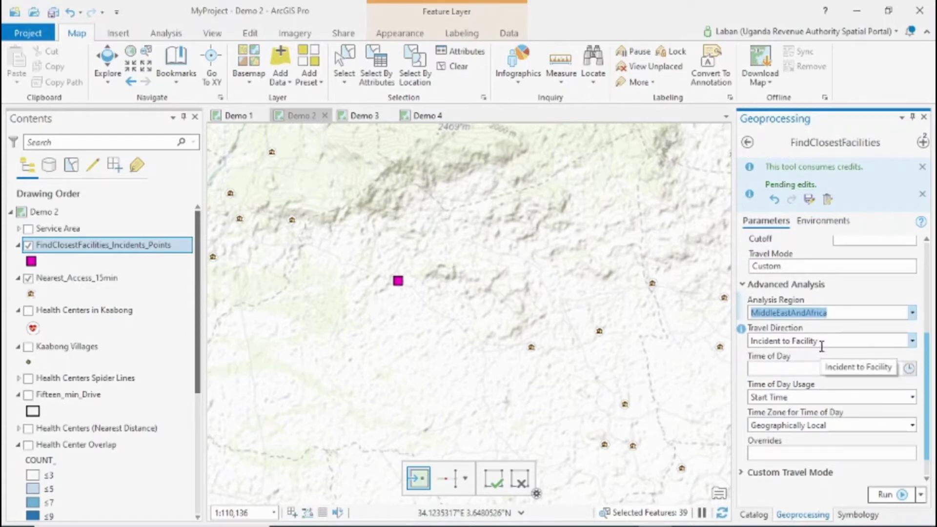
{"action": "scroll", "coordinate": [926, 420], "scroll_direction": "down", "scroll_amount": 2}
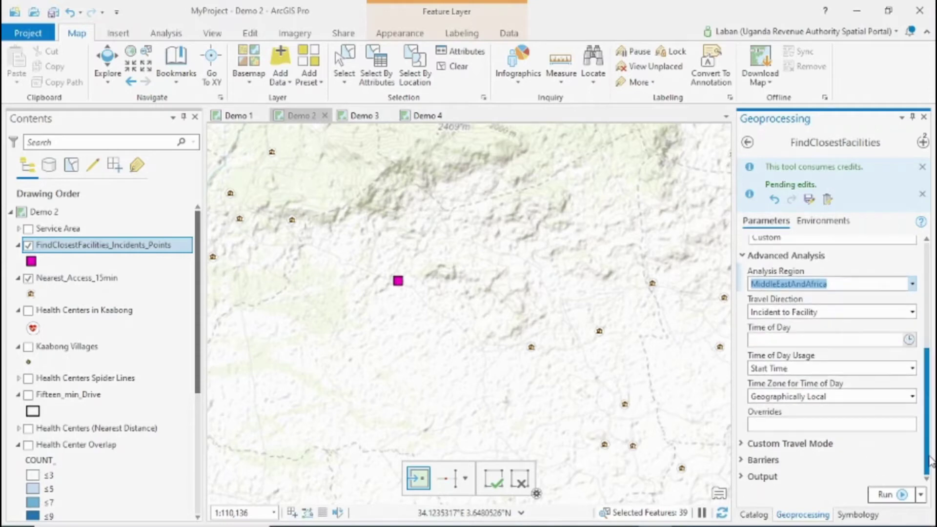
{"action": "left_click", "coordinate": [886, 496]}
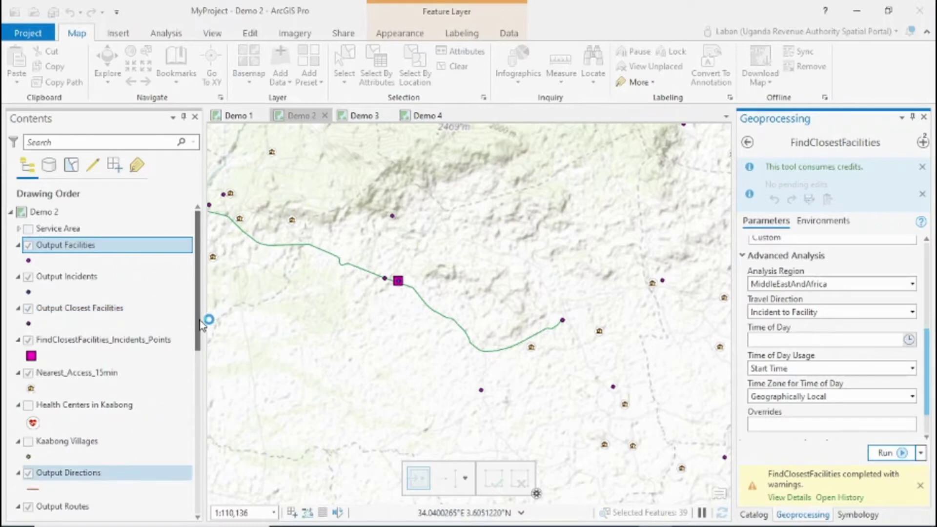
{"action": "left_click_drag", "start_coordinate": [199, 323], "coordinate": [197, 361]}
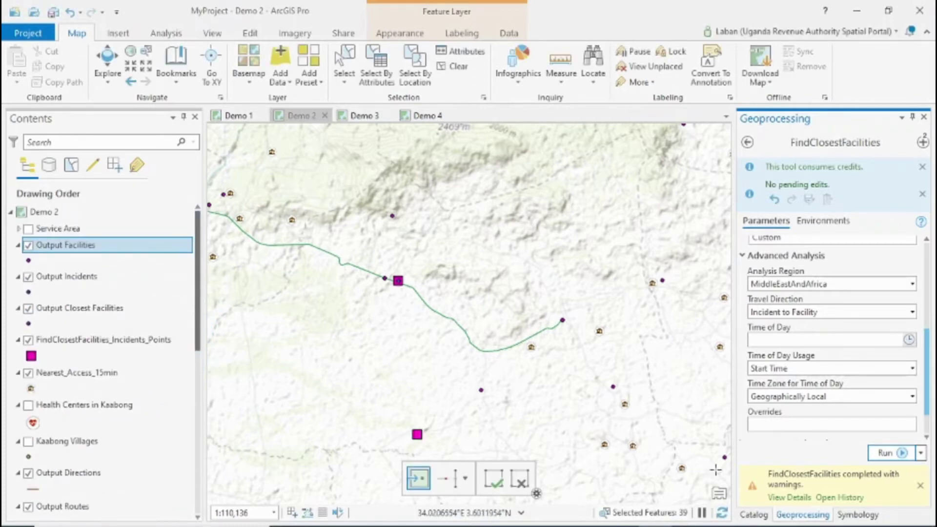
{"action": "left_click", "coordinate": [790, 498]}
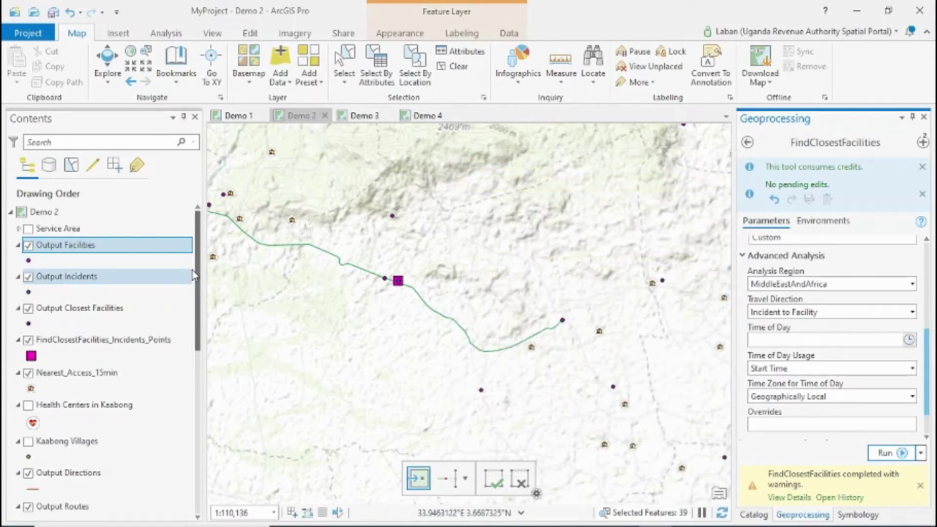
Open the Output Routes attribute table, widen its Name column to fit the full route names, and enlarge the map view above it
{"action": "mouse_move", "coordinate": [198, 318]}
{"action": "left_mouse_down"}
{"action": "mouse_move", "coordinate": [199, 465]}
{"action": "mouse_move", "coordinate": [201, 398]}
{"action": "left_mouse_up"}
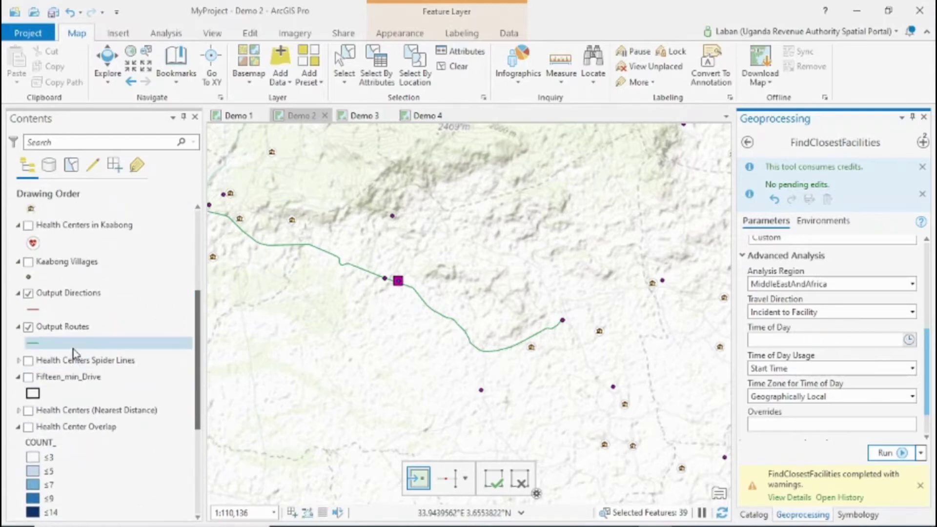
{"action": "right_click", "coordinate": [68, 335]}
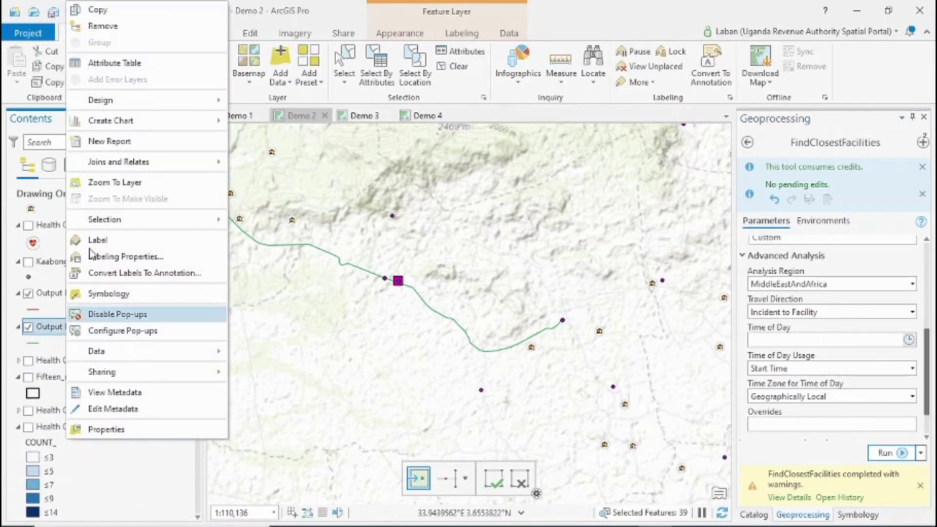
{"action": "left_click", "coordinate": [115, 62]}
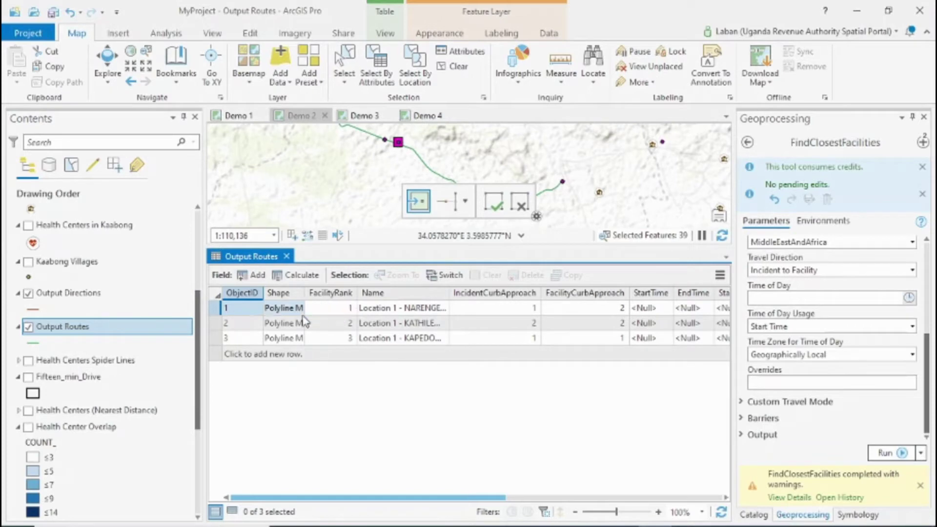
{"action": "left_click_drag", "start_coordinate": [450, 295], "coordinate": [539, 302]}
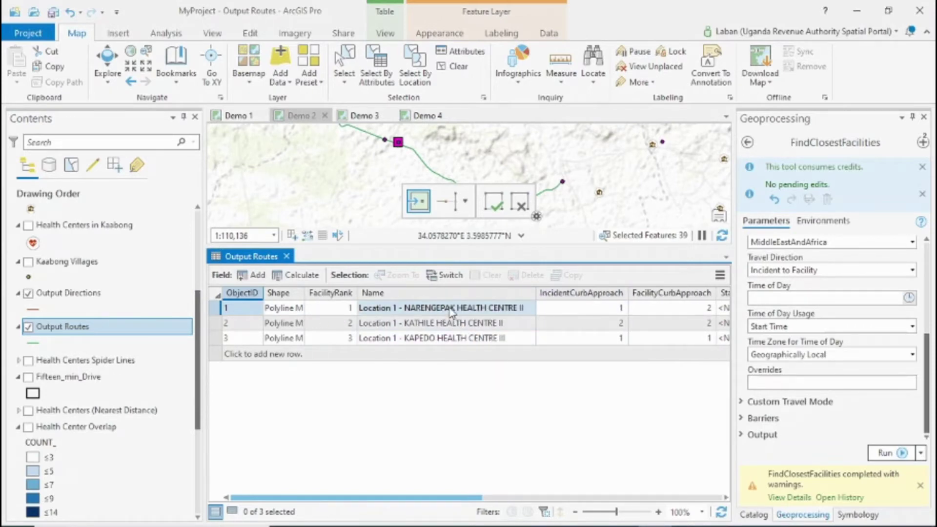
{"action": "left_click_drag", "start_coordinate": [470, 248], "coordinate": [470, 329]}
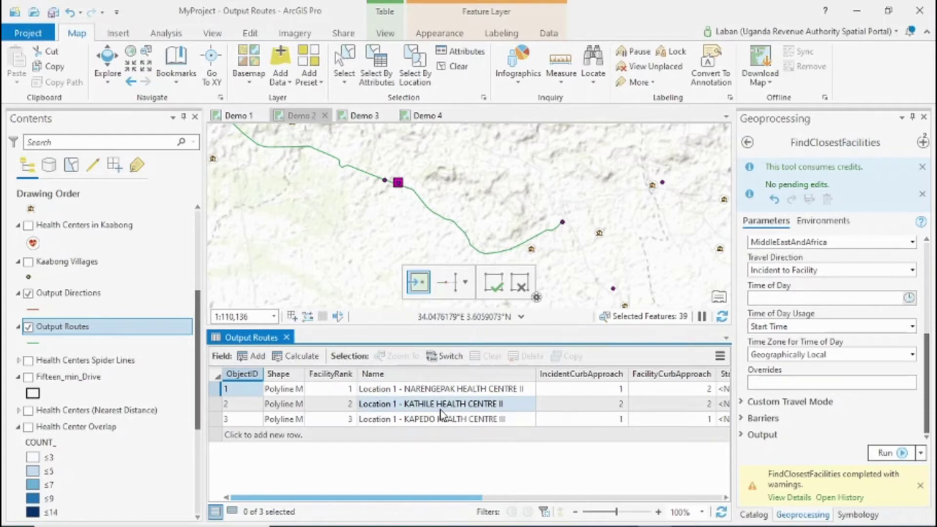
Select the NARENGEPAK HEALTH CENTRE II route in the table and zoom the map to it
{"action": "left_click", "coordinate": [213, 391]}
{"action": "right_click", "coordinate": [213, 394]}
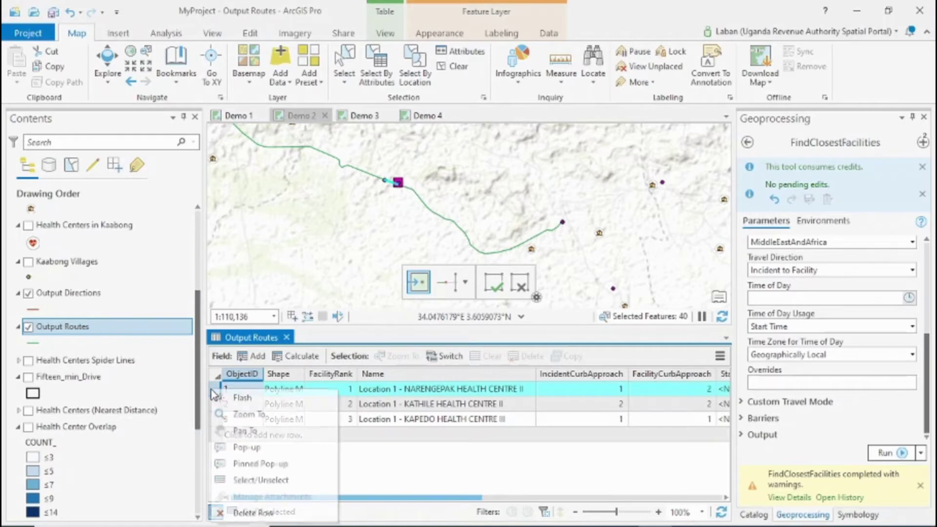
{"action": "left_click", "coordinate": [242, 415]}
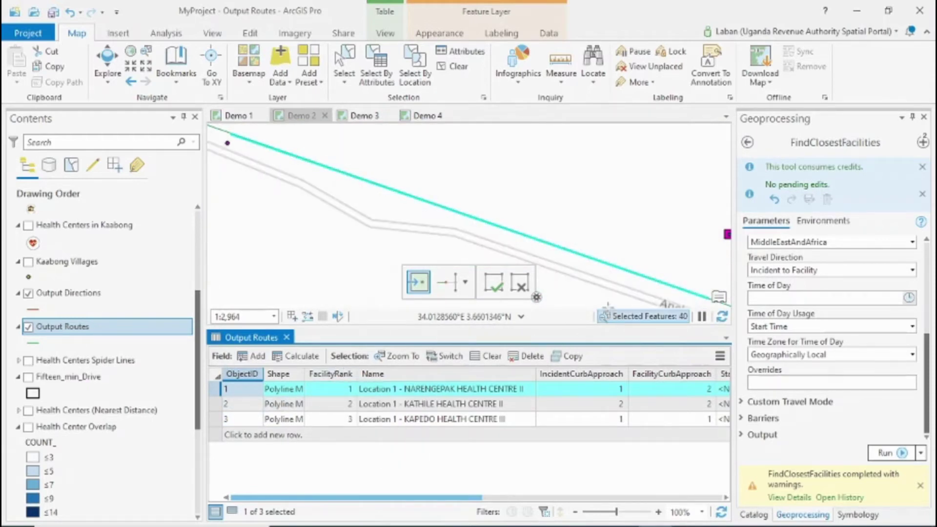
{"action": "left_click", "coordinate": [107, 57]}
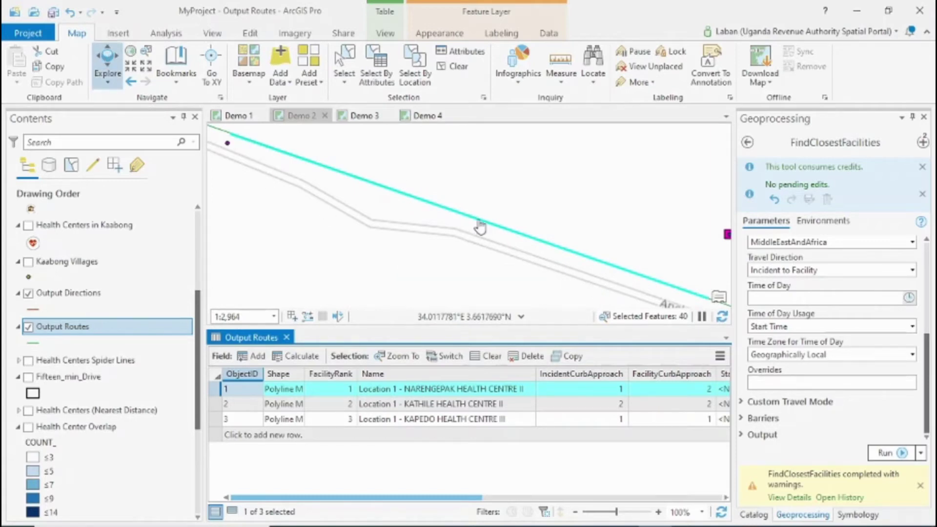
{"action": "left_click_drag", "start_coordinate": [590, 175], "coordinate": [558, 183]}
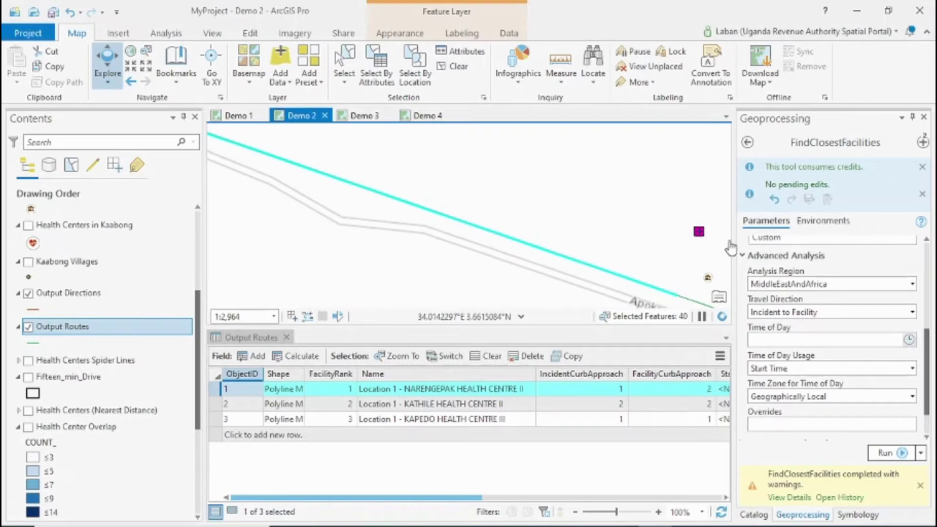
{"action": "left_click_drag", "start_coordinate": [491, 227], "coordinate": [578, 256]}
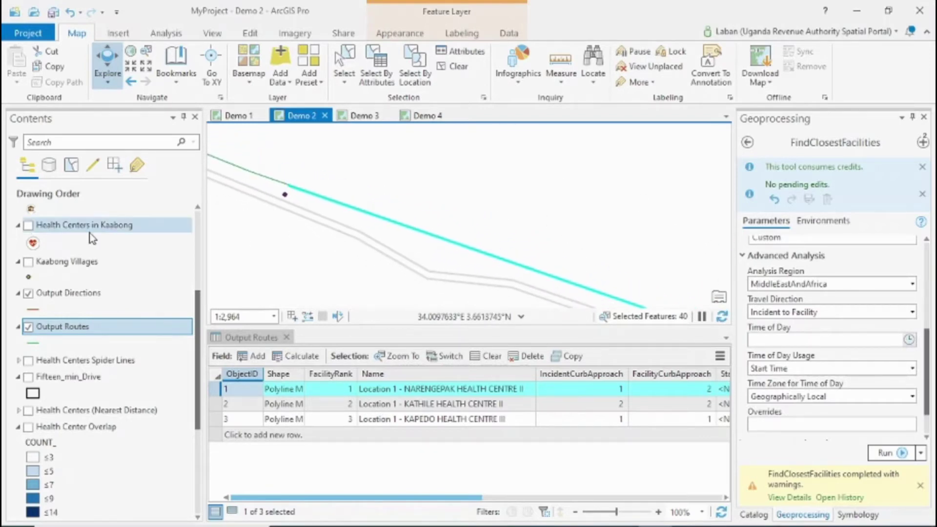
Turn on the Health Centers in Kaabong layer and inspect the Total_Kilometers and Total_Minutes fields of the routes
{"action": "left_click", "coordinate": [29, 225]}
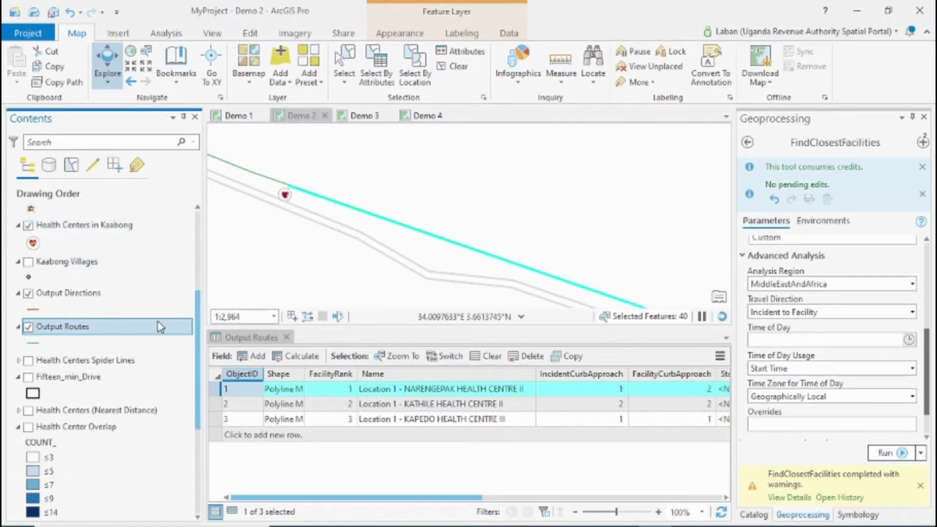
{"action": "left_click_drag", "start_coordinate": [552, 249], "coordinate": [401, 208]}
{"action": "mouse_move", "coordinate": [460, 163]}
{"action": "left_mouse_down"}
{"action": "mouse_move", "coordinate": [569, 248]}
{"action": "mouse_move", "coordinate": [586, 241]}
{"action": "mouse_move", "coordinate": [577, 225]}
{"action": "left_mouse_up"}
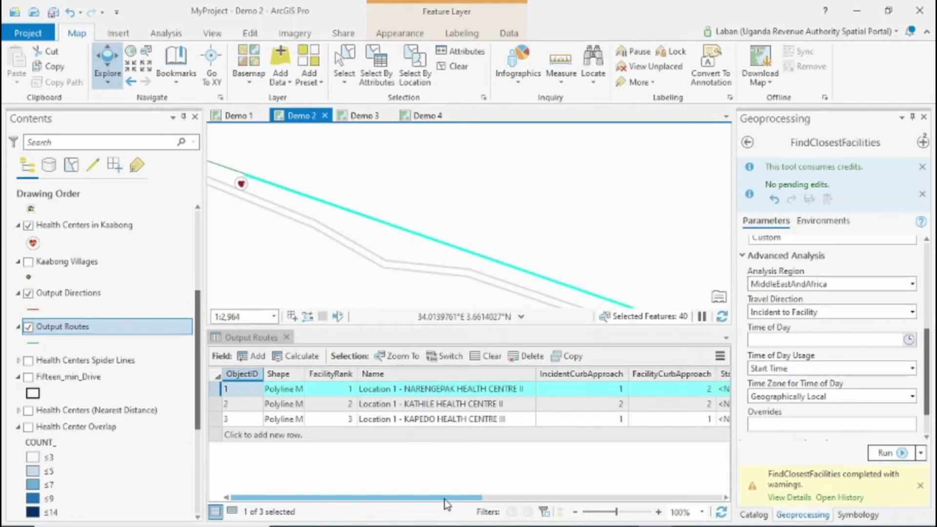
{"action": "left_click_drag", "start_coordinate": [445, 499], "coordinate": [673, 497]}
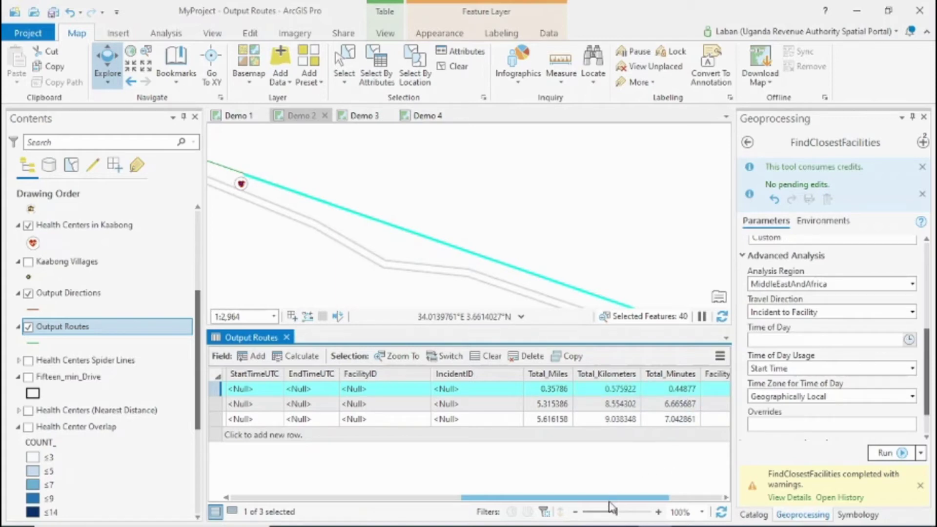
{"action": "left_click_drag", "start_coordinate": [610, 499], "coordinate": [494, 498]}
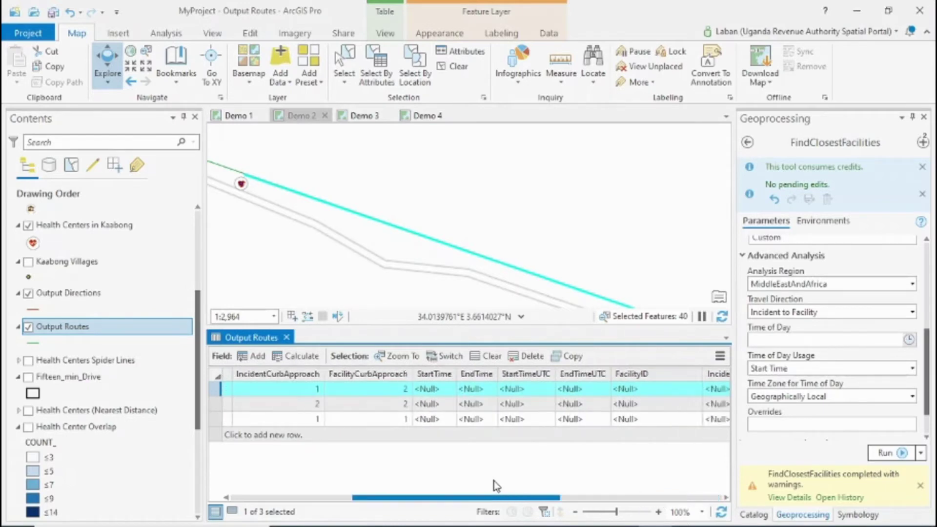
Select the KATHILE HEALTH CENTRE II route in the table and zoom the map to it
{"action": "left_click", "coordinate": [219, 405]}
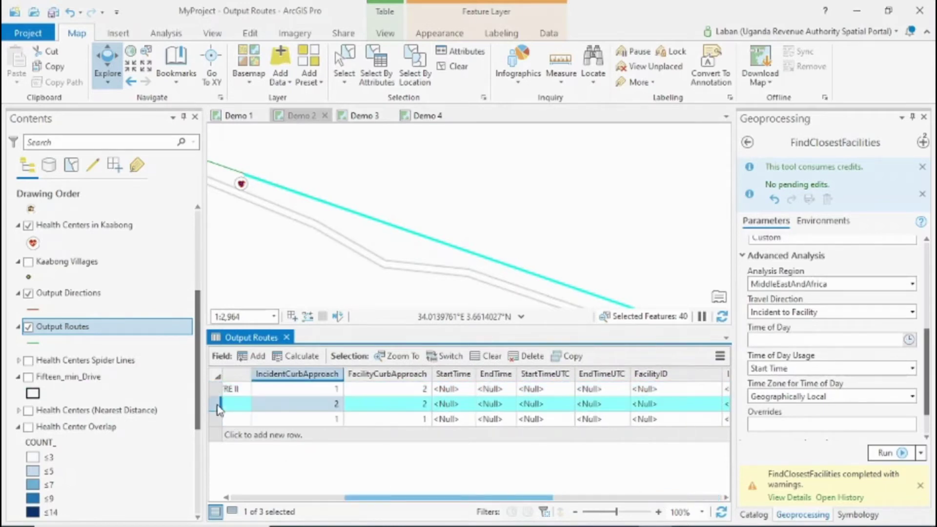
{"action": "right_click", "coordinate": [219, 409]}
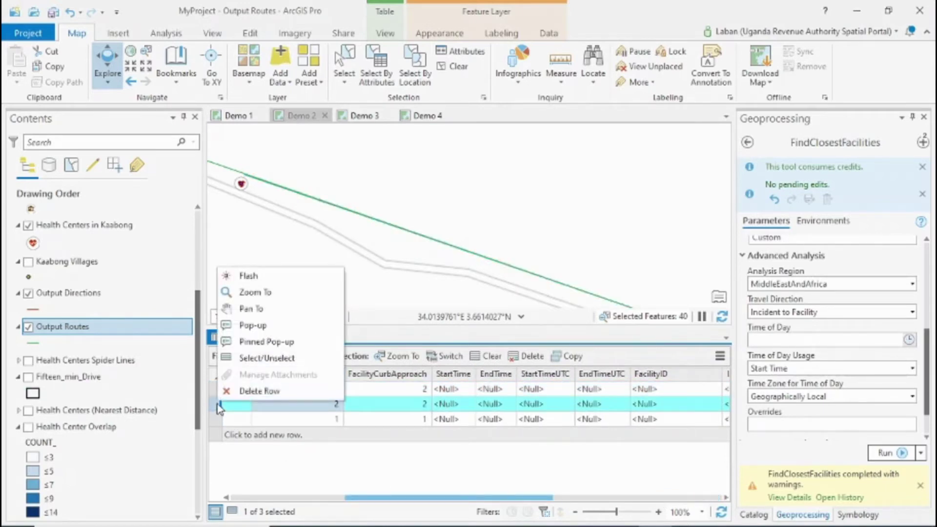
{"action": "left_click", "coordinate": [252, 291]}
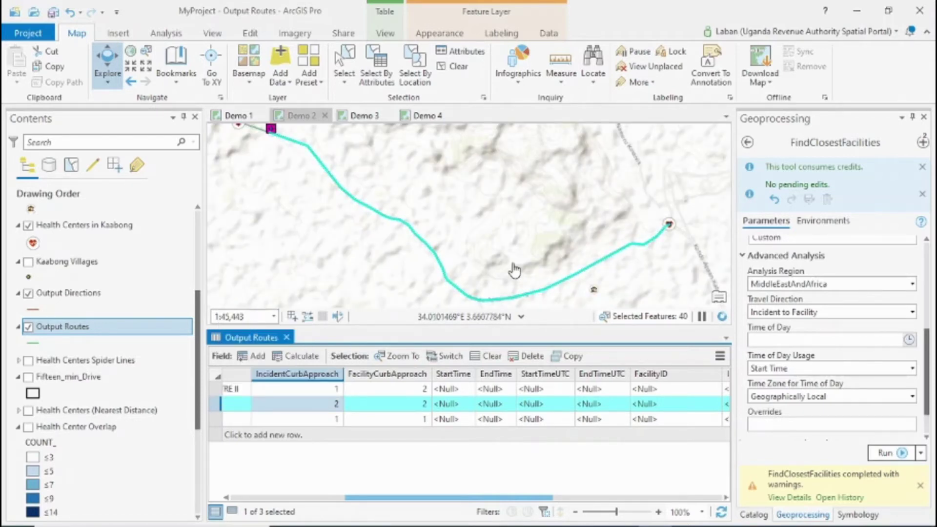
{"action": "left_click_drag", "start_coordinate": [438, 497], "coordinate": [283, 505]}
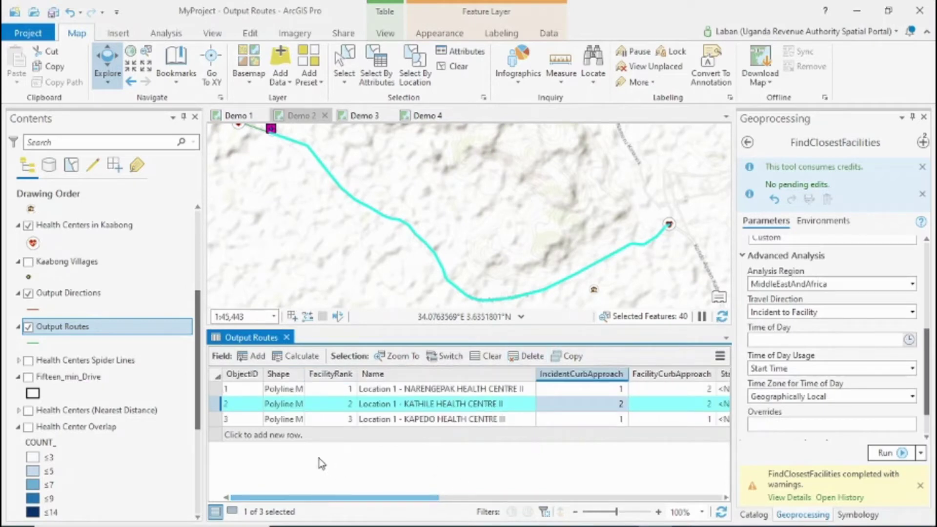
Select the KAPEDO HEALTH CENTRE III route, zoom the map to it, and close the Output Routes table
{"action": "left_click", "coordinate": [217, 419]}
{"action": "right_click", "coordinate": [218, 421]}
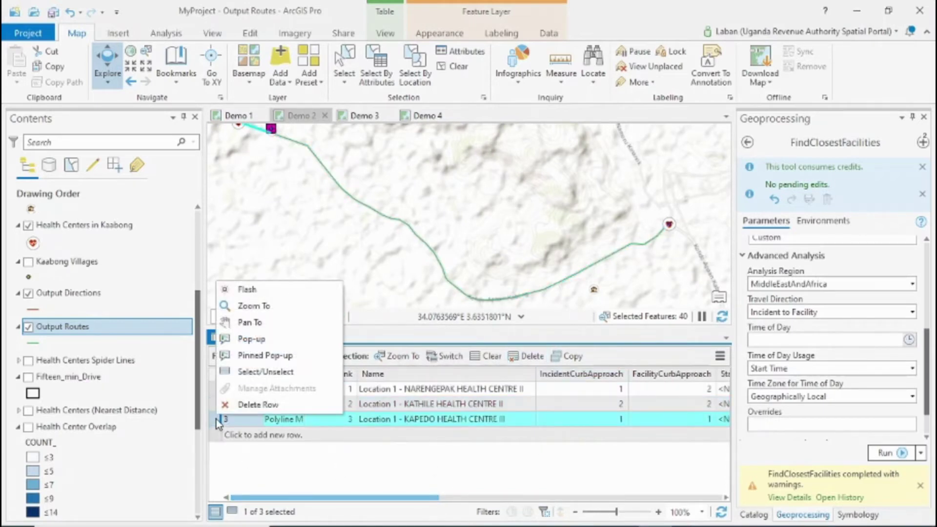
{"action": "left_click", "coordinate": [263, 309]}
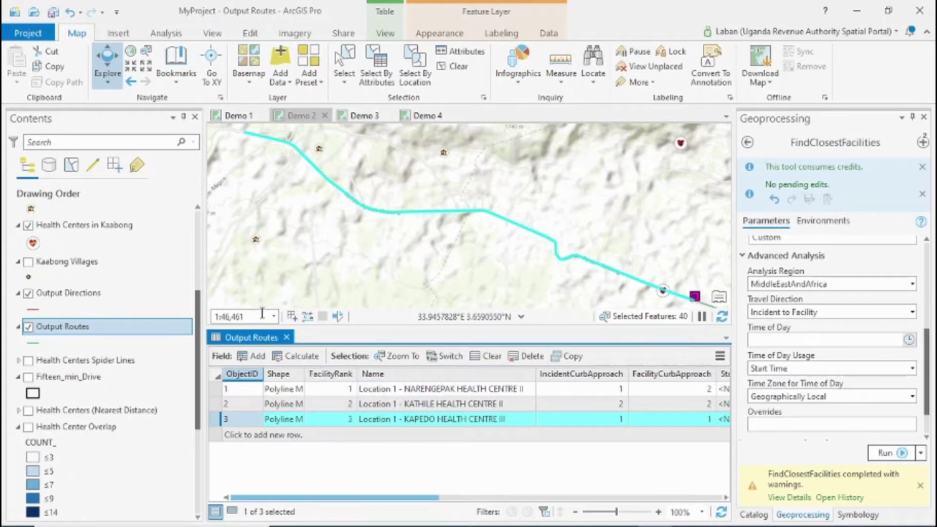
{"action": "left_click", "coordinate": [286, 337]}
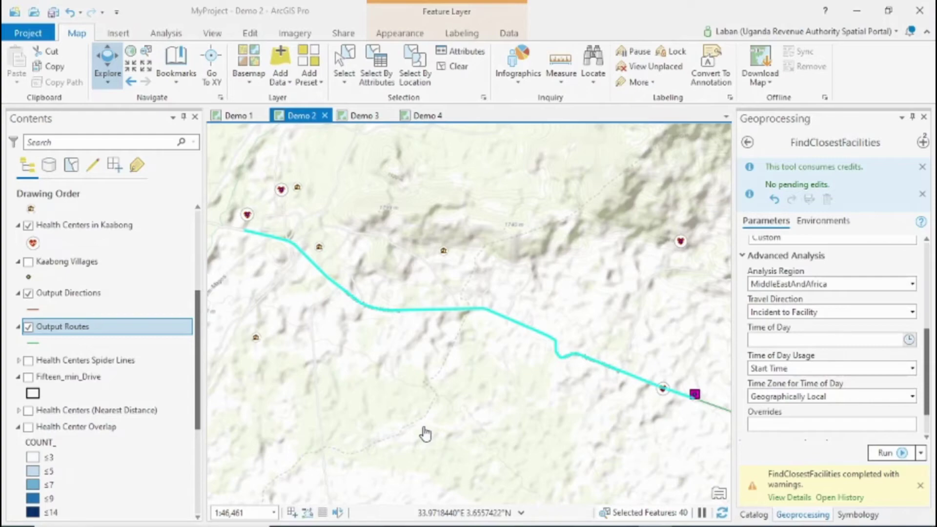
{"action": "key", "text": "alt+Tab"}
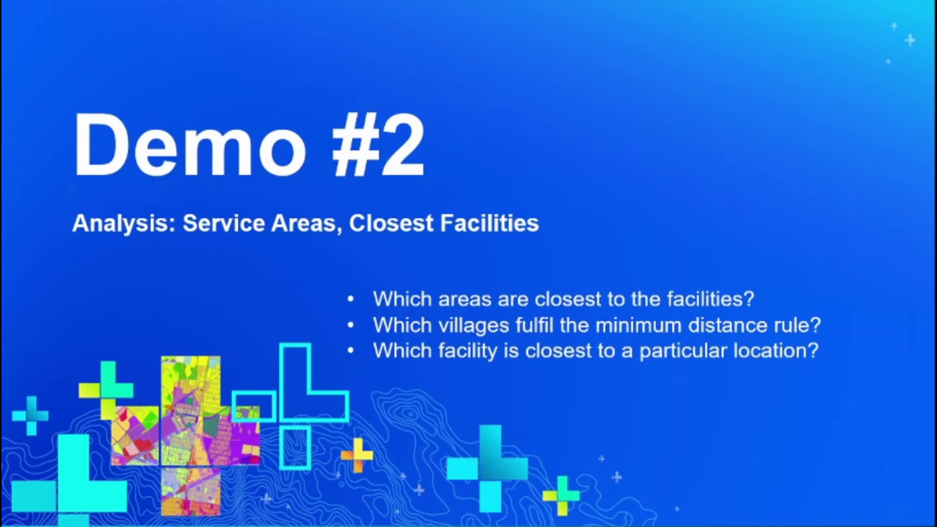
{"action": "key", "text": "Right"}
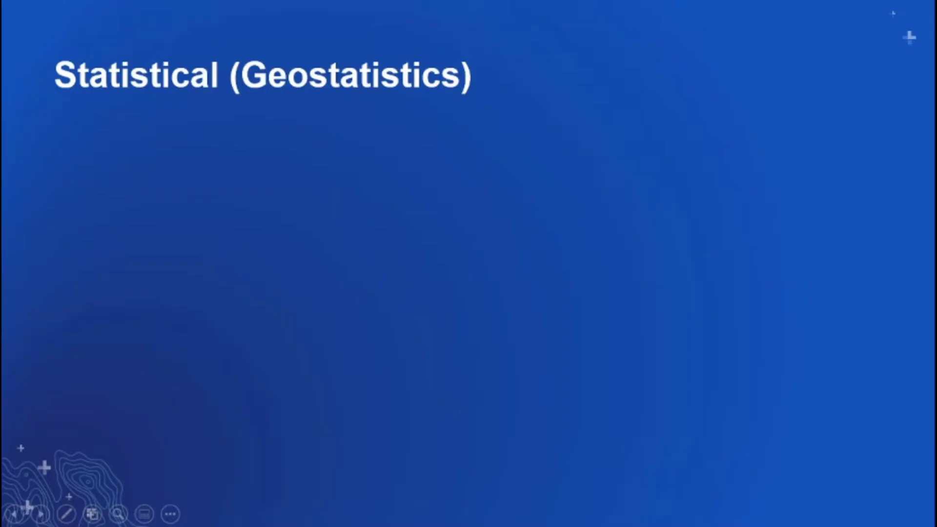
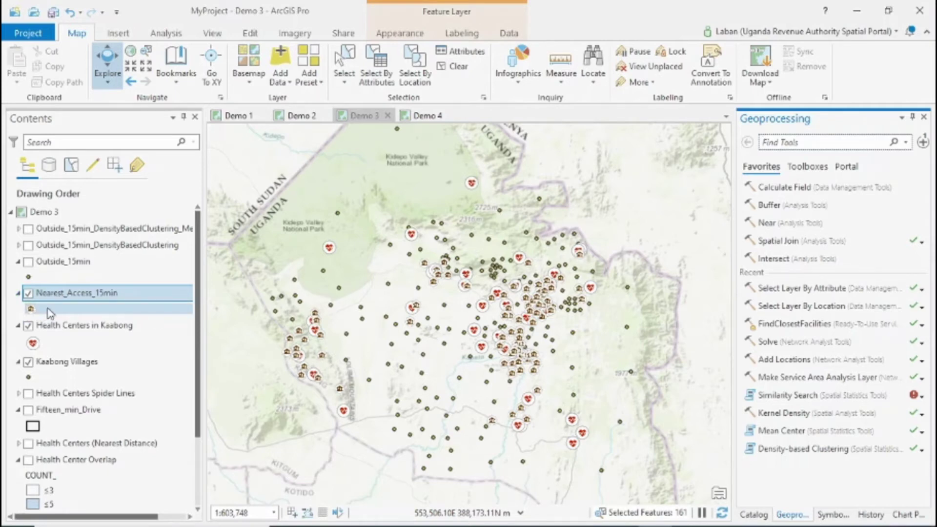
View the Nearest_Access_15min villages alone by temporarily hiding the Kaabong Villages and Health Centers in Kaabong layers on the Demo 3 map
{"action": "left_click", "coordinate": [28, 362]}
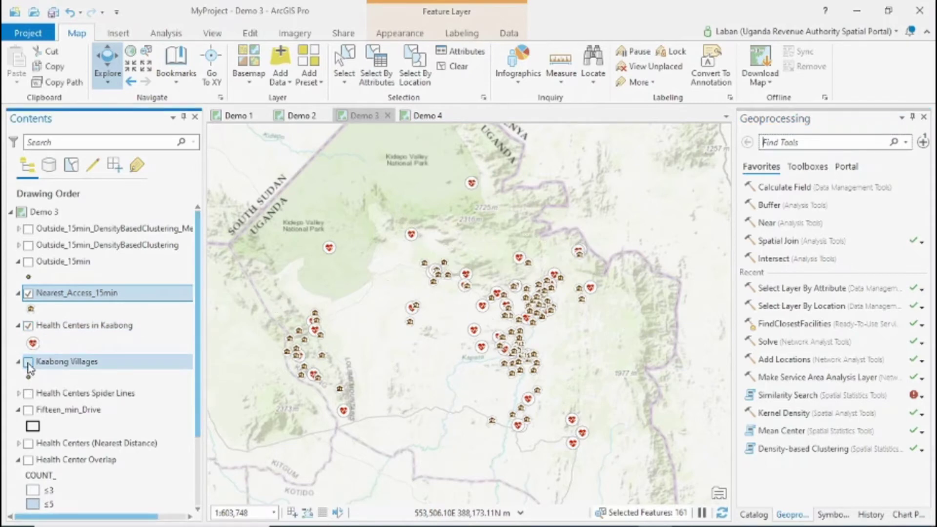
{"action": "left_click", "coordinate": [29, 326]}
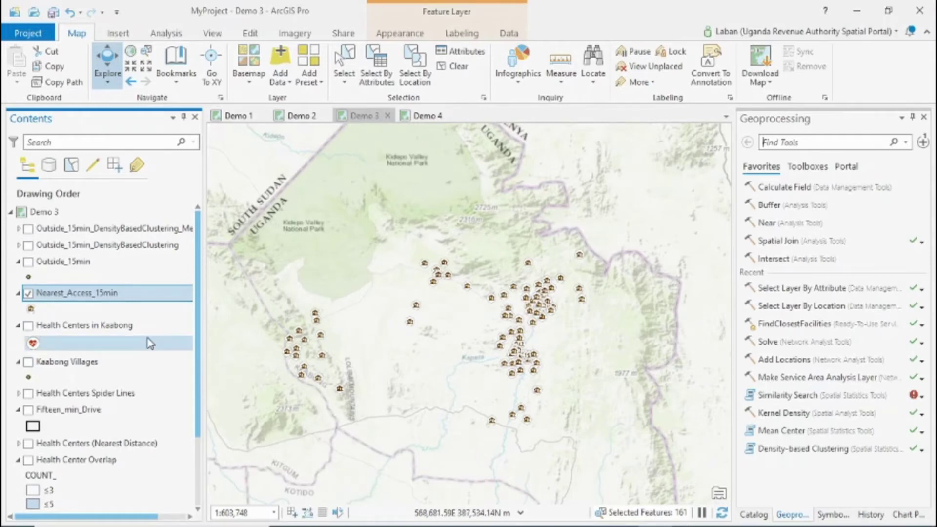
{"action": "left_click", "coordinate": [28, 362]}
{"action": "left_click", "coordinate": [28, 325]}
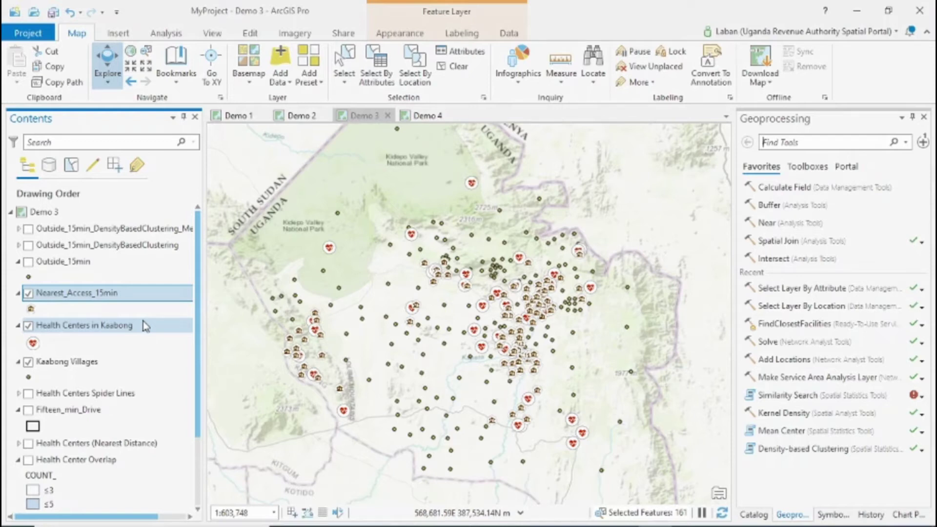
Set up Select Layer By Location with Kaabong Villages as the input features and Fifteen_min_Drive as the selecting features
{"action": "left_click", "coordinate": [423, 88]}
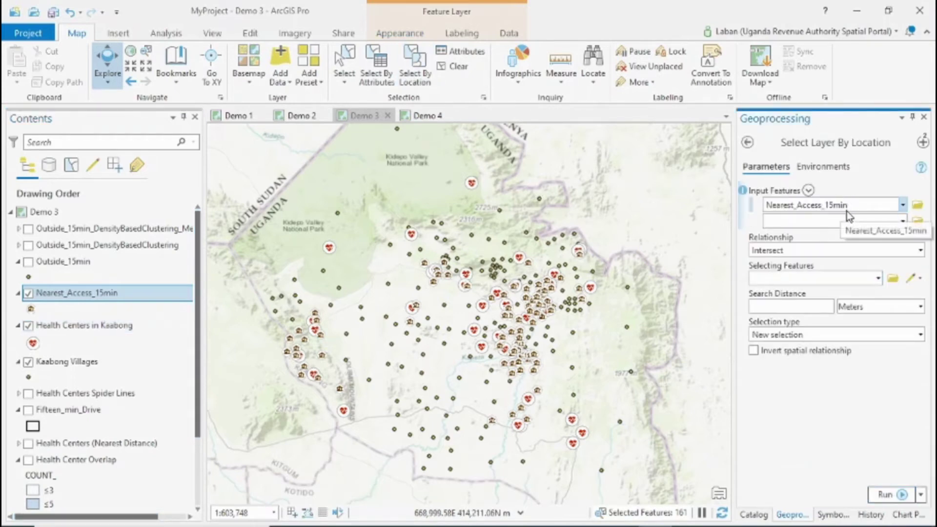
{"action": "left_click", "coordinate": [902, 206]}
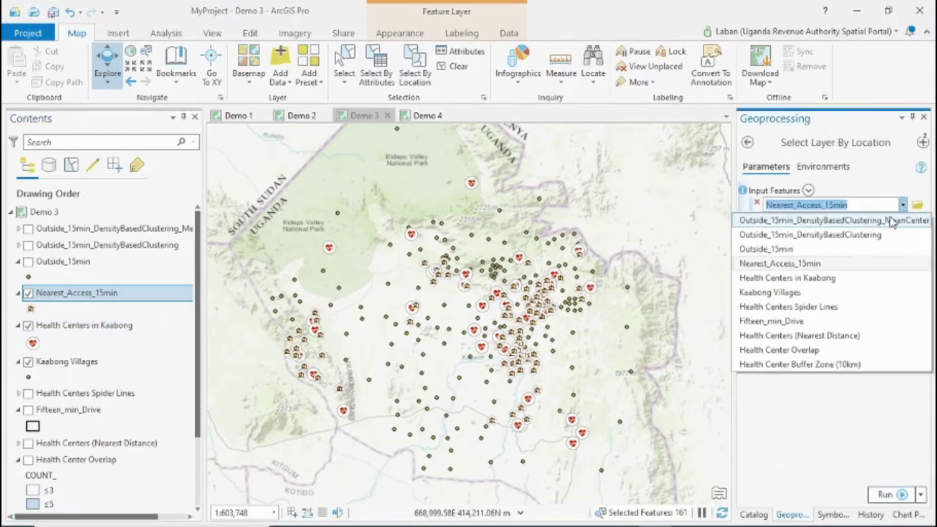
{"action": "left_click", "coordinate": [784, 291]}
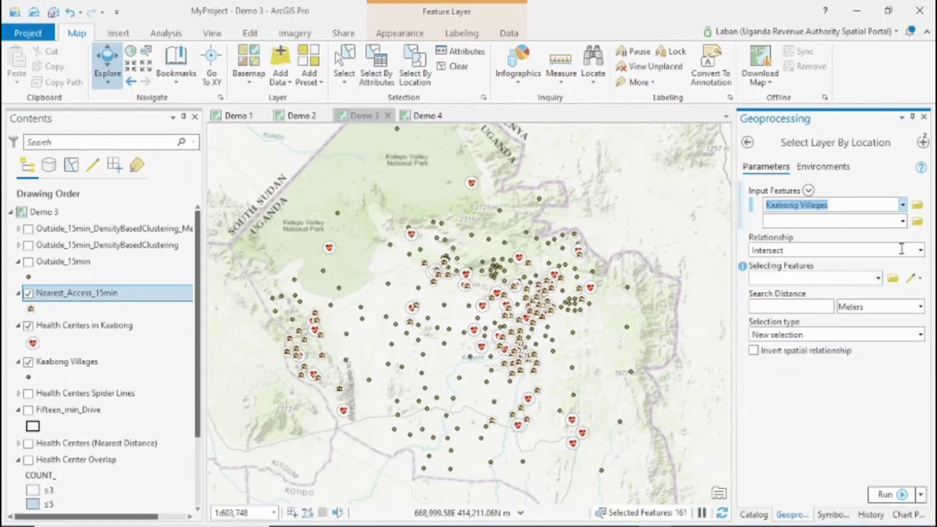
{"action": "left_click", "coordinate": [878, 278]}
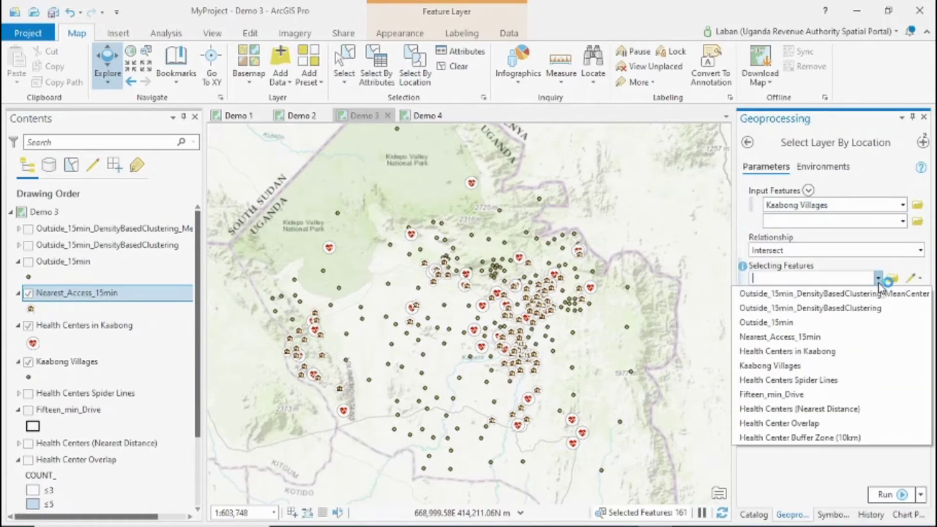
{"action": "left_click", "coordinate": [783, 395]}
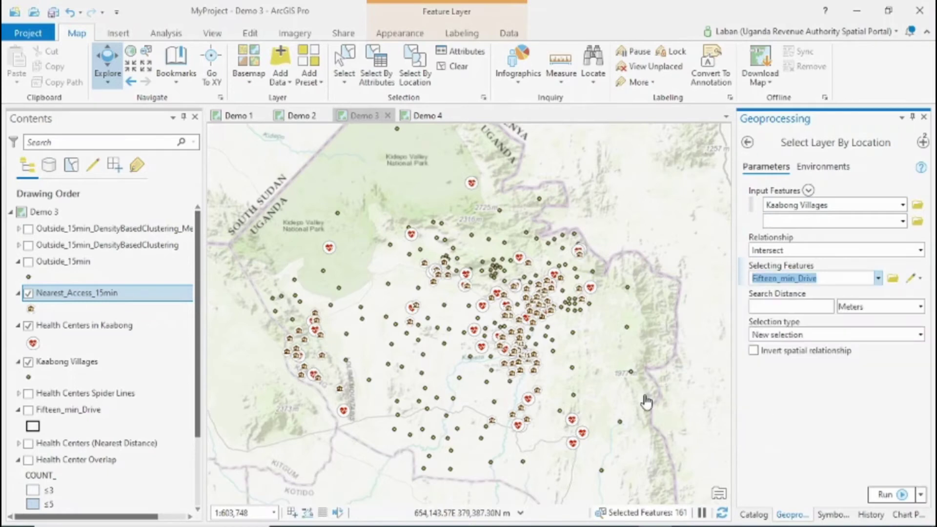
Invert the spatial relationship of the location selection, and turn on the Fifteen_min_Drive and Outside_15min layers on the map
{"action": "left_click", "coordinate": [28, 409]}
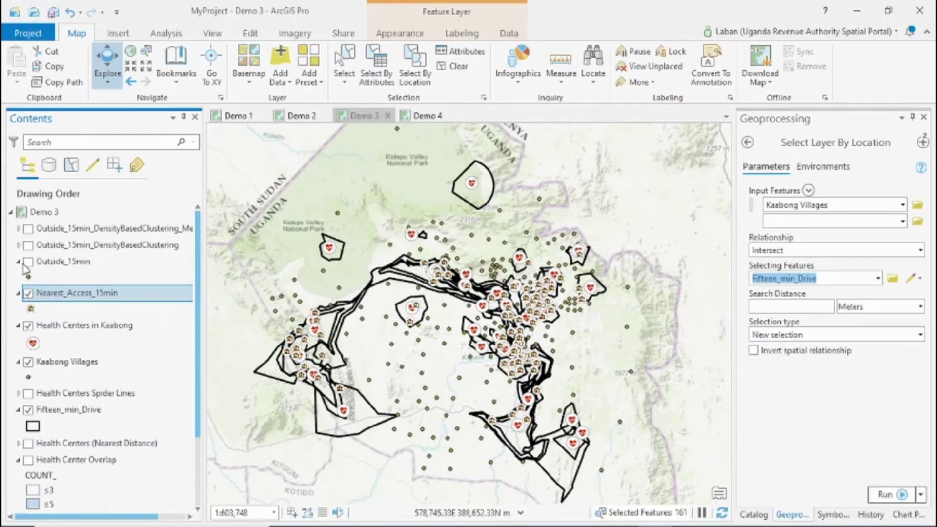
{"action": "left_click", "coordinate": [754, 351]}
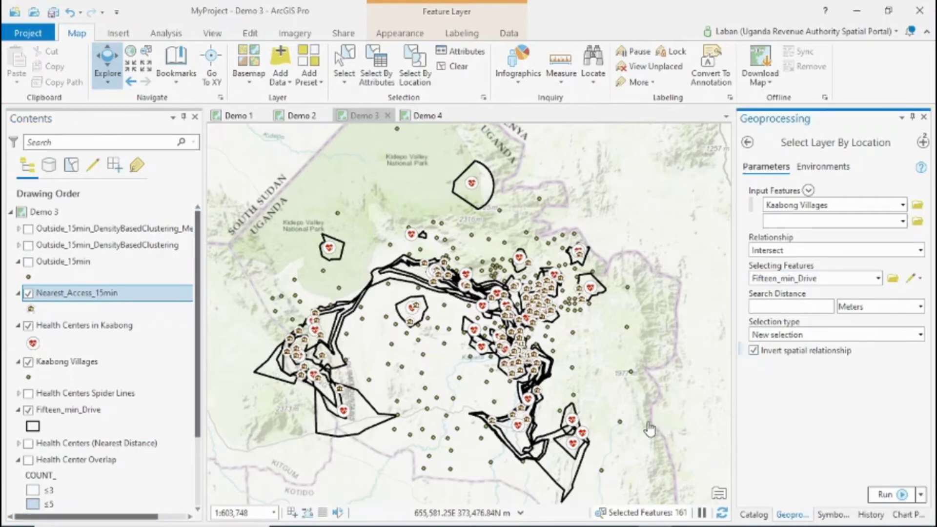
{"action": "left_click", "coordinate": [28, 262]}
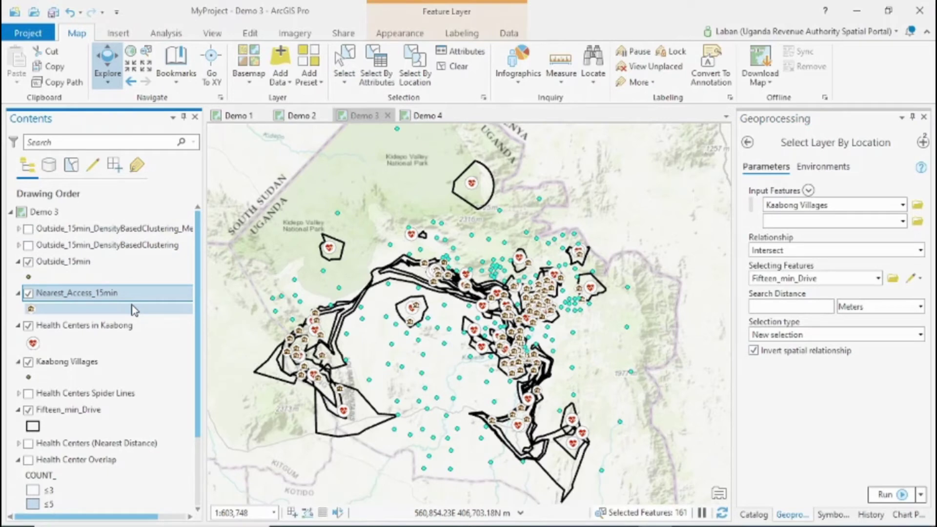
Hide the Fifteen_min_Drive, Kaabong Villages, Health Centers in Kaabong and Nearest_Access_15min layers, comparing the Outside_15min villages against the drive areas
{"action": "left_click", "coordinate": [748, 142]}
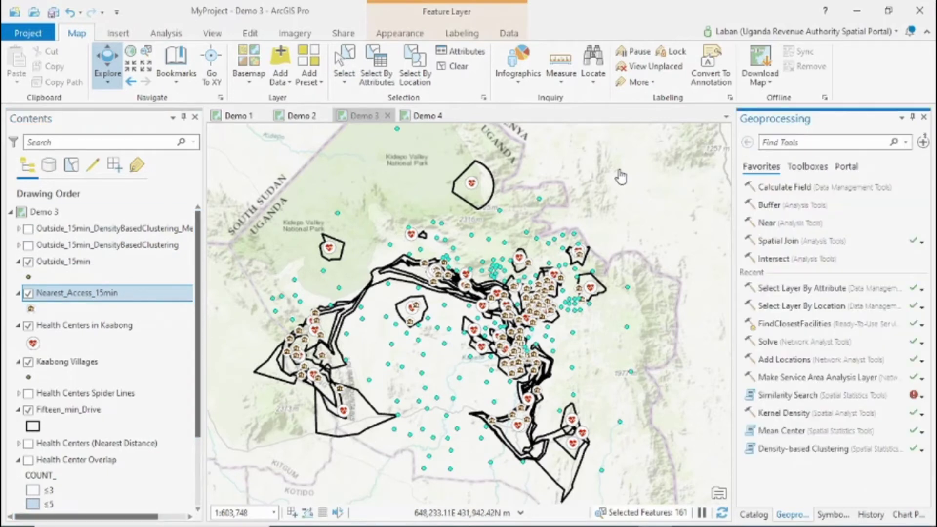
{"action": "left_click", "coordinate": [28, 410]}
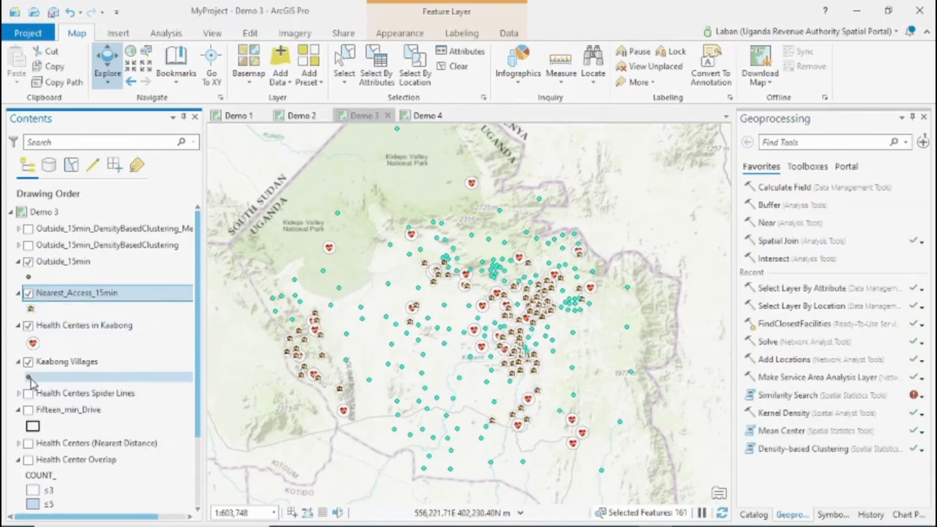
{"action": "left_click", "coordinate": [29, 362]}
{"action": "left_click", "coordinate": [32, 327]}
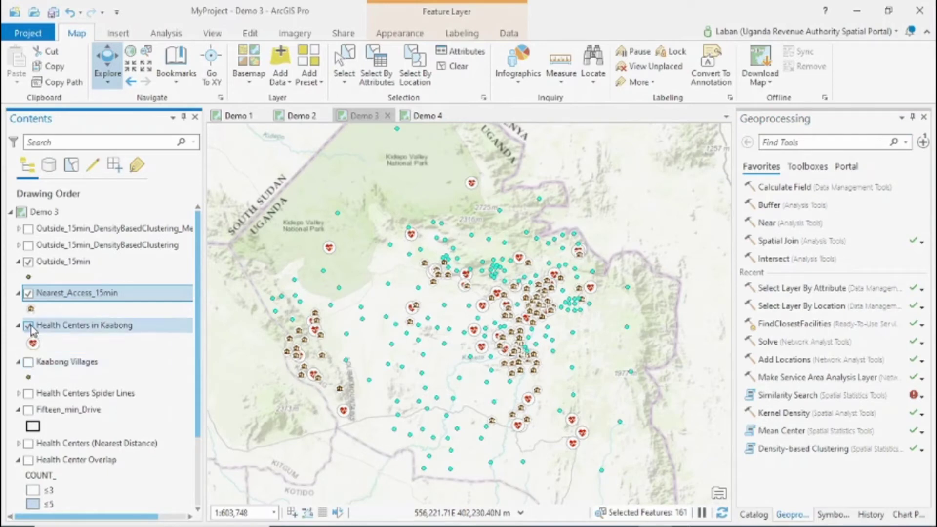
{"action": "left_click", "coordinate": [29, 326]}
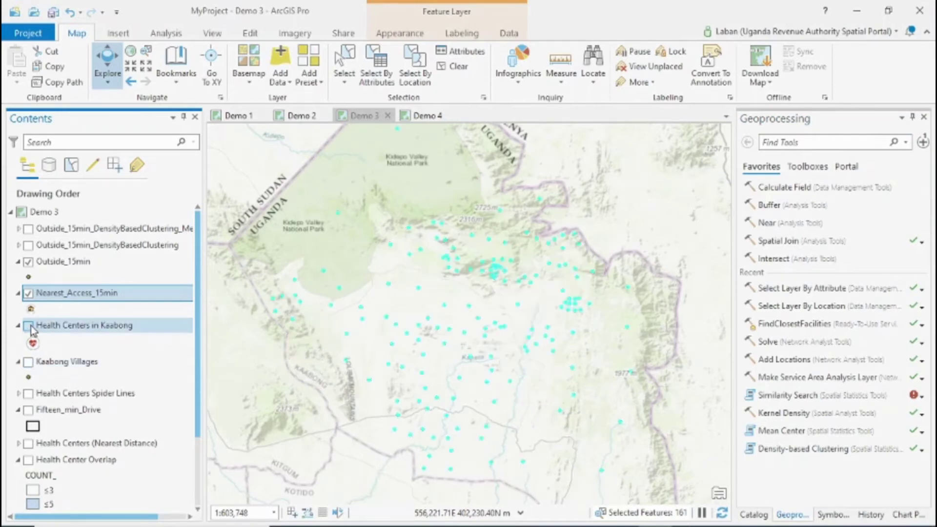
{"action": "left_click", "coordinate": [28, 293]}
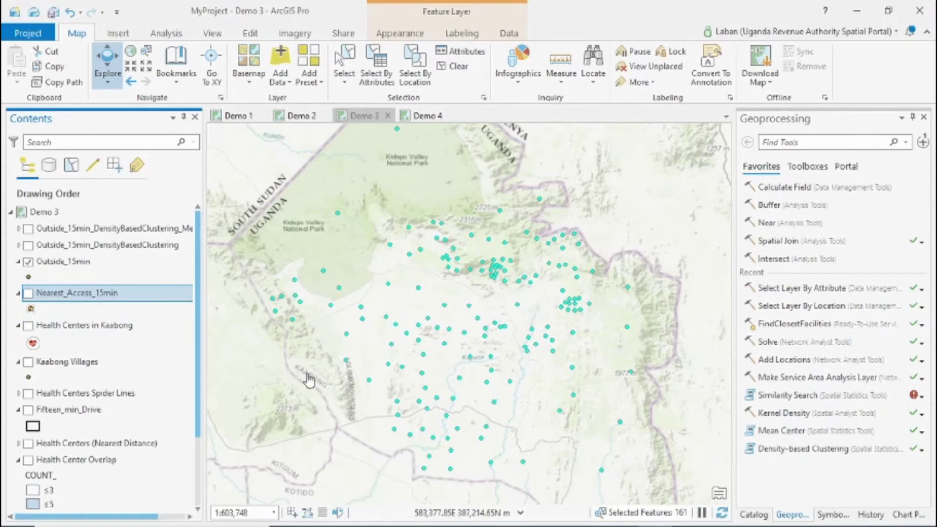
{"action": "left_click", "coordinate": [29, 410]}
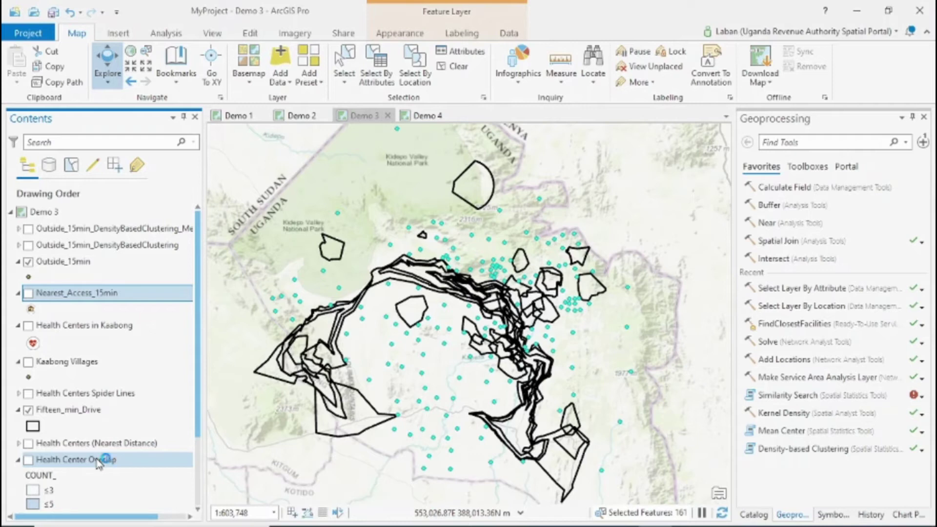
{"action": "left_click", "coordinate": [28, 410]}
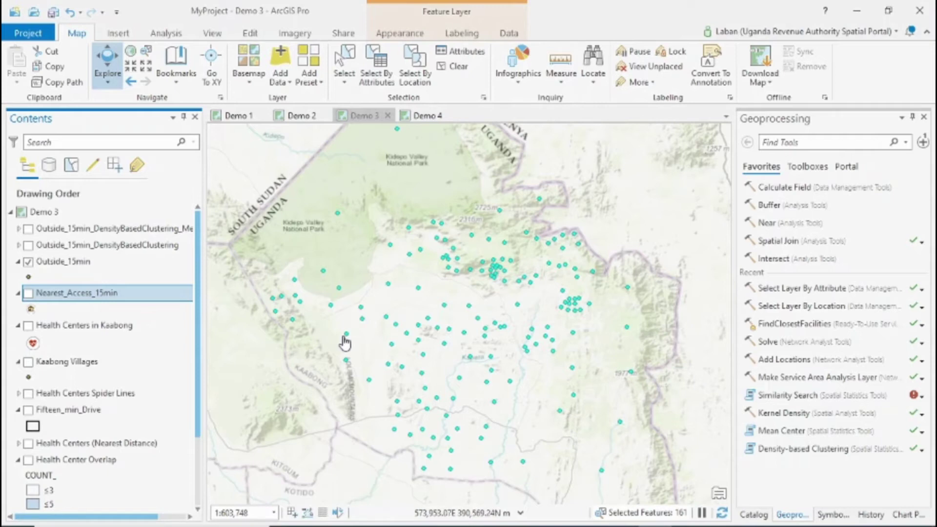
Find the Density-based Clustering tool and set Outside_15min as its input point features
{"action": "left_click", "coordinate": [780, 147]}
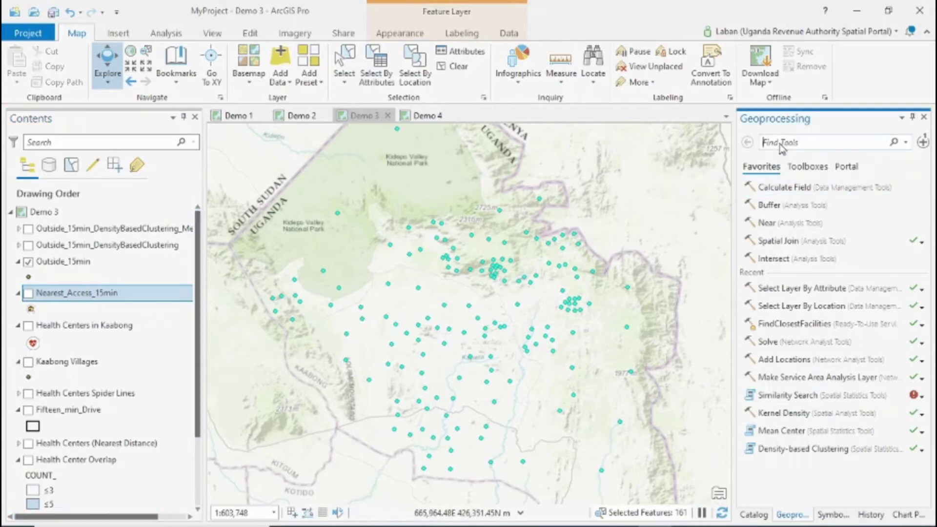
{"action": "type", "text": "Densi"}
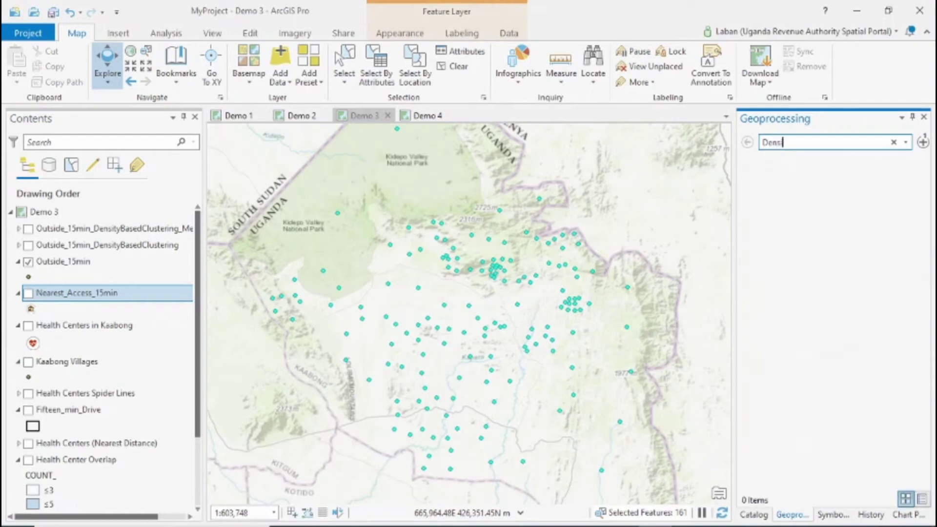
{"action": "type", "text": "ty"}
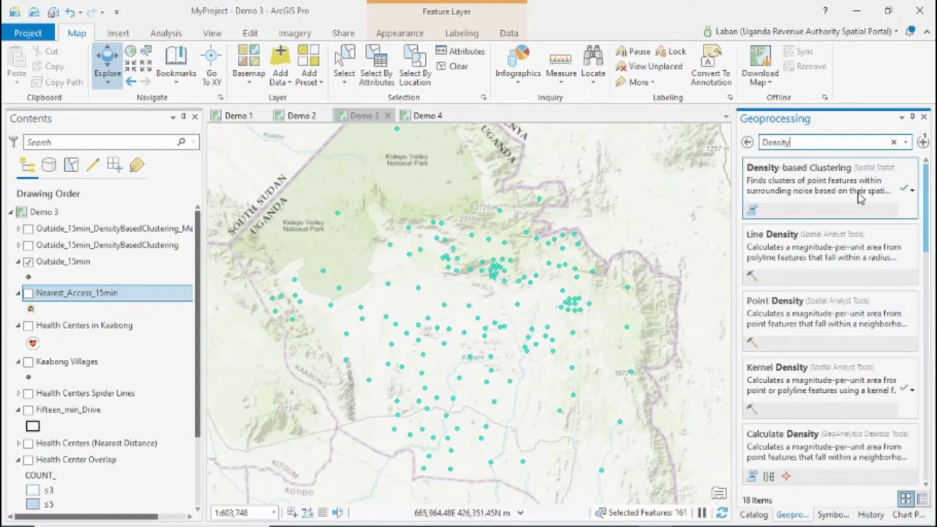
{"action": "left_click", "coordinate": [822, 190]}
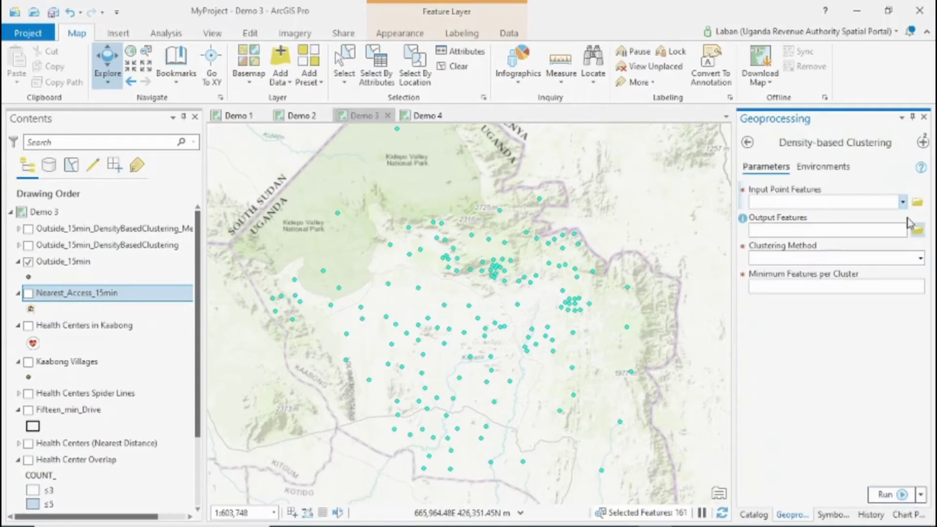
{"action": "left_click", "coordinate": [904, 202]}
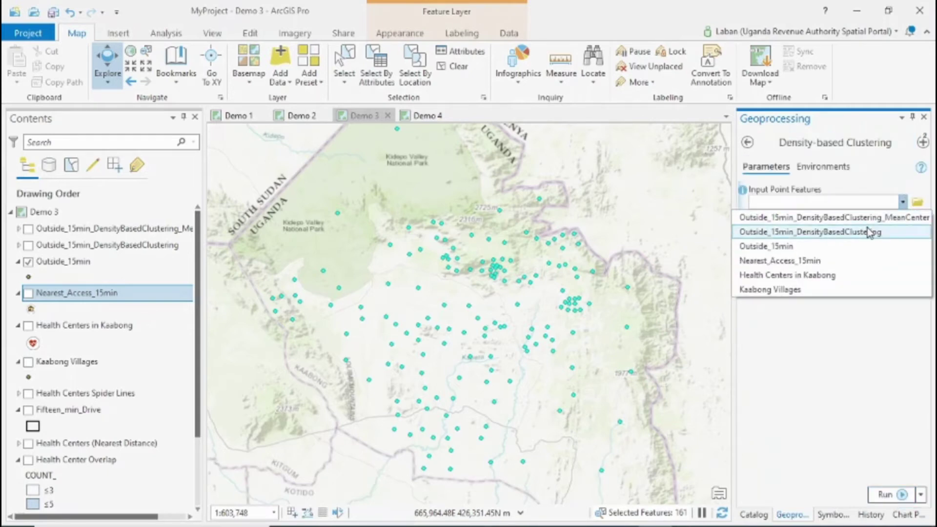
{"action": "left_click", "coordinate": [823, 247]}
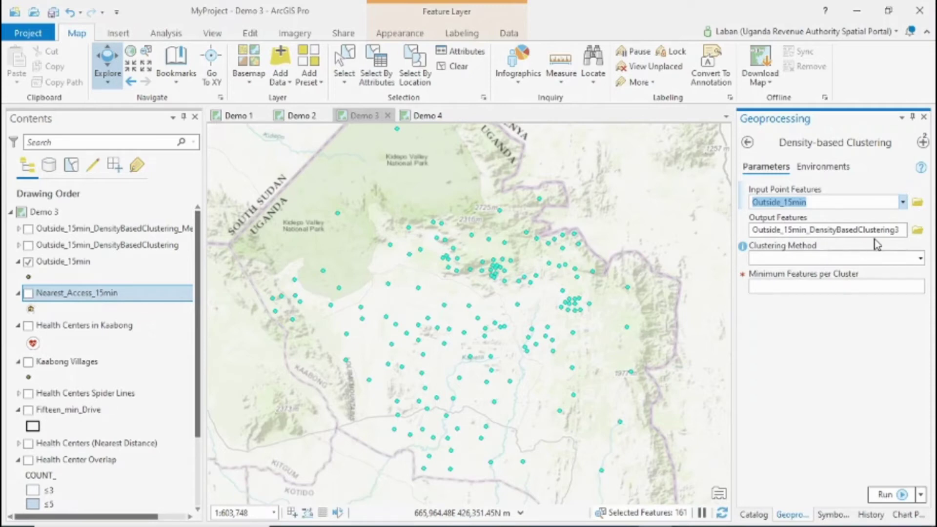
Set the clustering method to Self-adjusting (HDBSCAN) with a minimum of 5 features per cluster, and leave the tool without running it
{"action": "left_click", "coordinate": [922, 262]}
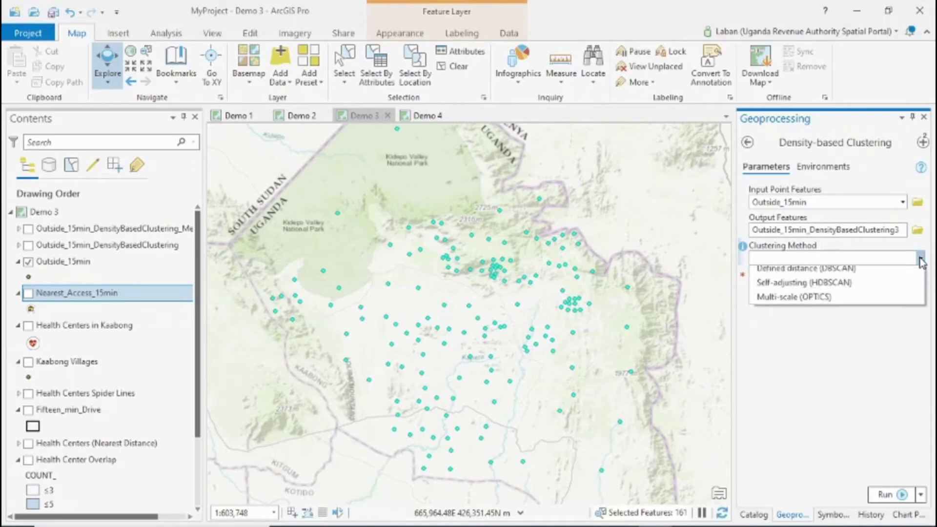
{"action": "left_click", "coordinate": [840, 282]}
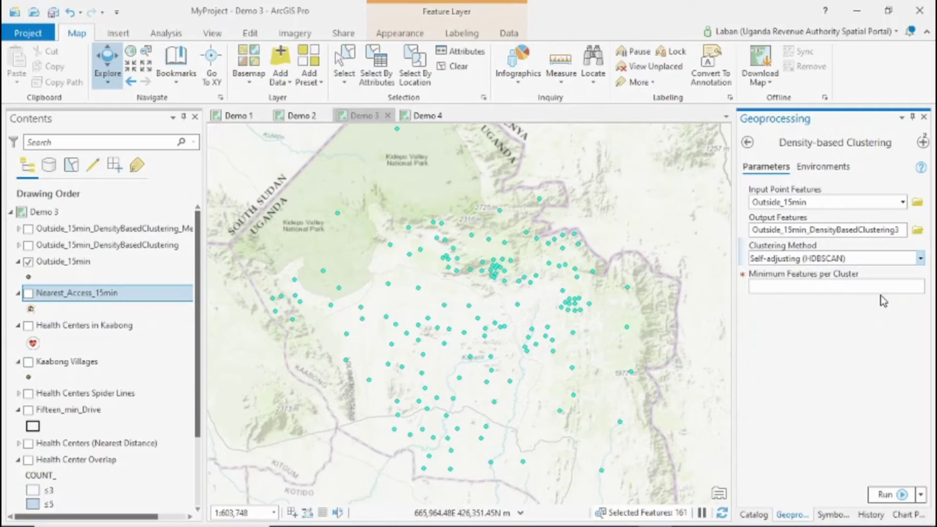
{"action": "left_click", "coordinate": [892, 292]}
{"action": "type", "text": "5"}
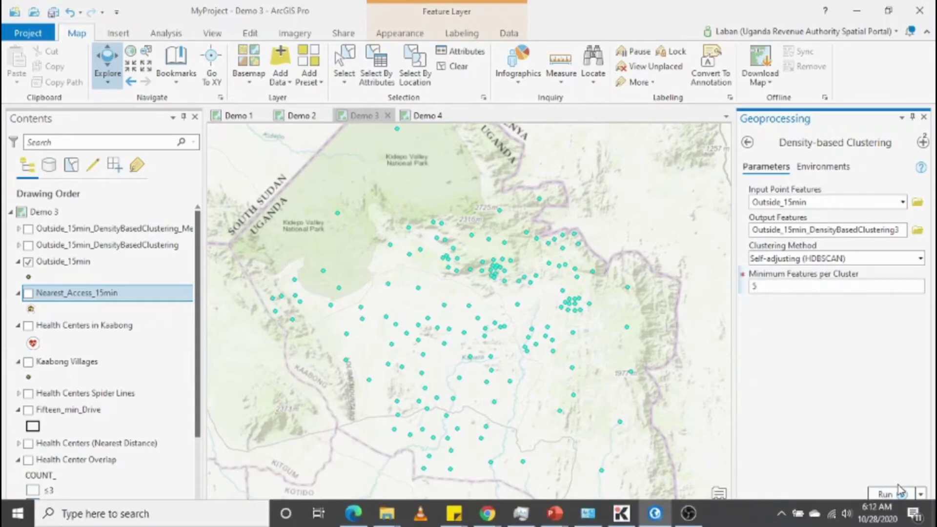
{"action": "left_click", "coordinate": [748, 142]}
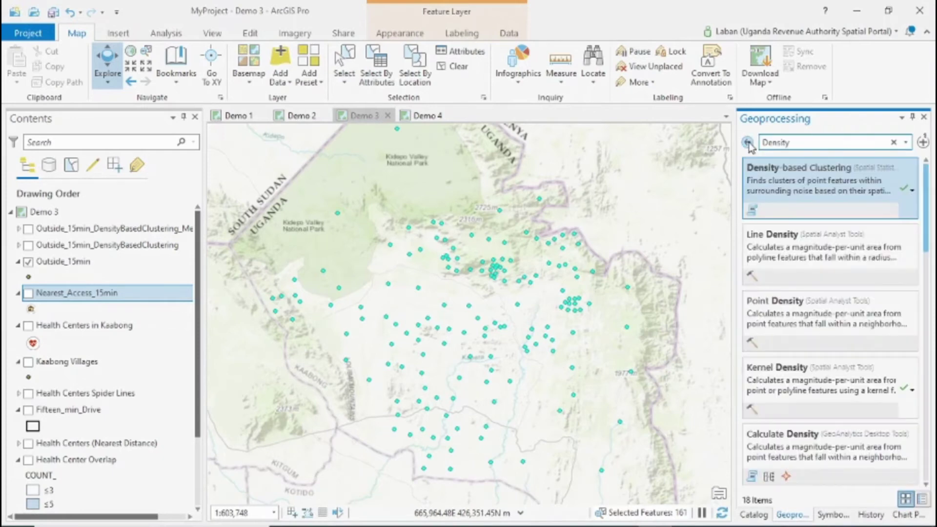
Show the Outside_15min_DensityBasedClustering layer with its legend expanded, and hide the Outside_15min layer
{"action": "left_click", "coordinate": [27, 250]}
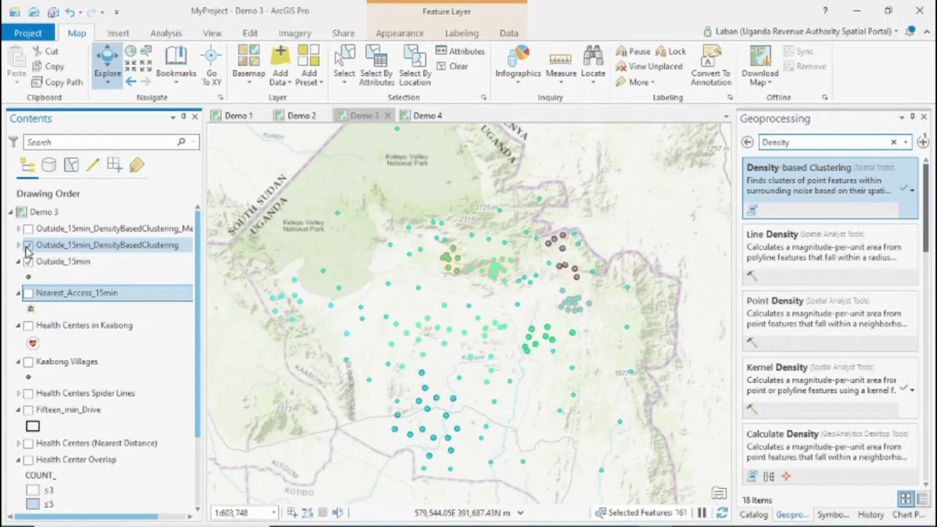
{"action": "left_click", "coordinate": [19, 245]}
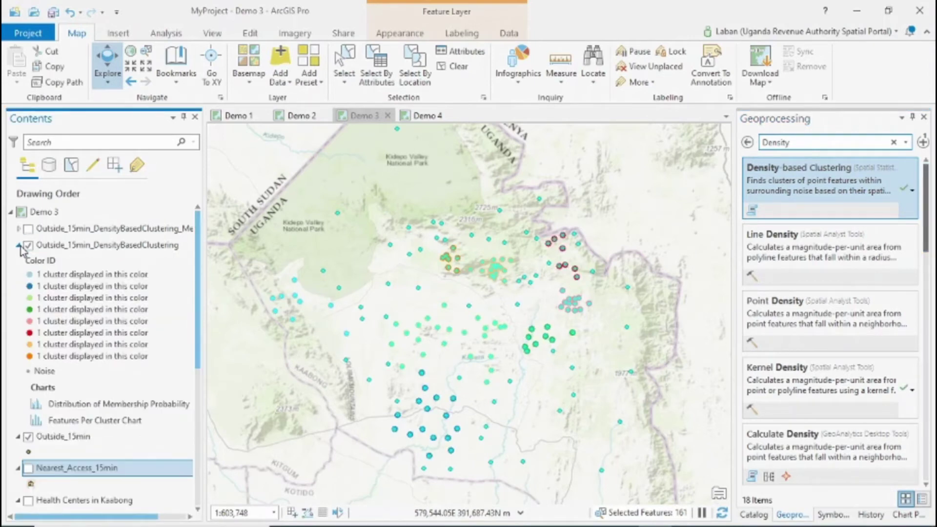
{"action": "left_click", "coordinate": [29, 438]}
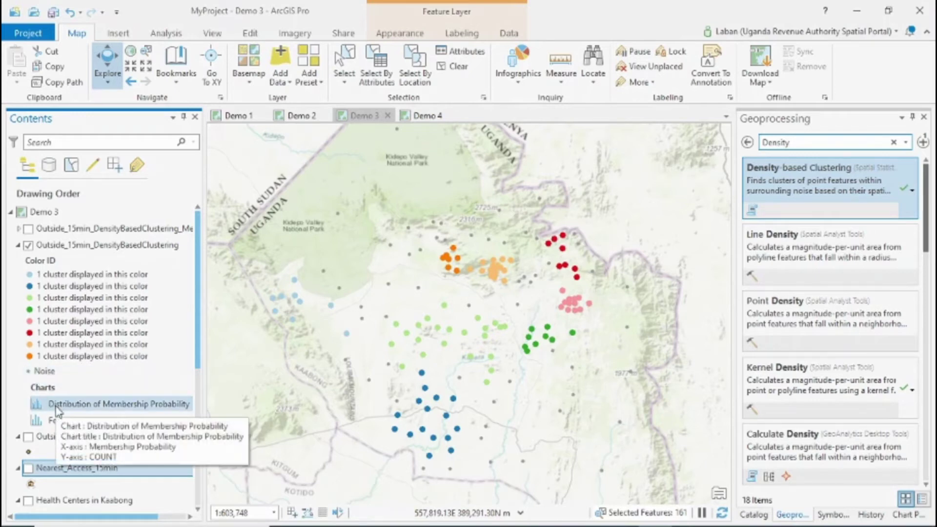
Open the clustering layer's Distribution of Membership Probability chart and examine the counts of its bars
{"action": "double_click", "coordinate": [92, 405]}
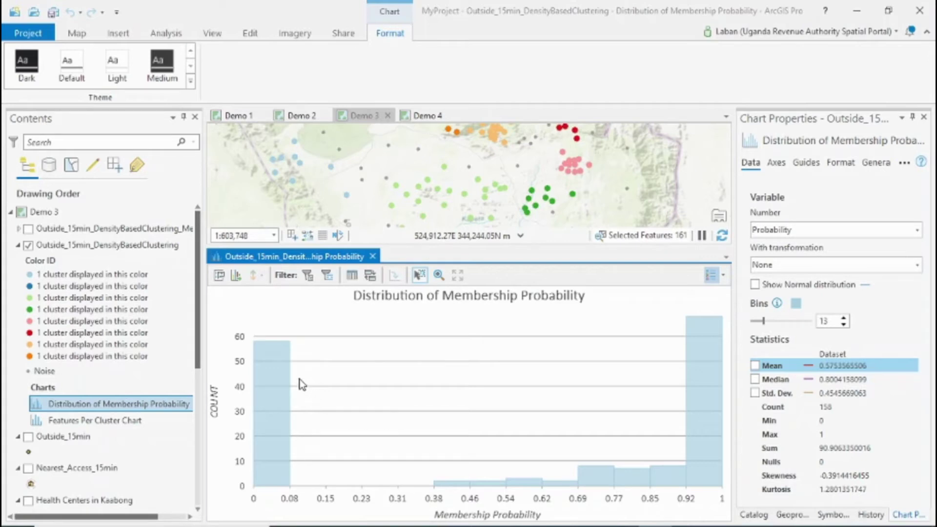
{"action": "mouse_move", "coordinate": [277, 363]}
{"action": "mouse_move", "coordinate": [640, 488]}
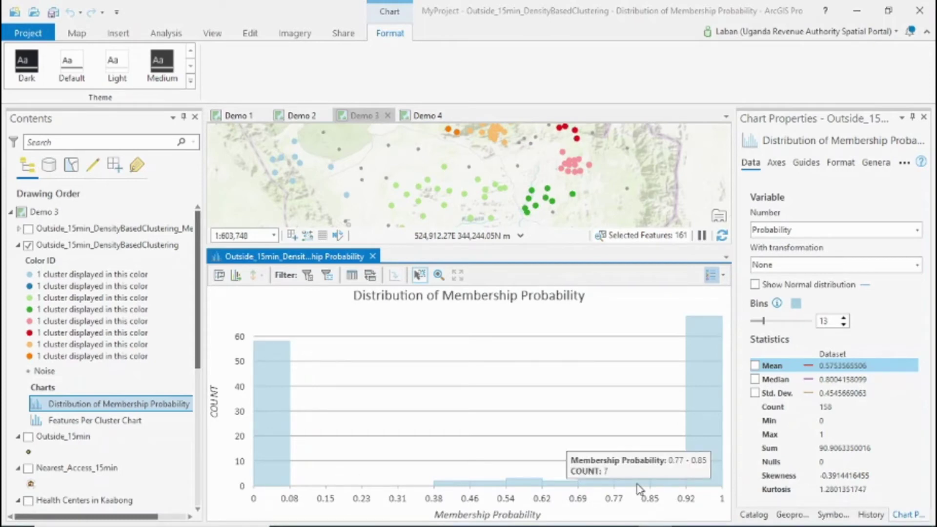
{"action": "mouse_move", "coordinate": [703, 409]}
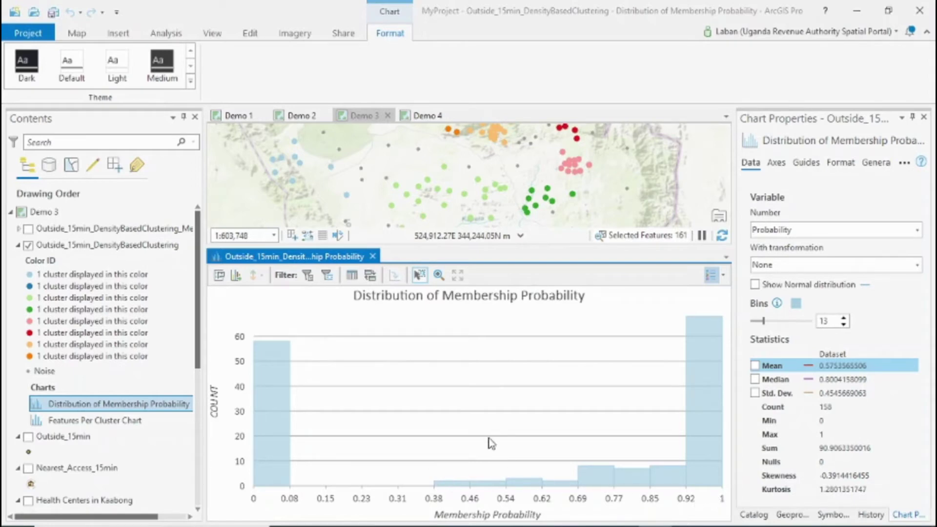
Examine the Features Per Cluster Chart of the clustering layer, and close both charts
{"action": "left_click", "coordinate": [134, 419]}
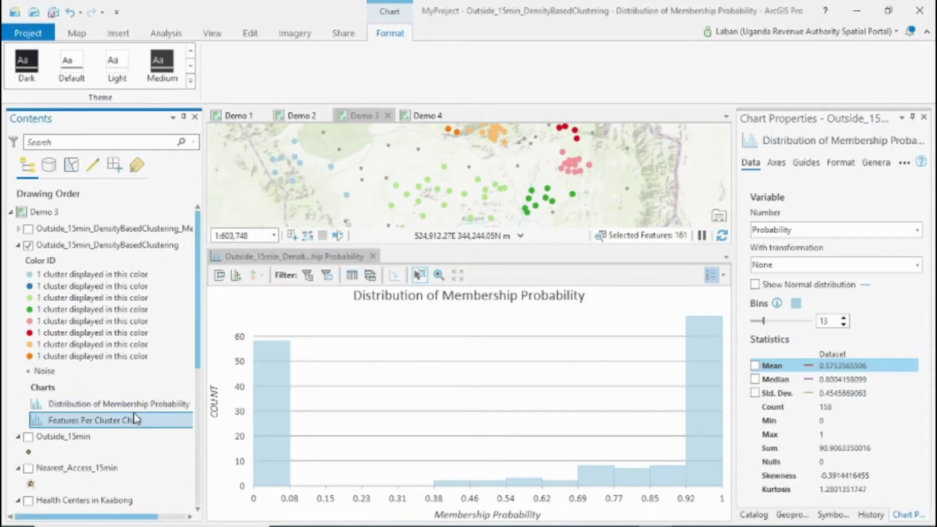
{"action": "double_click", "coordinate": [134, 419]}
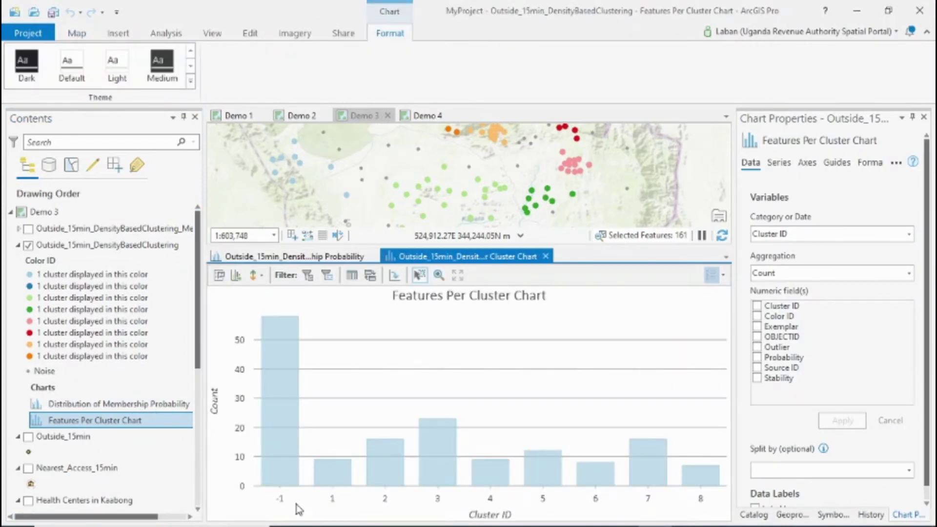
{"action": "mouse_move", "coordinate": [295, 496]}
{"action": "key", "text": "ctrl+F4"}
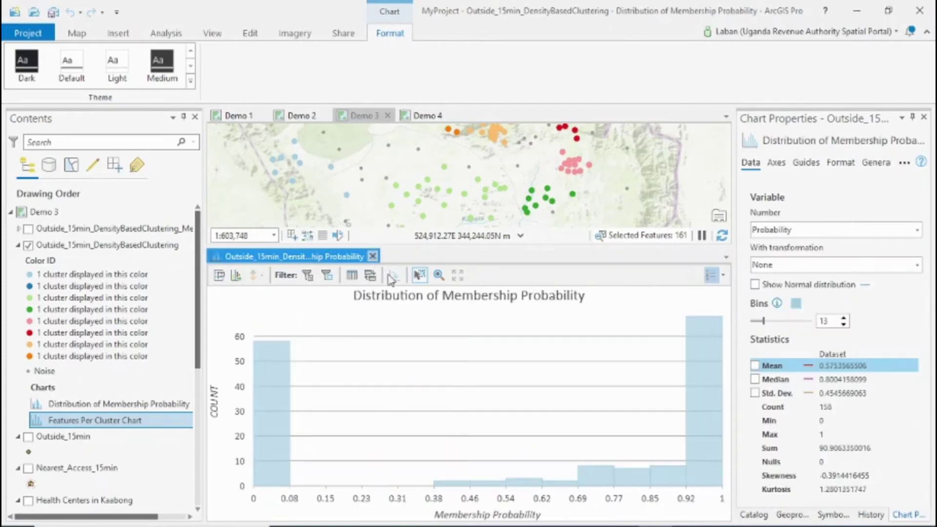
{"action": "left_click", "coordinate": [377, 256]}
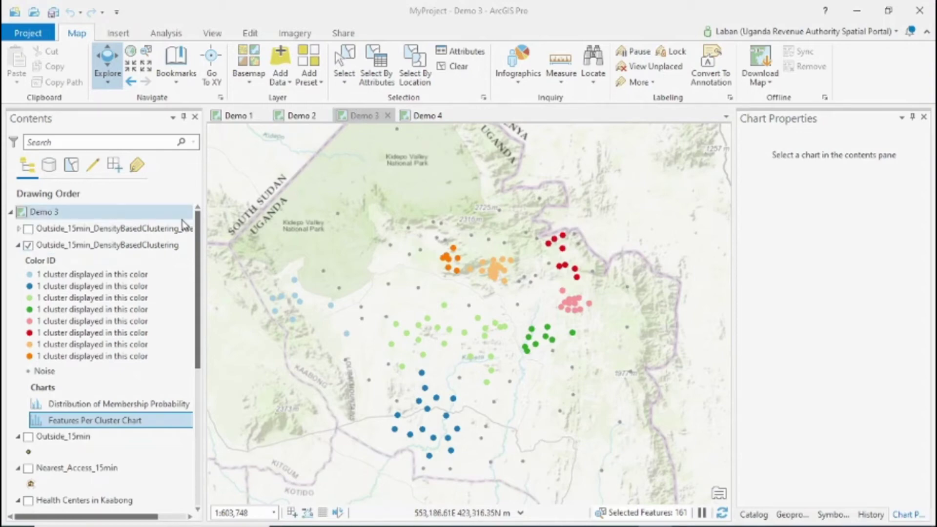
Select the Outside_15min_DensityBasedClustering features by attribute where Cluster ID is not equal to -1, and collapse the layer's legend
{"action": "left_click", "coordinate": [135, 248]}
{"action": "left_click", "coordinate": [376, 63]}
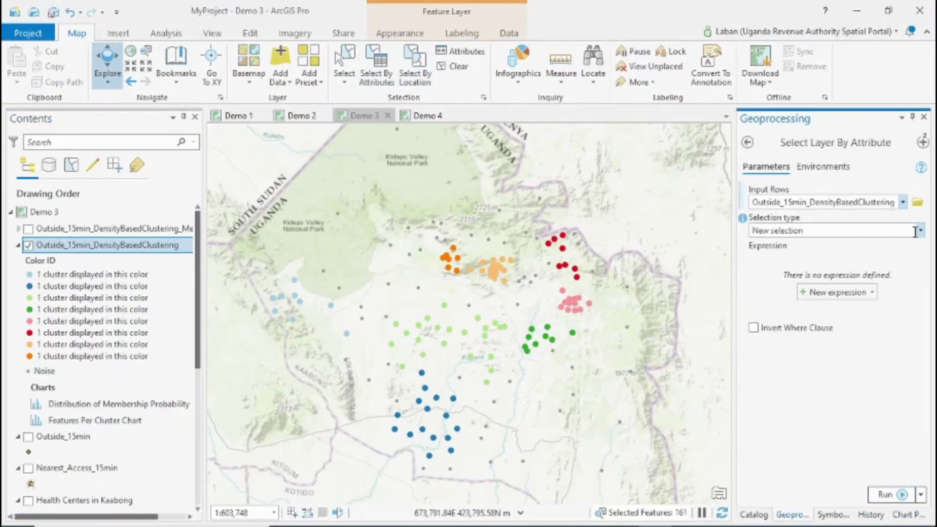
{"action": "left_click", "coordinate": [874, 293]}
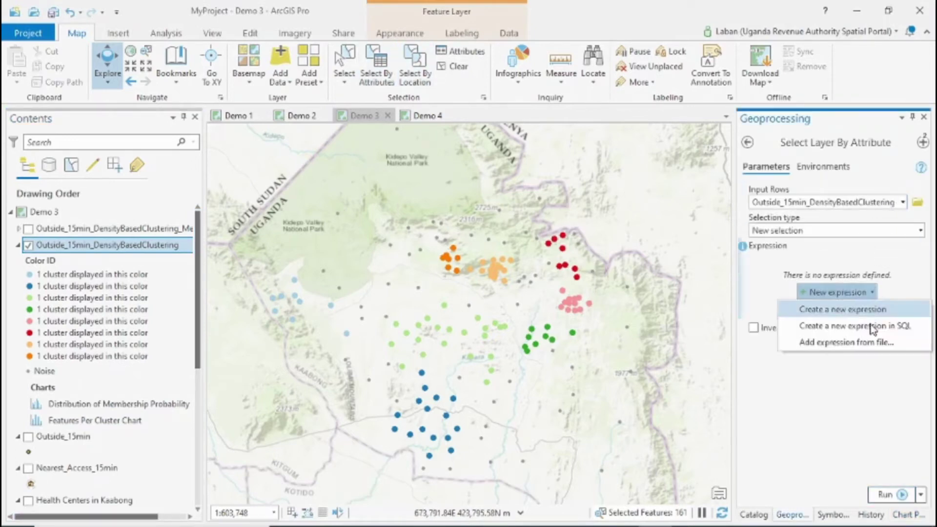
{"action": "left_click", "coordinate": [869, 313]}
{"action": "left_click", "coordinate": [826, 309]}
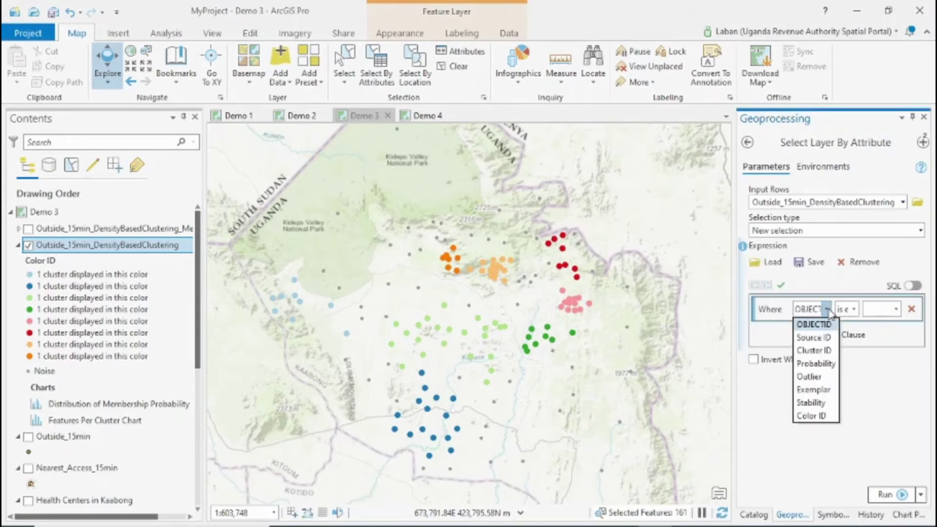
{"action": "left_click", "coordinate": [824, 352]}
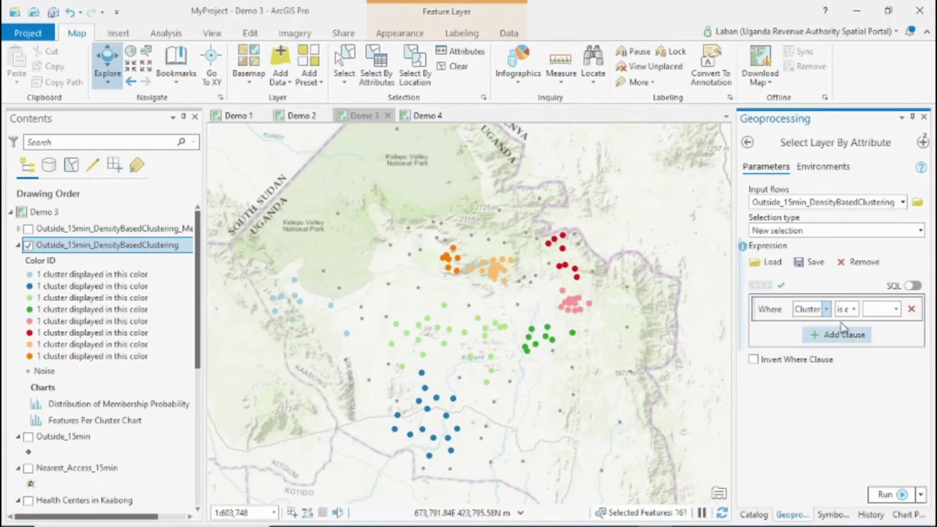
{"action": "left_click", "coordinate": [855, 316]}
{"action": "left_click", "coordinate": [849, 337]}
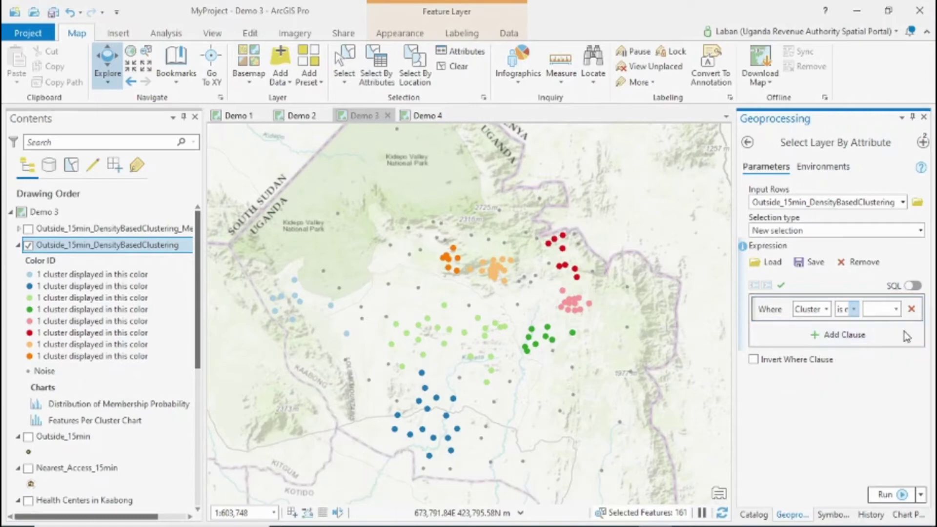
{"action": "left_click", "coordinate": [896, 309]}
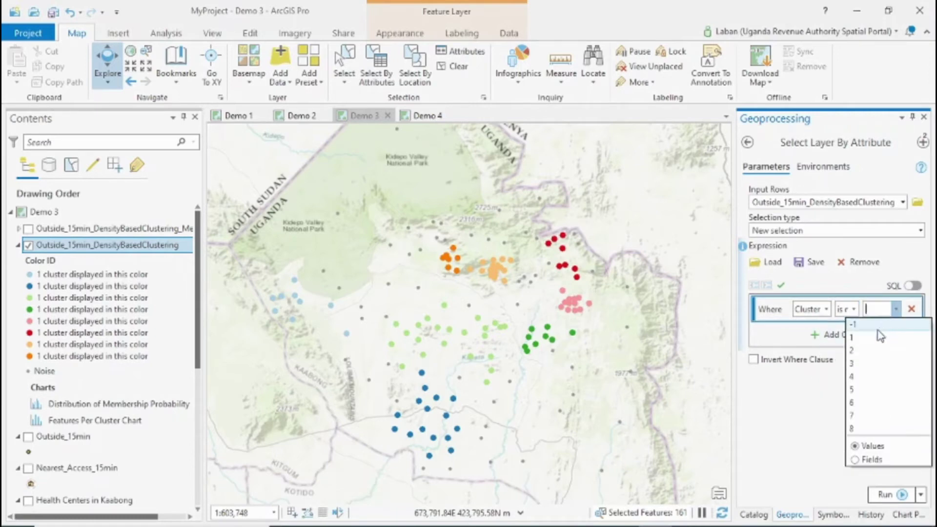
{"action": "left_click", "coordinate": [874, 325]}
{"action": "left_click", "coordinate": [885, 495]}
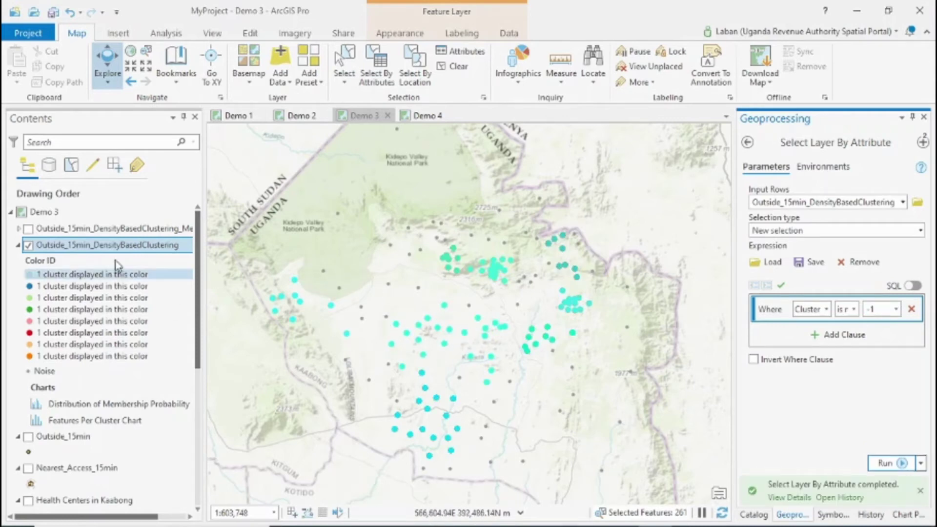
{"action": "left_click", "coordinate": [18, 247]}
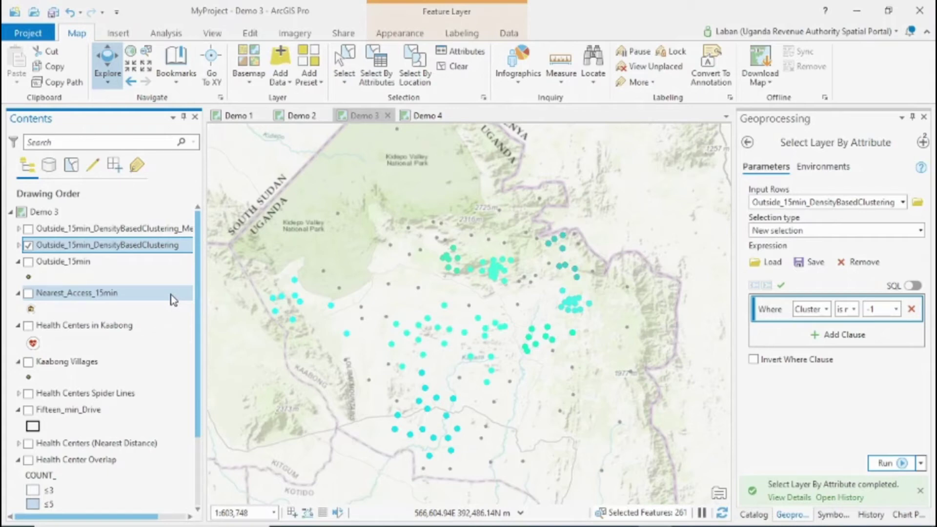
Expand the Outside_15min_DensityBasedClustering legend, and search for and open the Mean Center tool
{"action": "left_click", "coordinate": [44, 261]}
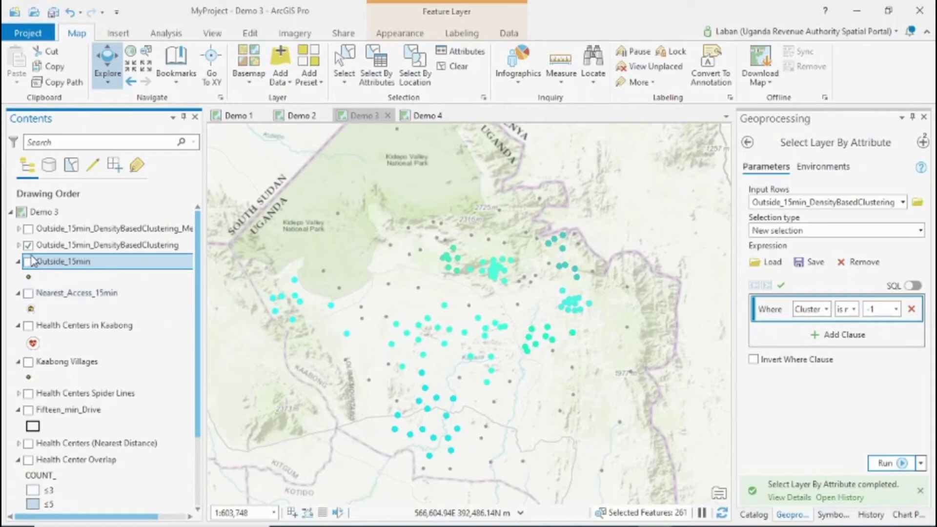
{"action": "left_click", "coordinate": [18, 246]}
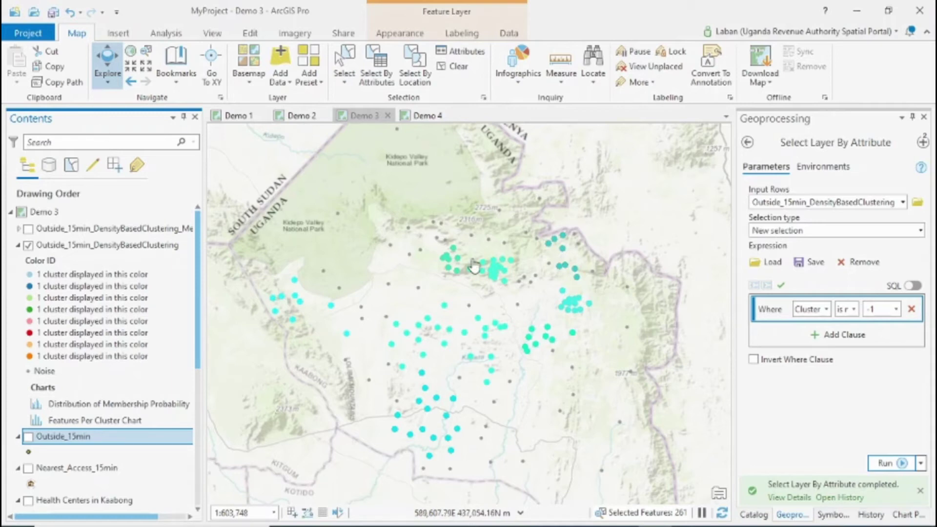
{"action": "left_click", "coordinate": [748, 143]}
{"action": "left_click", "coordinate": [894, 142]}
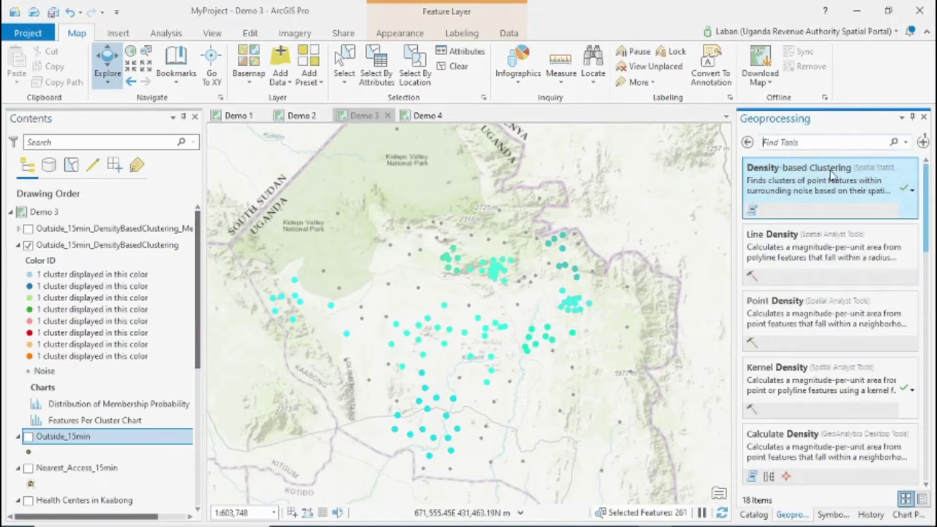
{"action": "type", "text": "Mea"}
{"action": "type", "text": "n Center"}
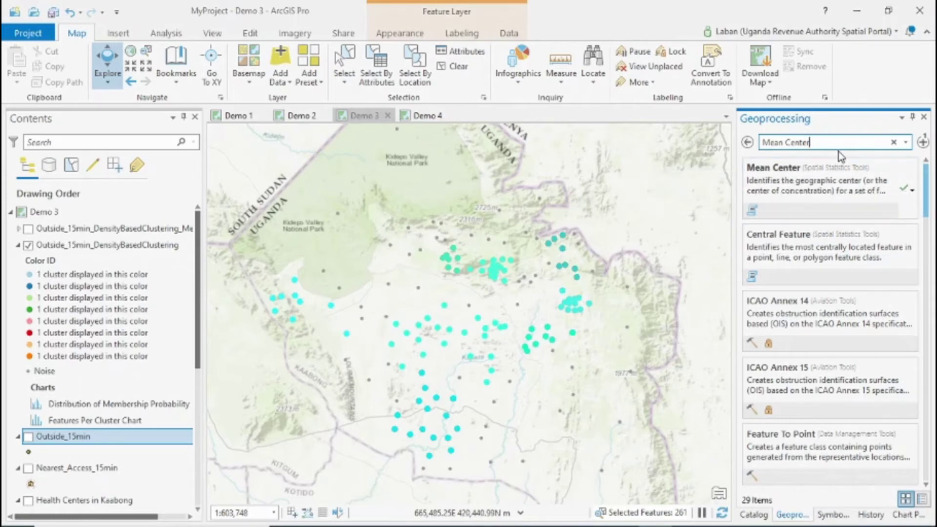
{"action": "left_click", "coordinate": [784, 173]}
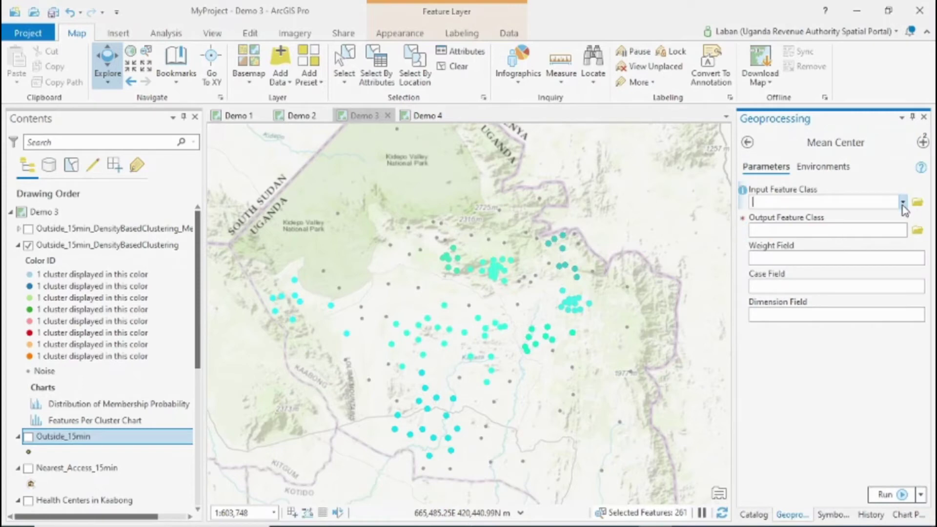
Set Mean Center's input to Outside_15min_DensityBasedClustering with Cluster ID as the case field, and return to the tool search
{"action": "left_click", "coordinate": [904, 204]}
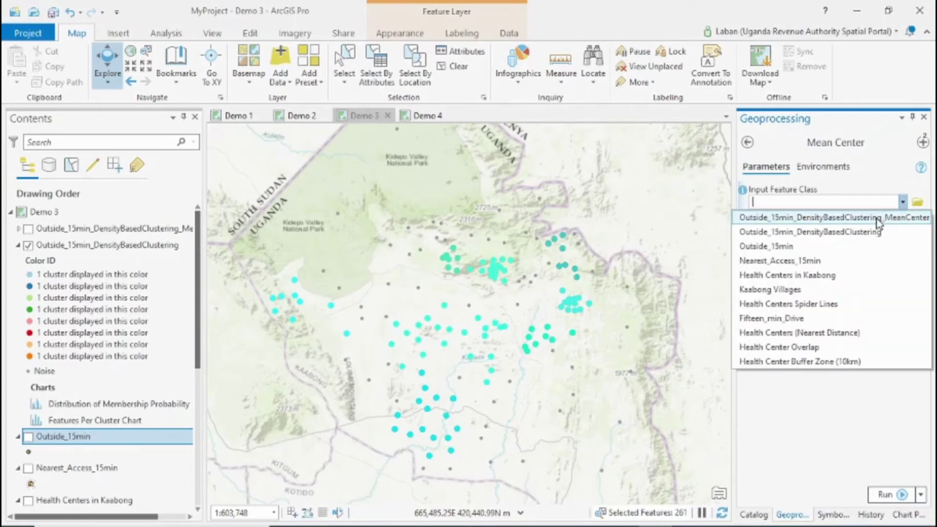
{"action": "left_click", "coordinate": [877, 231]}
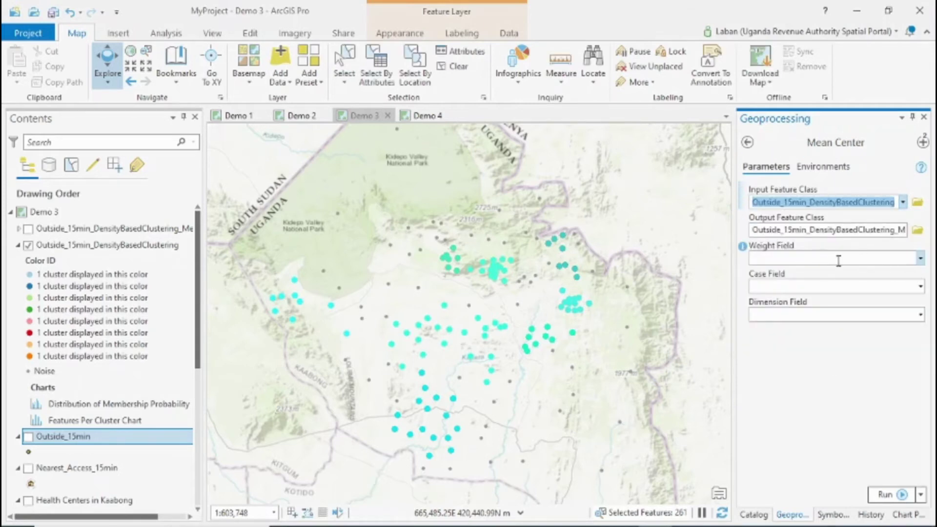
{"action": "left_click", "coordinate": [922, 290]}
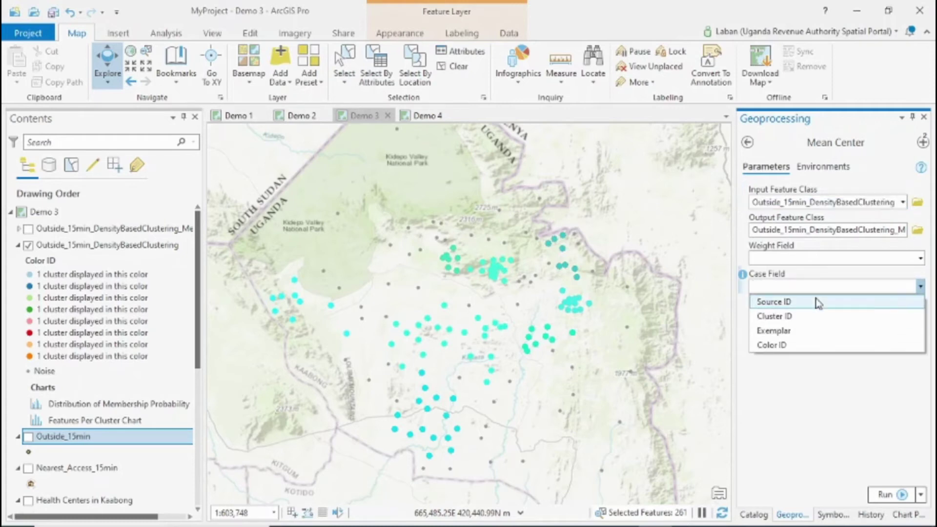
{"action": "left_click", "coordinate": [810, 318]}
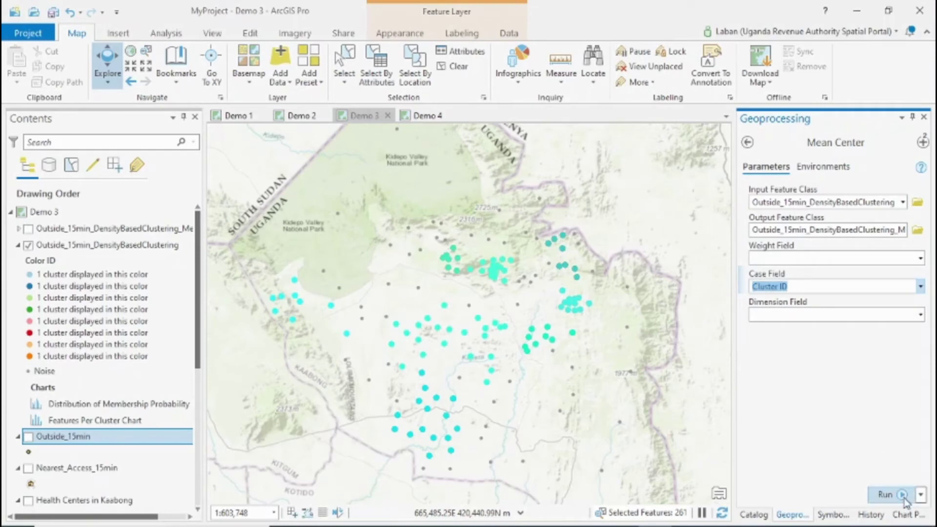
{"action": "left_click", "coordinate": [748, 143]}
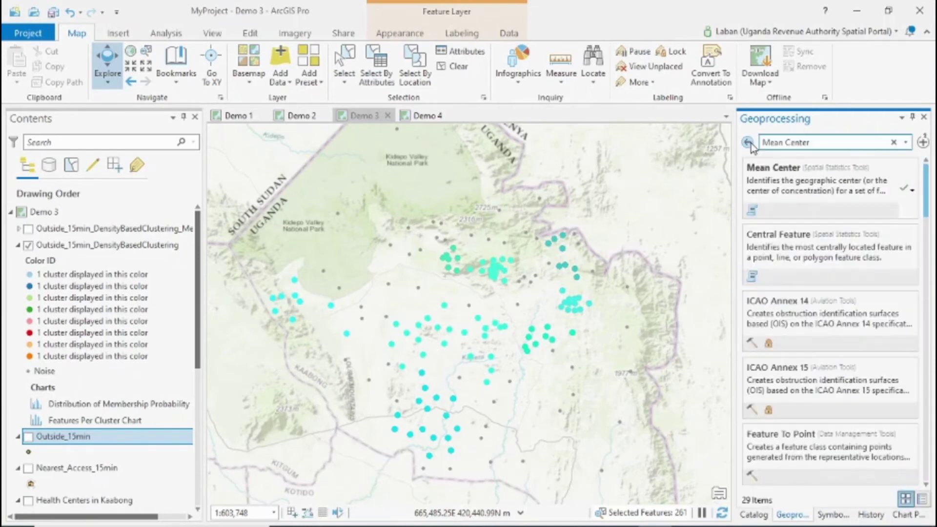
Show the existing mean center layer together with the clustering layer, collapse the clustering legend, and clear the selection
{"action": "left_click", "coordinate": [29, 245]}
{"action": "left_click", "coordinate": [18, 245]}
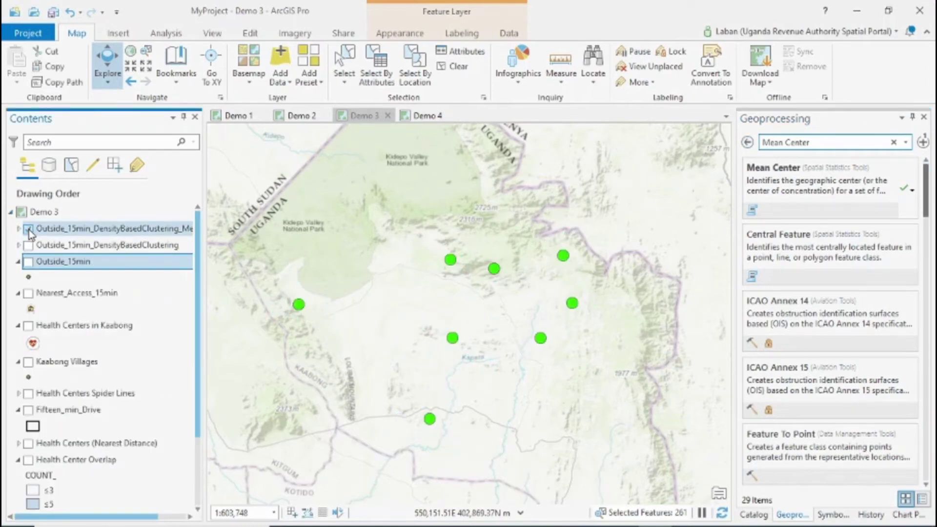
{"action": "left_click", "coordinate": [28, 245]}
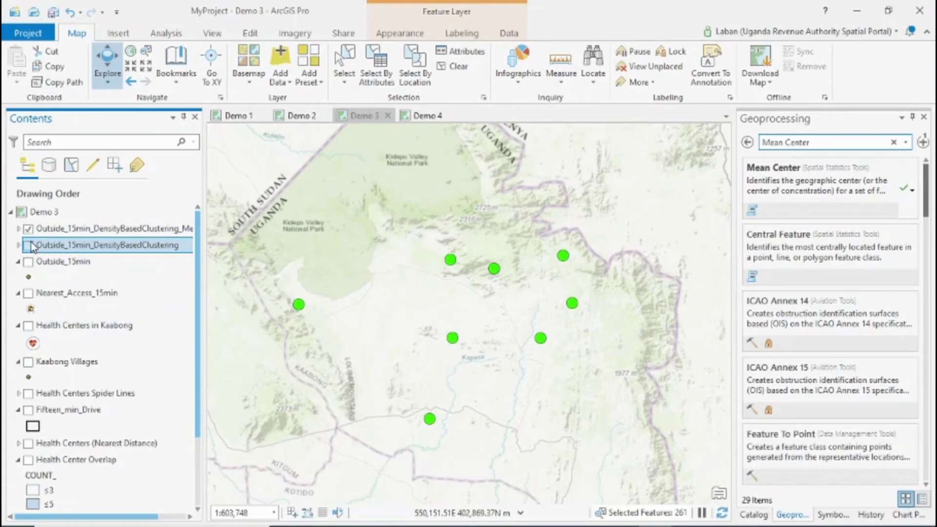
{"action": "left_click", "coordinate": [28, 246]}
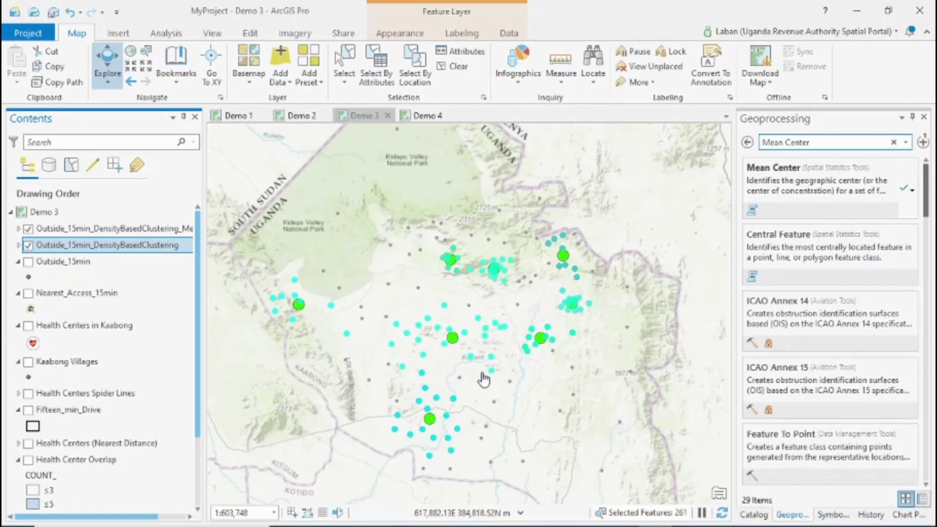
{"action": "left_click", "coordinate": [453, 67]}
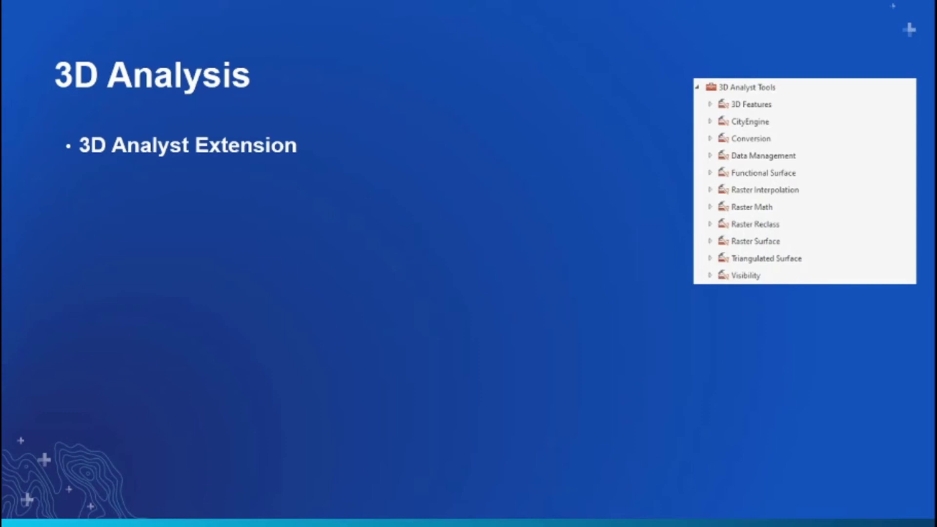
{"action": "key", "text": "Right"}
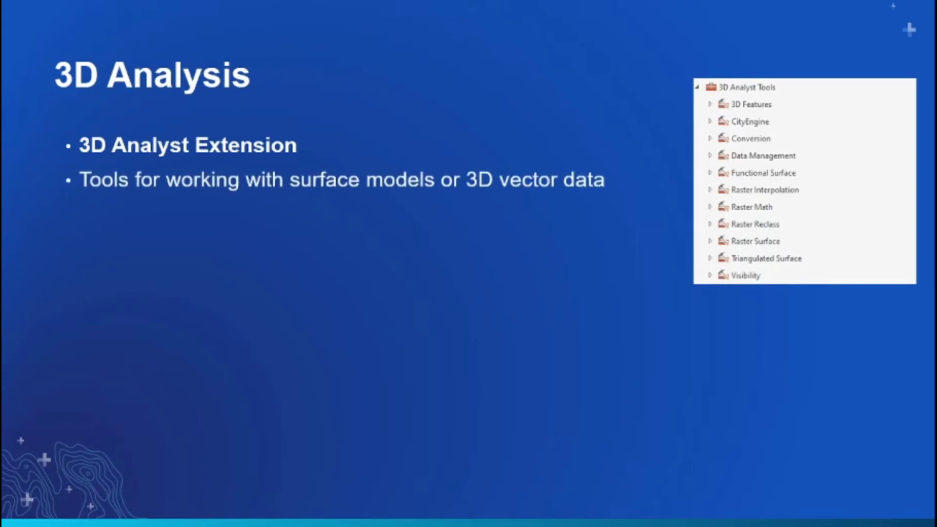
{"action": "key", "text": "Right"}
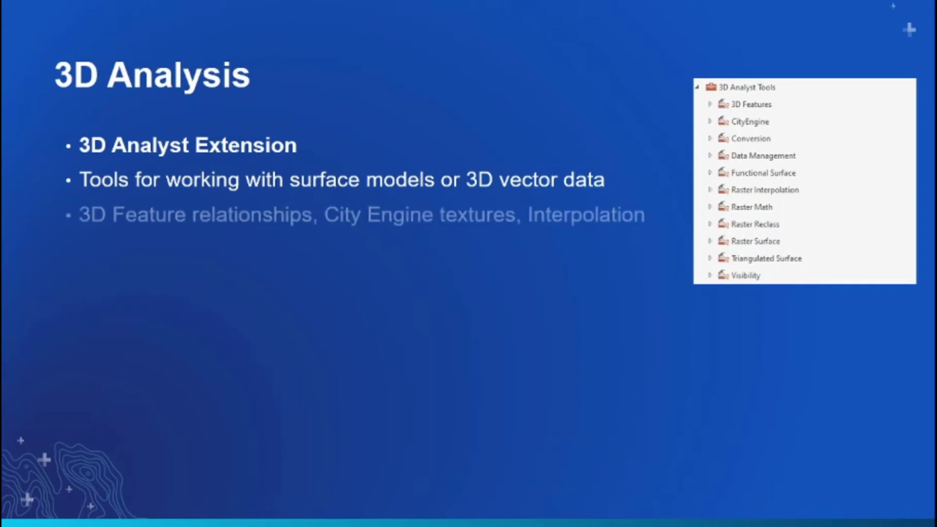
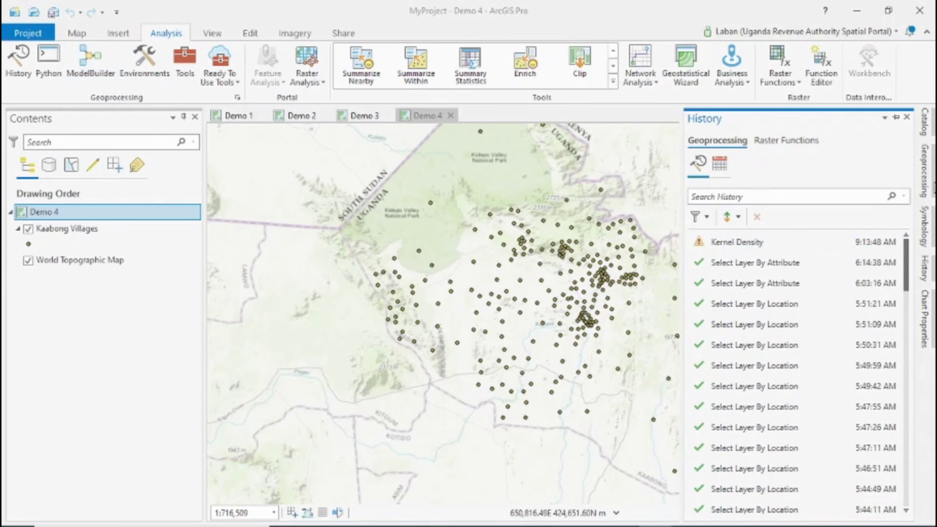
Locate the favorite Buffer tool in the Proximity toolset, look at its parameters, and return to the favorite tools
{"action": "left_click", "coordinate": [927, 171]}
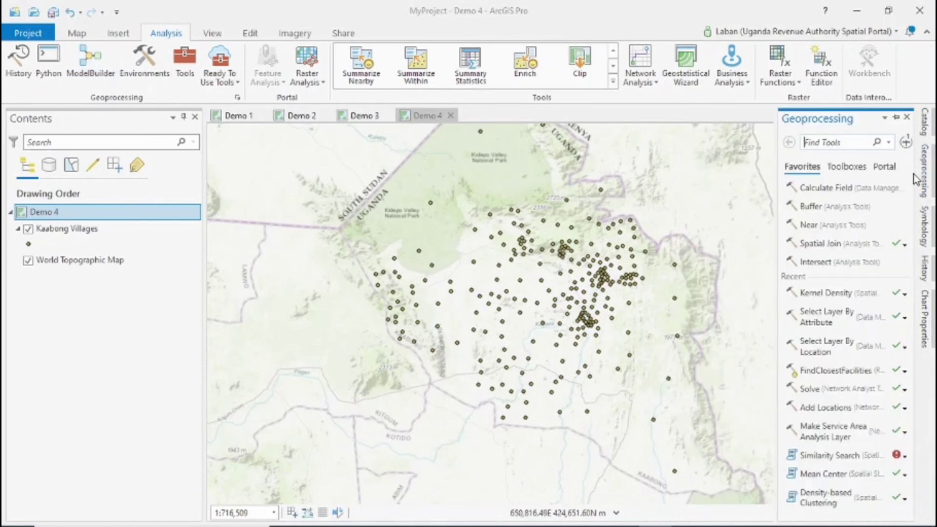
{"action": "left_click_drag", "start_coordinate": [776, 239], "coordinate": [635, 238]}
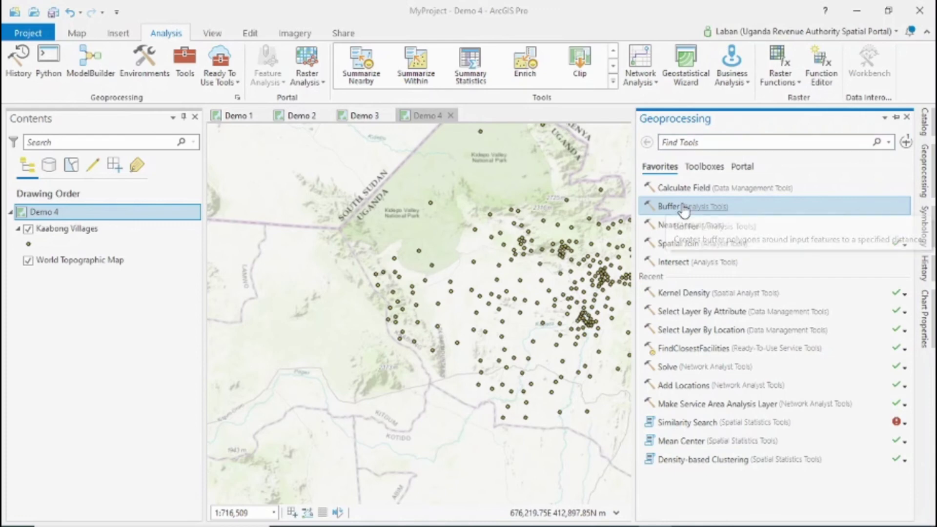
{"action": "left_click", "coordinate": [682, 209]}
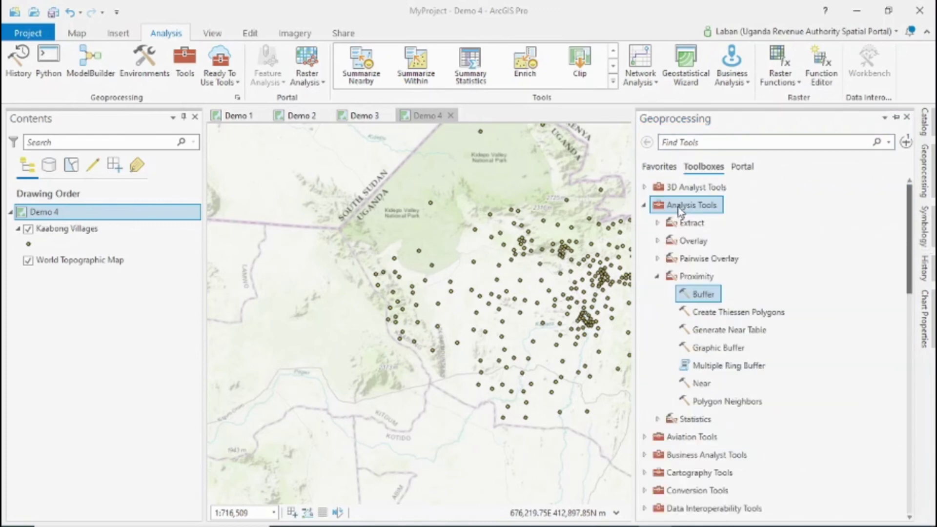
{"action": "left_click", "coordinate": [702, 295]}
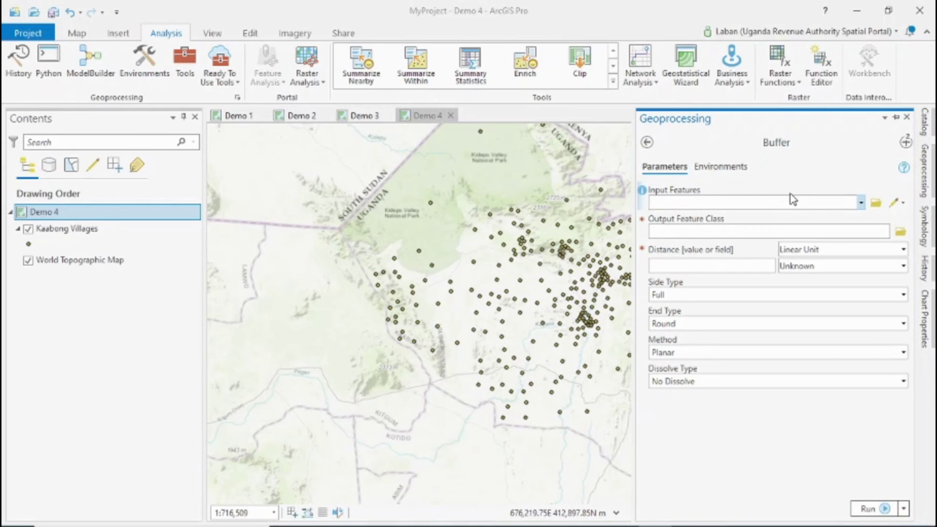
{"action": "left_click", "coordinate": [647, 142]}
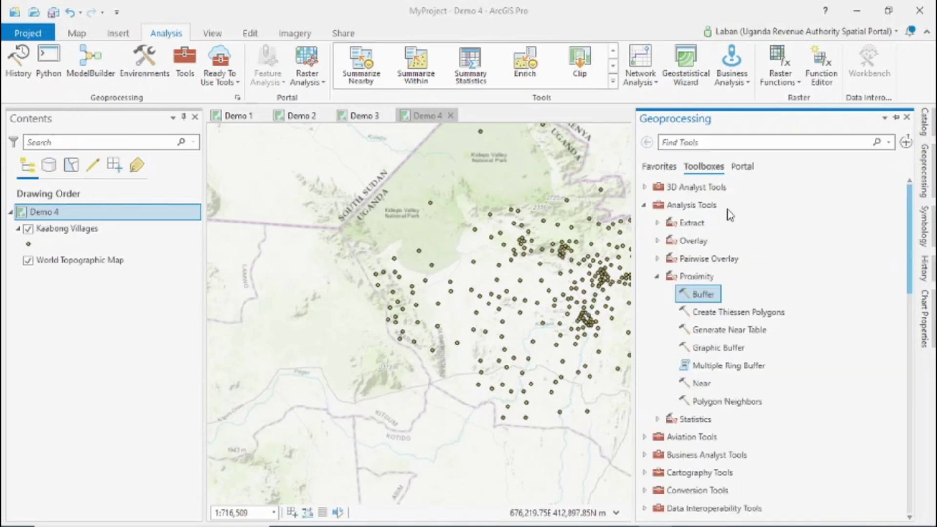
{"action": "left_click", "coordinate": [661, 167]}
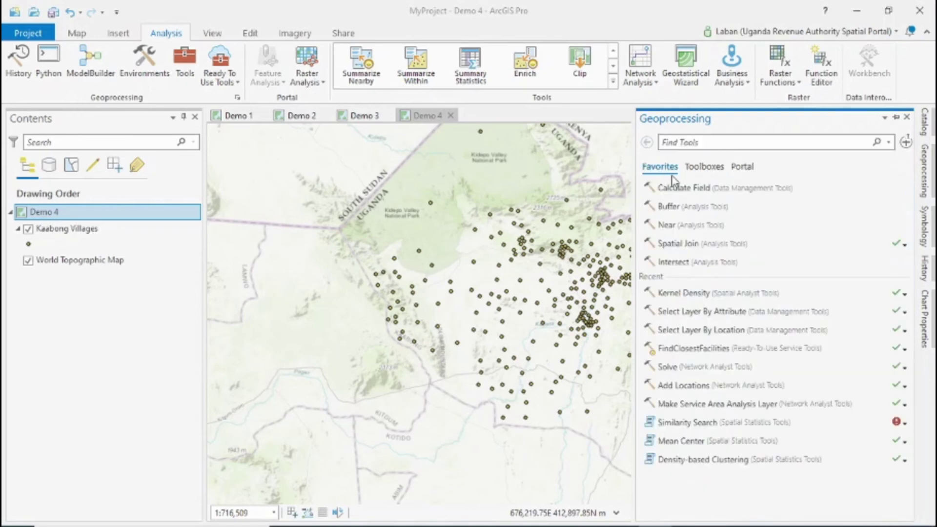
Try a temporary Batch Buffer on Input Features with Kaabong Villages entered three times as batch input, and leave the tool
{"action": "right_click", "coordinate": [666, 212]}
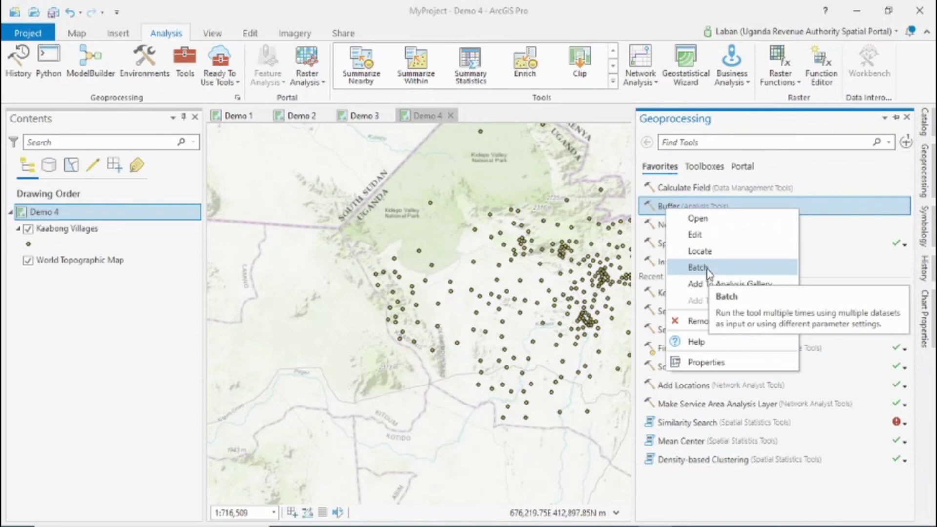
{"action": "left_click", "coordinate": [708, 270]}
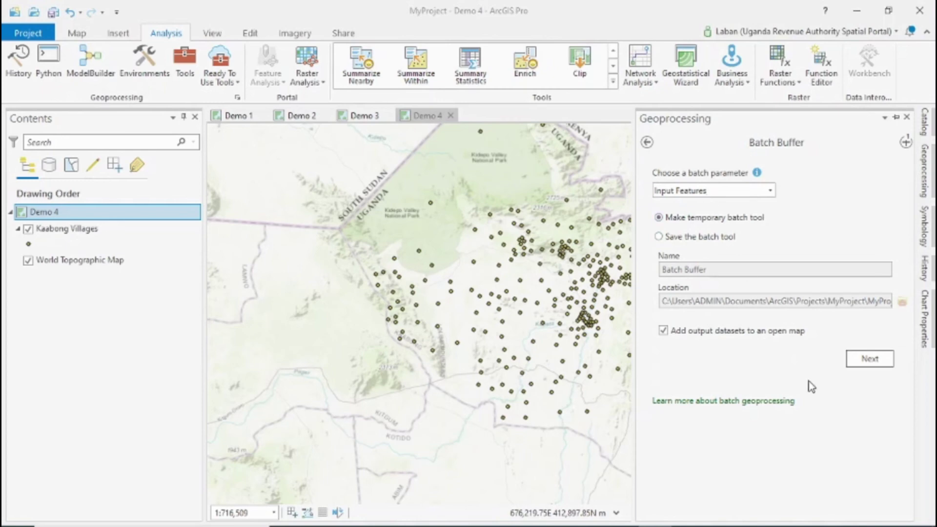
{"action": "left_click", "coordinate": [863, 361]}
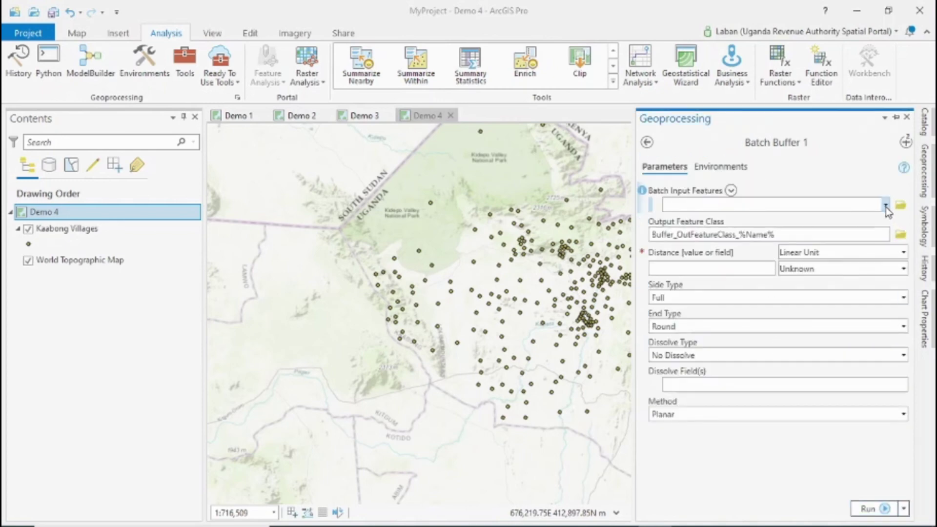
{"action": "left_click", "coordinate": [886, 205]}
{"action": "left_click", "coordinate": [792, 232]}
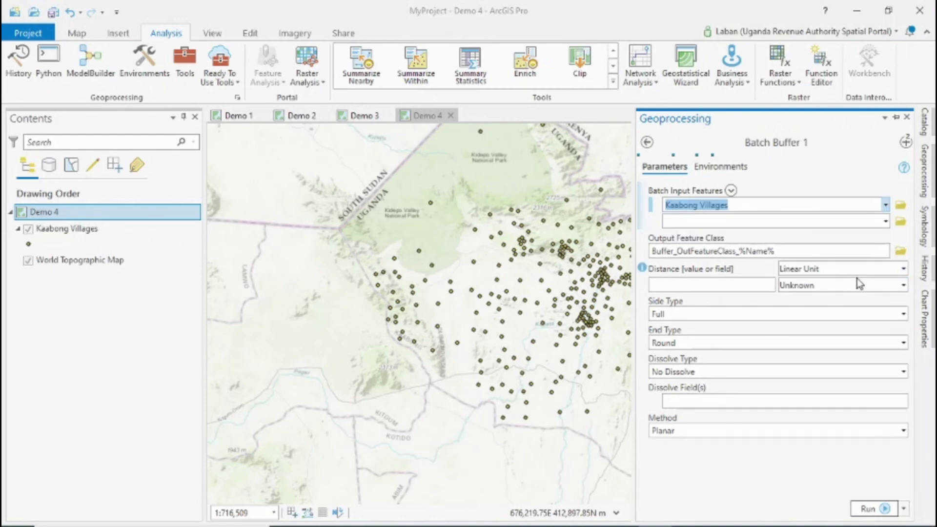
{"action": "left_click", "coordinate": [886, 221]}
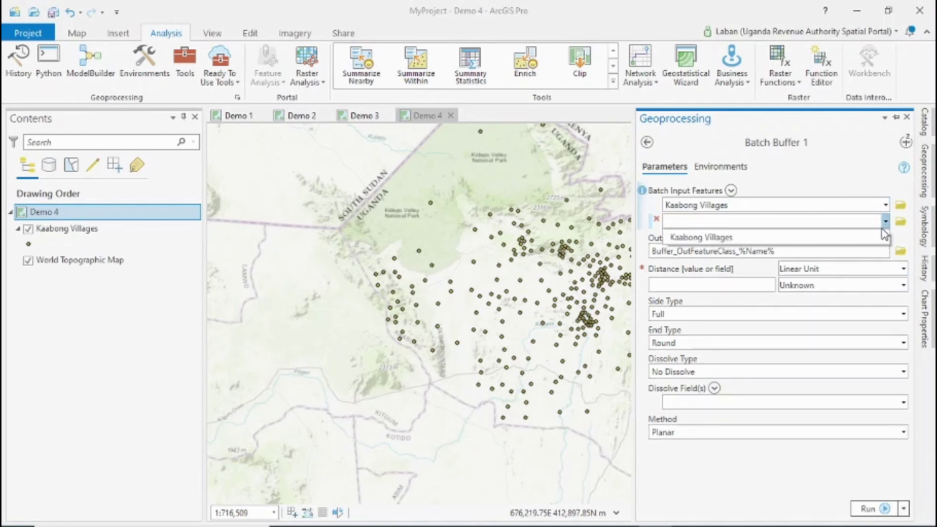
{"action": "left_click", "coordinate": [884, 238]}
{"action": "left_click", "coordinate": [886, 238]}
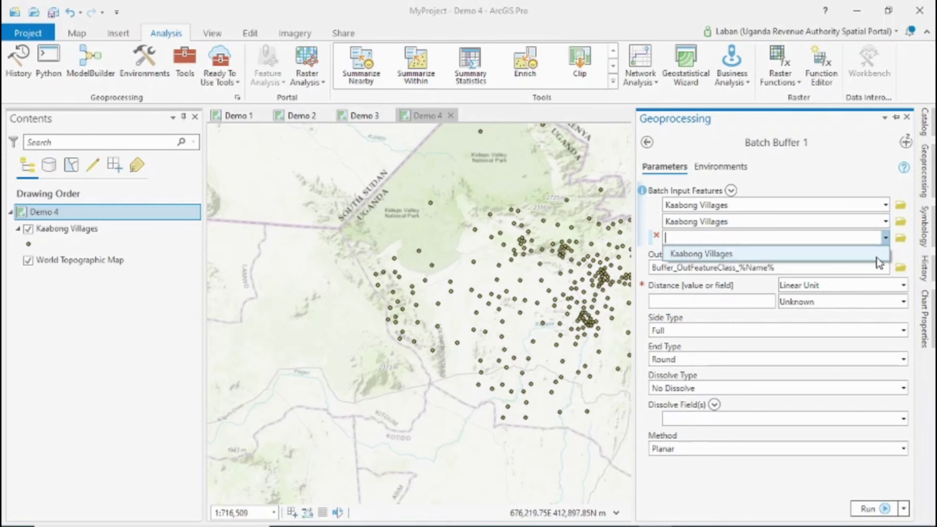
{"action": "left_click", "coordinate": [876, 255]}
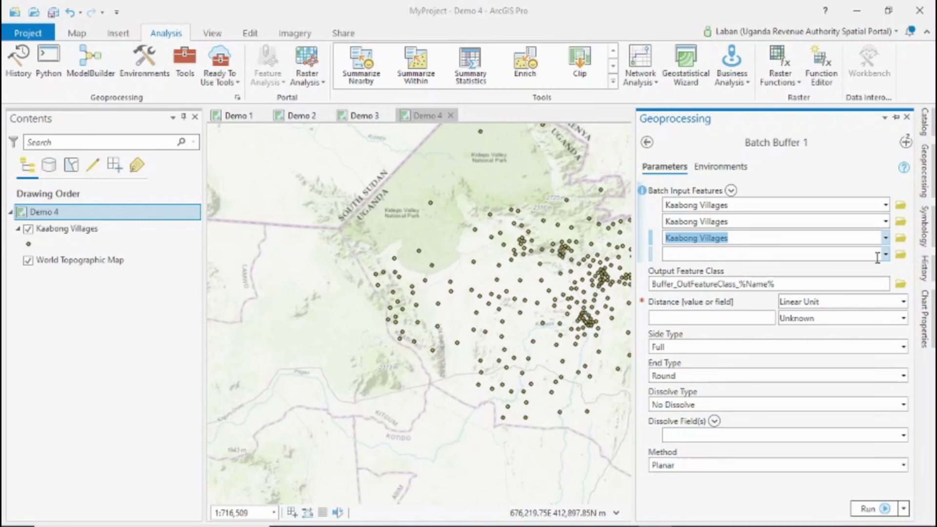
{"action": "left_click", "coordinate": [646, 142]}
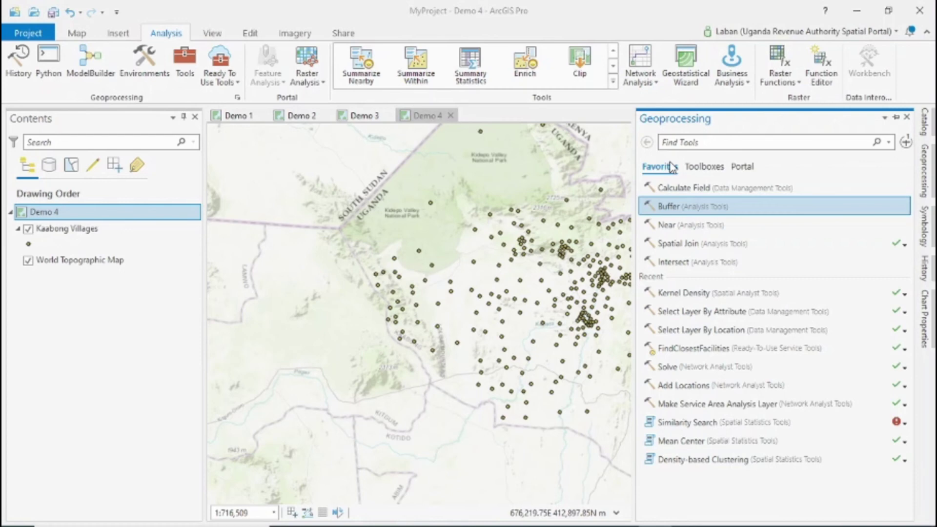
Set up the Buffer tool with Kaabong Villages as the input features and a linear unit as the distance type
{"action": "left_click", "coordinate": [676, 207]}
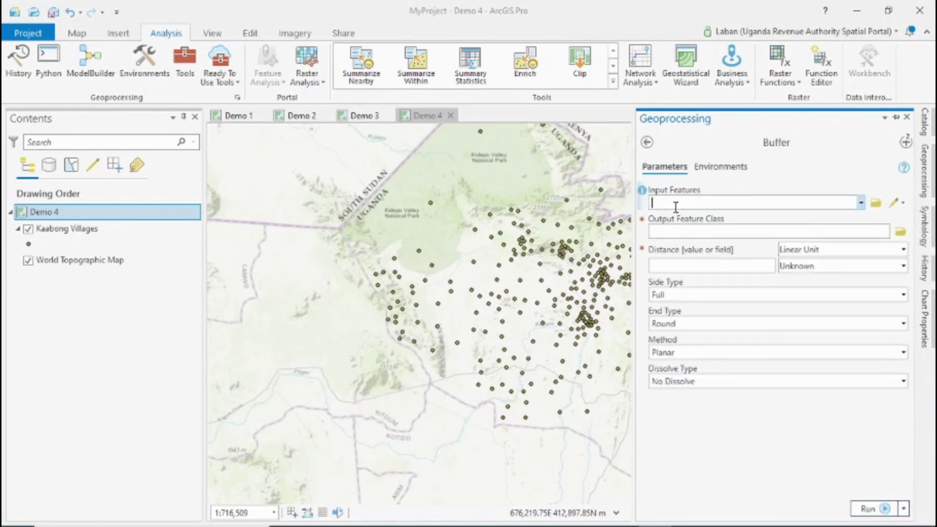
{"action": "left_click", "coordinate": [860, 202]}
{"action": "left_click", "coordinate": [737, 225]}
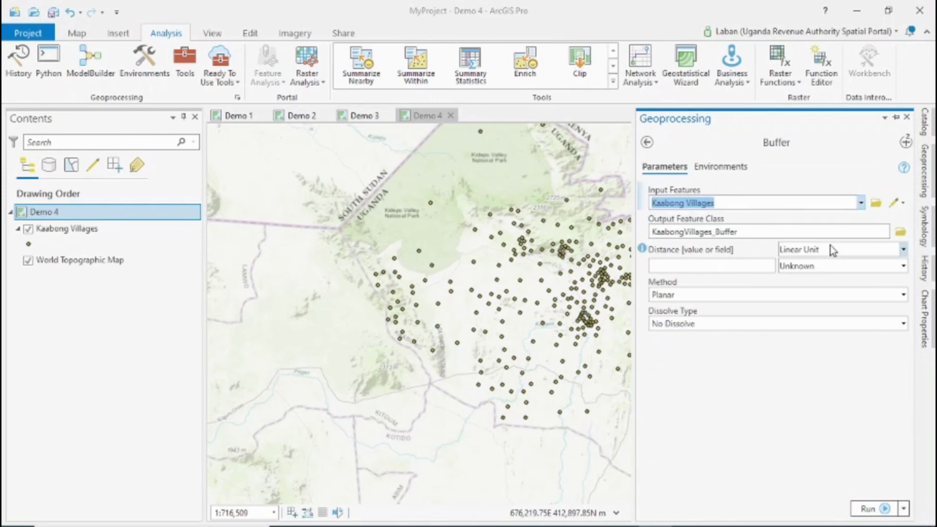
{"action": "left_click", "coordinate": [903, 250]}
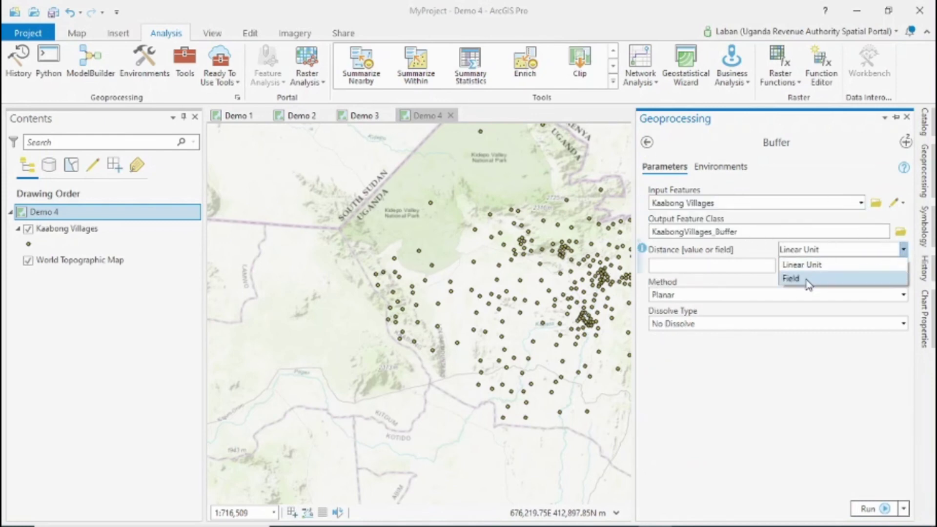
{"action": "left_click", "coordinate": [811, 266]}
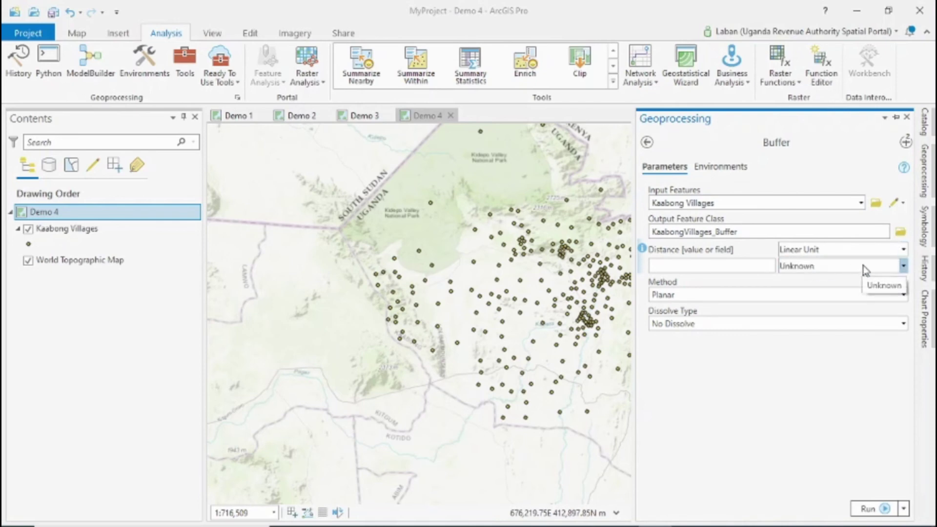
Set the buffer distance to 5 kilometers and the method to Geodesic (shape preserving)
{"action": "left_click", "coordinate": [903, 266]}
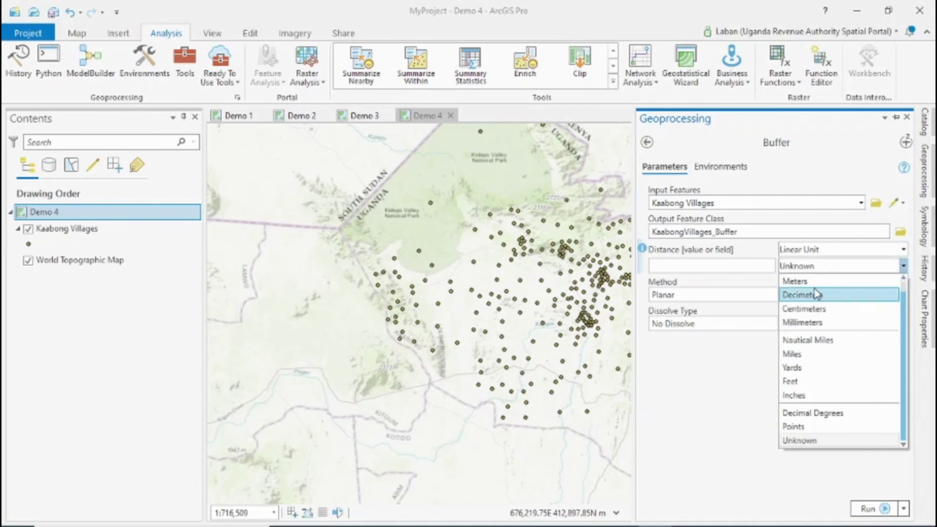
{"action": "left_click", "coordinate": [903, 302]}
{"action": "left_click", "coordinate": [904, 266]}
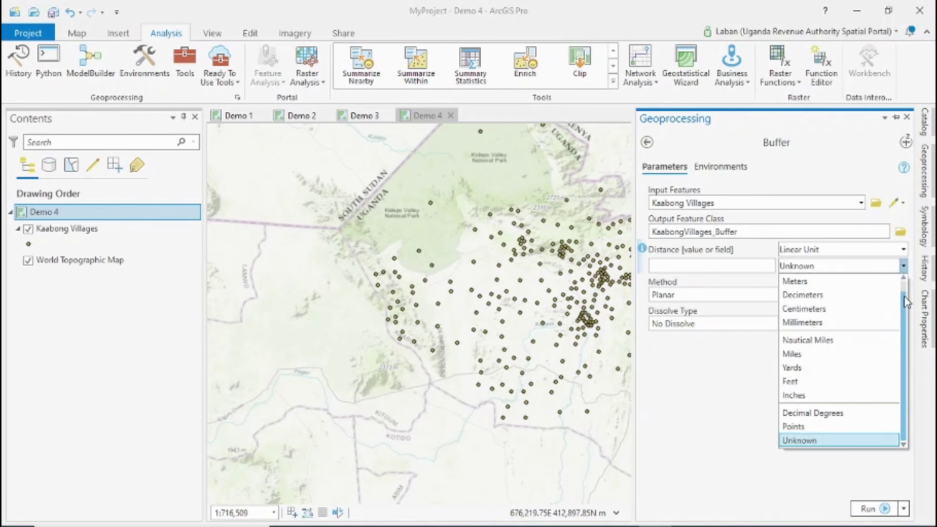
{"action": "scroll", "coordinate": [906, 292], "scroll_direction": "up", "scroll_amount": 1}
{"action": "left_click", "coordinate": [862, 283]}
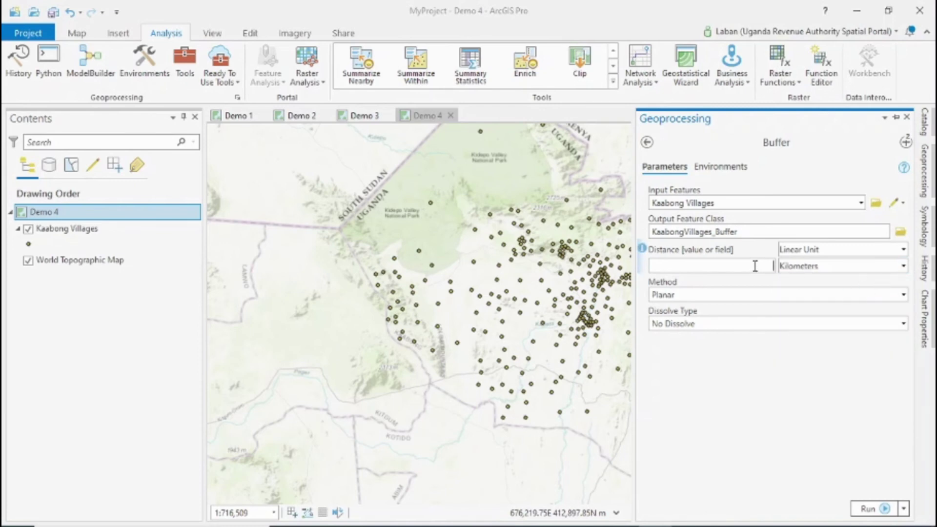
{"action": "left_click", "coordinate": [755, 266]}
{"action": "type", "text": "5"}
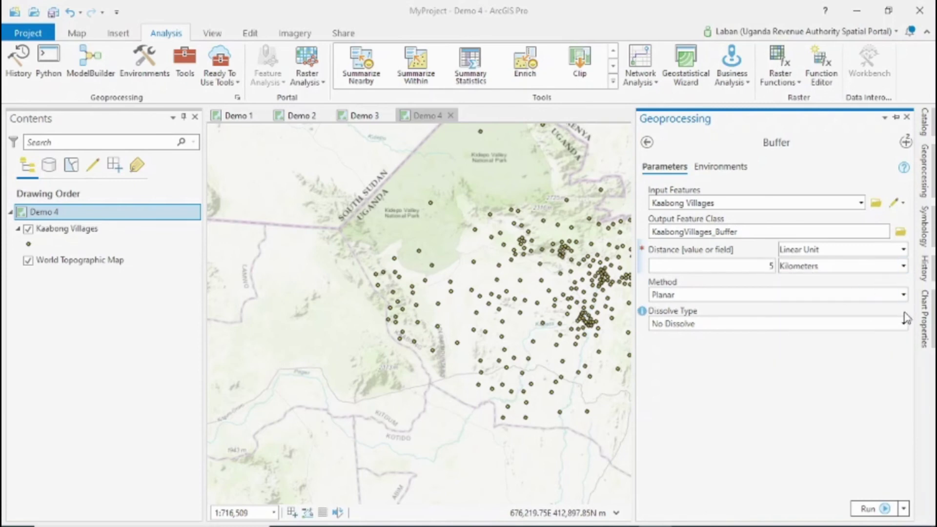
{"action": "left_click", "coordinate": [904, 295]}
{"action": "left_click", "coordinate": [735, 305]}
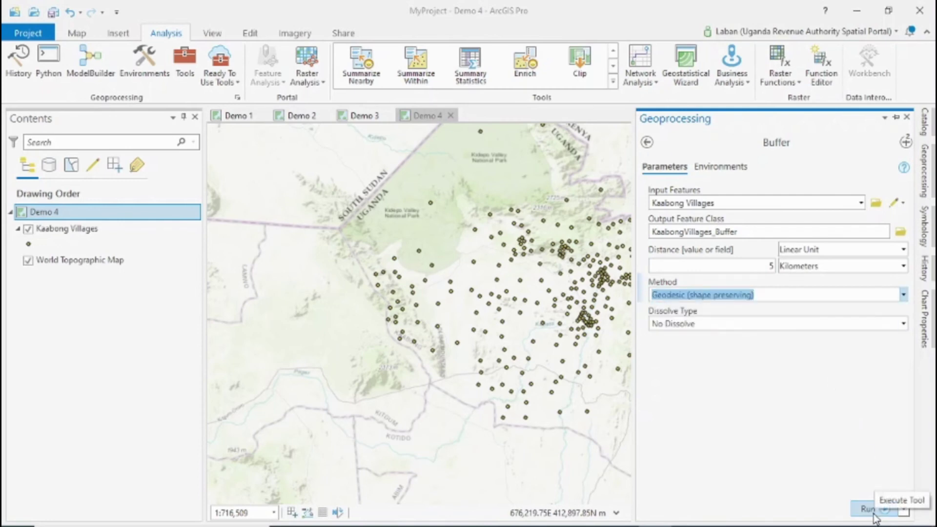
Look at the scheduling options for running Buffer, dismiss them without scheduling, and return to the favorite tools
{"action": "left_click", "coordinate": [904, 510]}
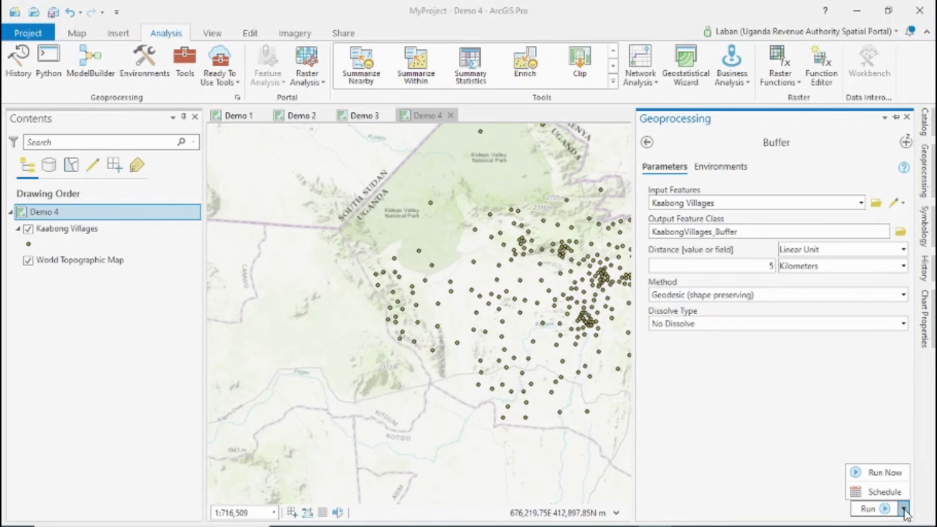
{"action": "left_click", "coordinate": [885, 492]}
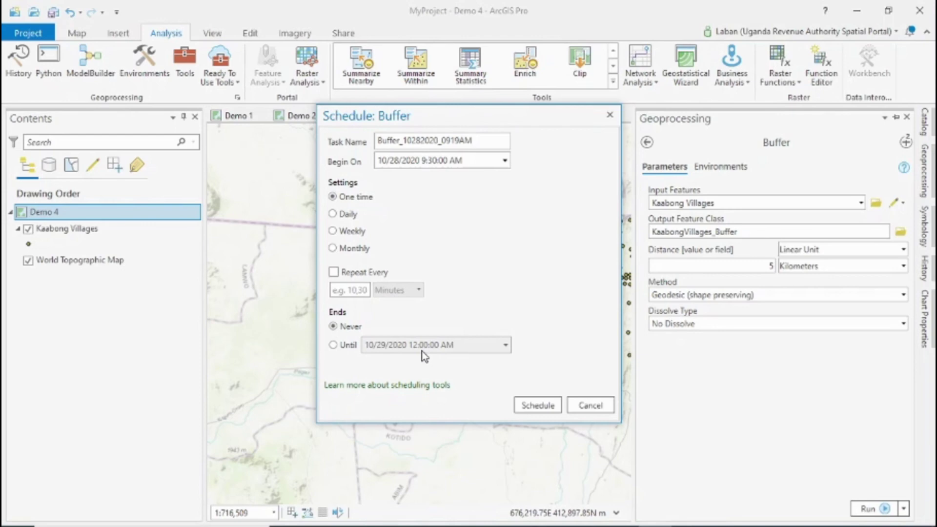
{"action": "left_click", "coordinate": [610, 115]}
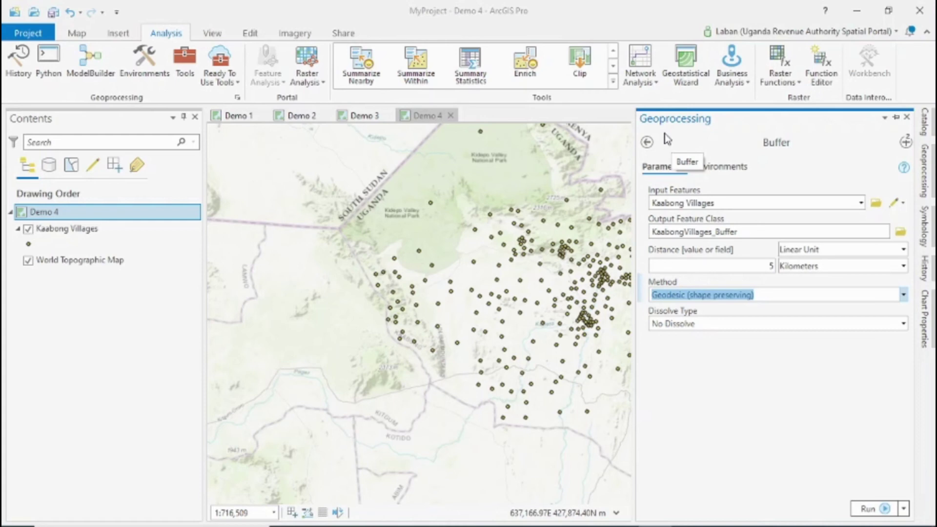
{"action": "left_click", "coordinate": [648, 142]}
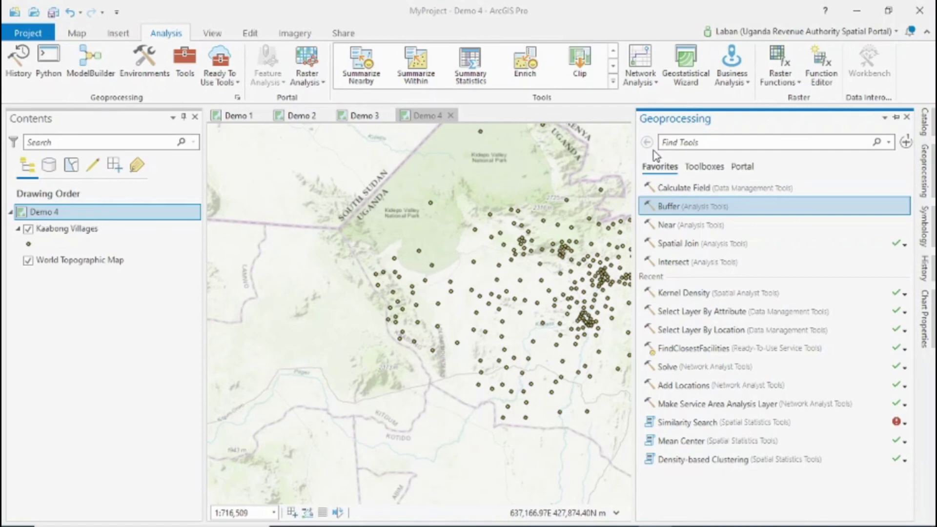
Create a new notebook named newsample in the MyProject folder
{"action": "left_click", "coordinate": [126, 35]}
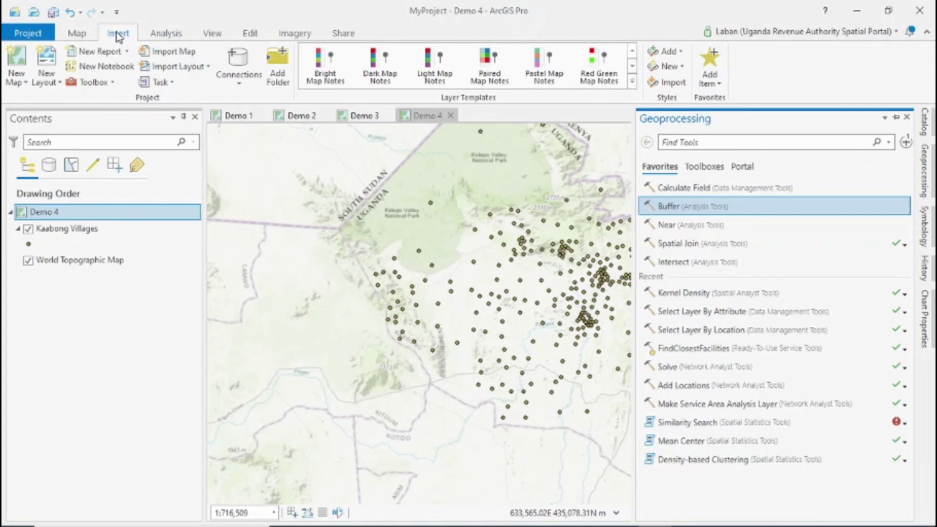
{"action": "left_click", "coordinate": [94, 70]}
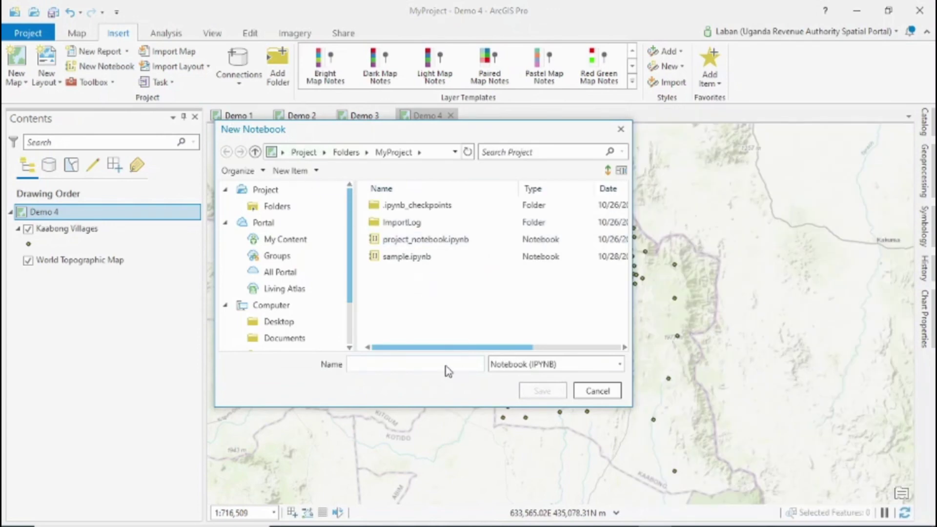
{"action": "type", "text": "new"}
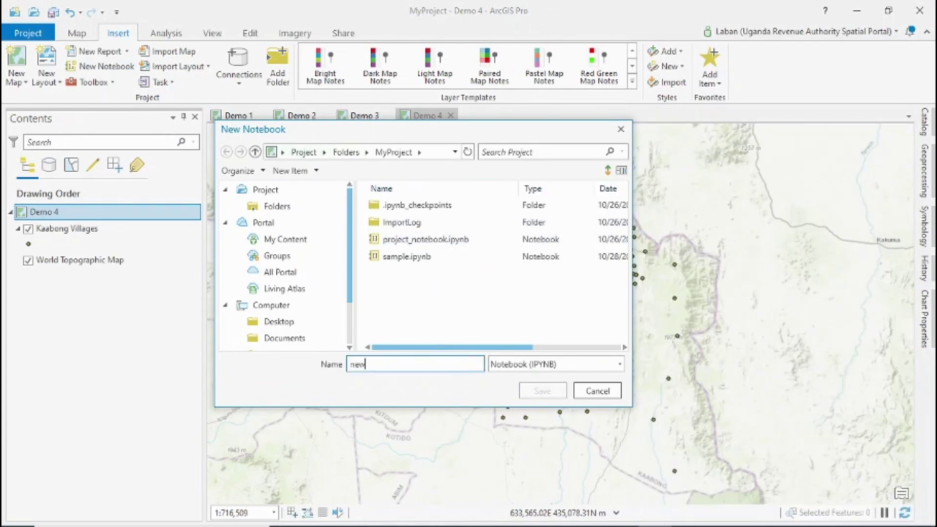
{"action": "type", "text": "sample"}
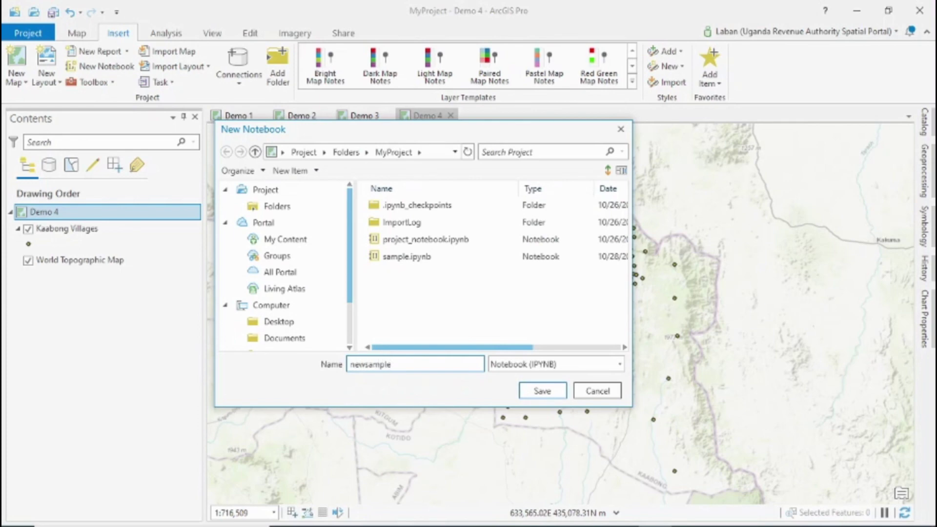
{"action": "left_click", "coordinate": [549, 393]}
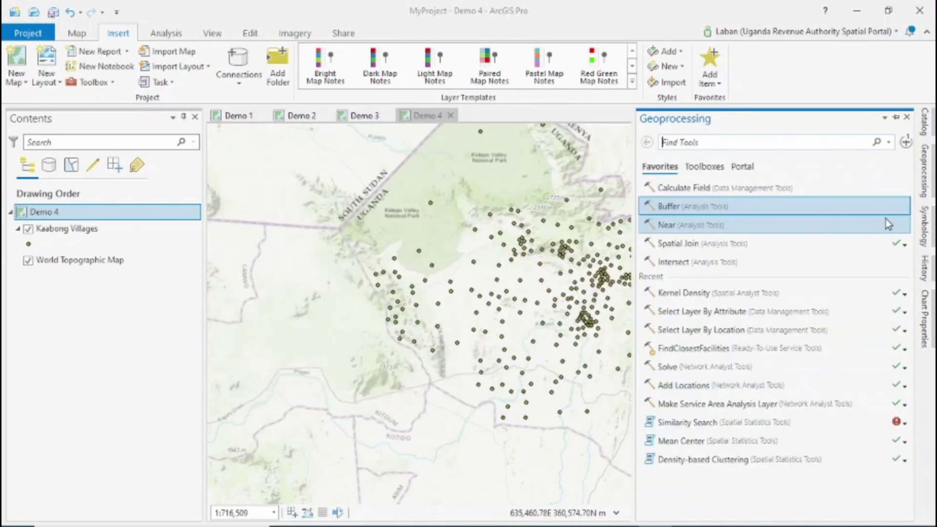
Widen the project catalog and open the newsample.ipynb notebook from it
{"action": "left_click", "coordinate": [925, 130]}
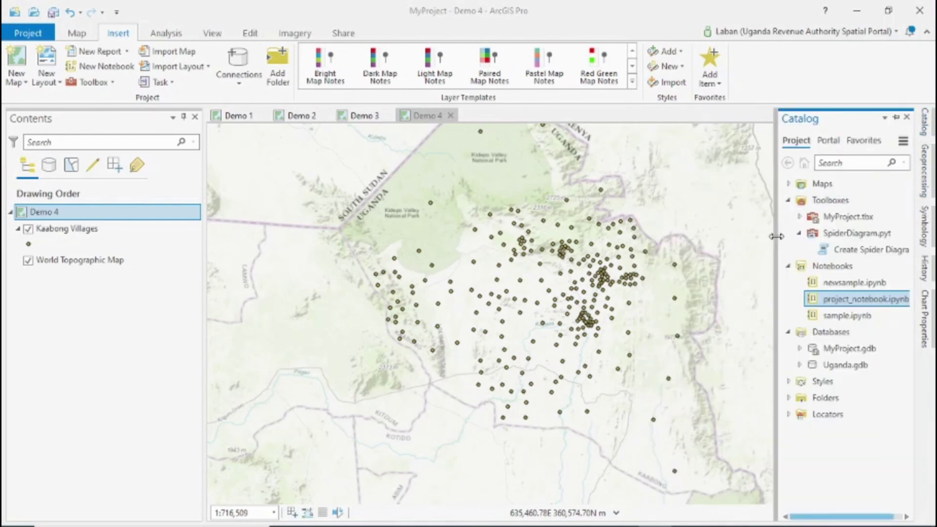
{"action": "left_click_drag", "start_coordinate": [777, 234], "coordinate": [716, 243]}
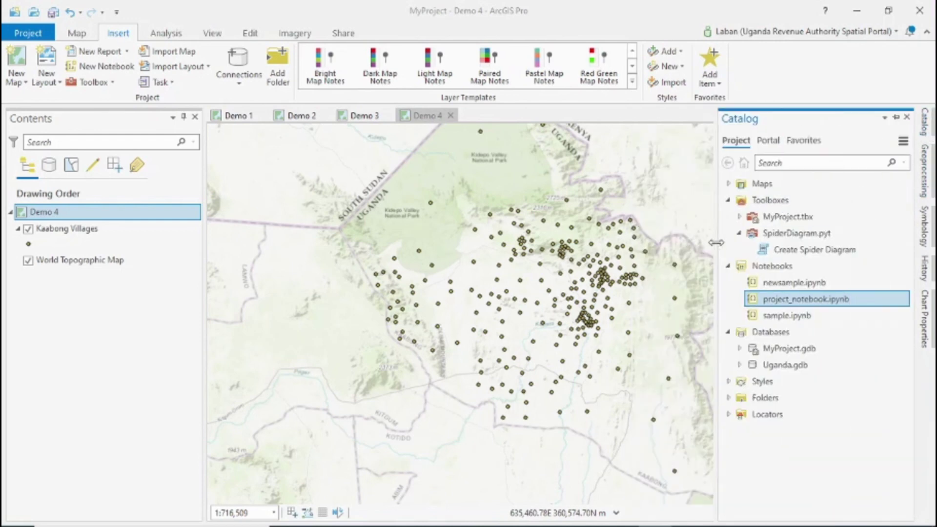
{"action": "double_click", "coordinate": [797, 284]}
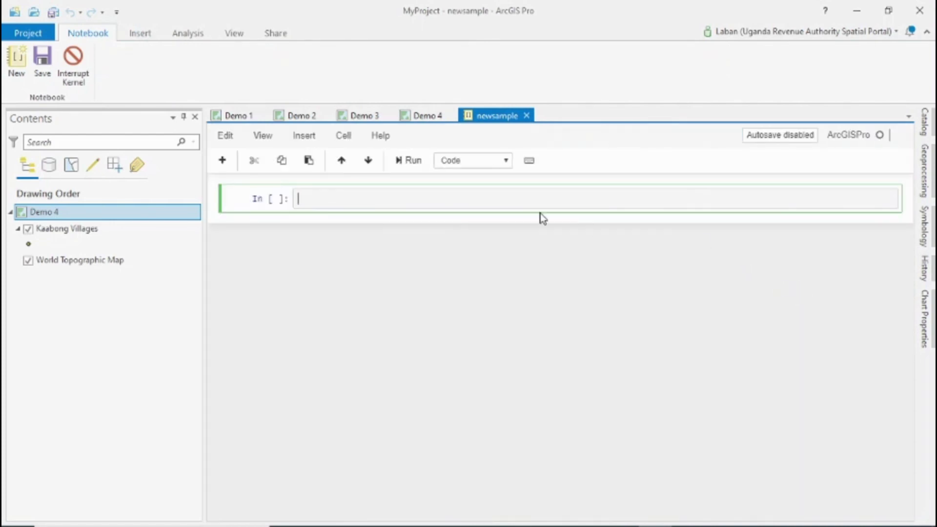
Enter and run "import arcpy" in the first cell of newsample, and close the notebook
{"action": "left_click", "coordinate": [324, 197]}
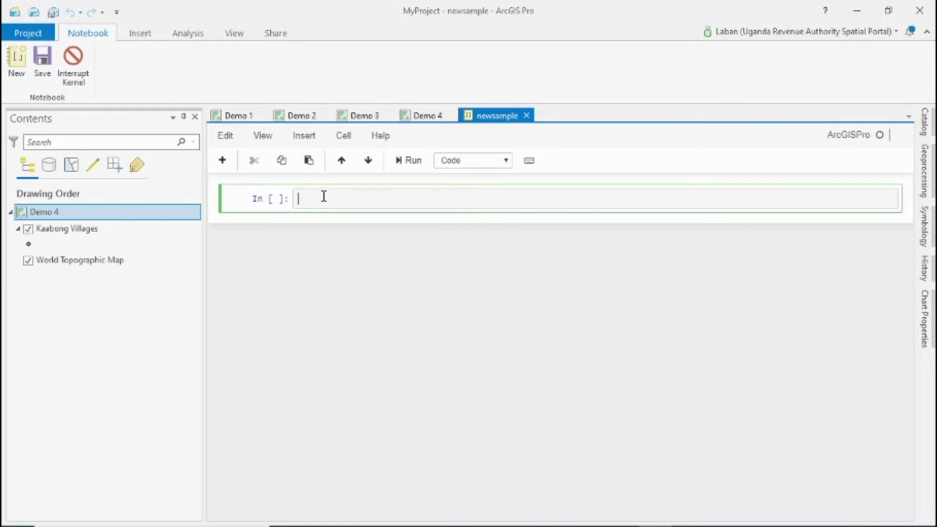
{"action": "type", "text": "import arcpy"}
{"action": "left_click", "coordinate": [405, 163]}
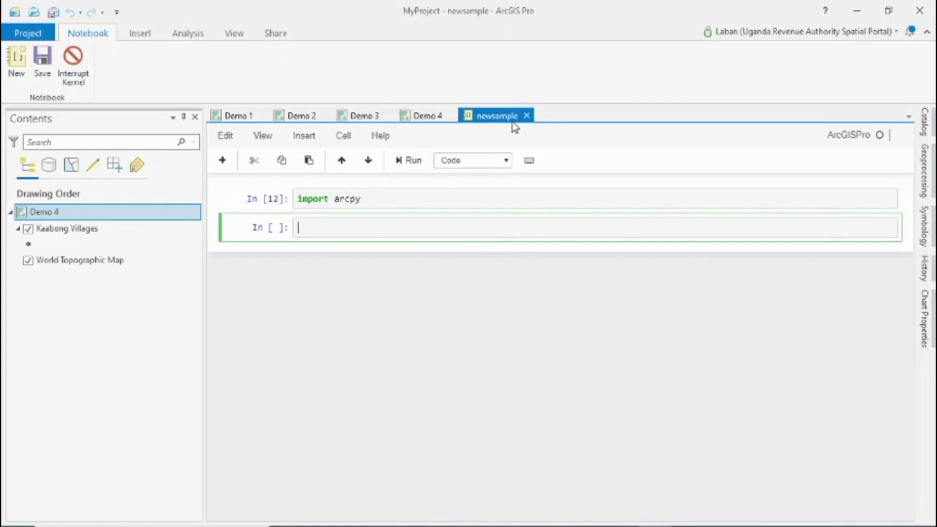
{"action": "left_click", "coordinate": [526, 116]}
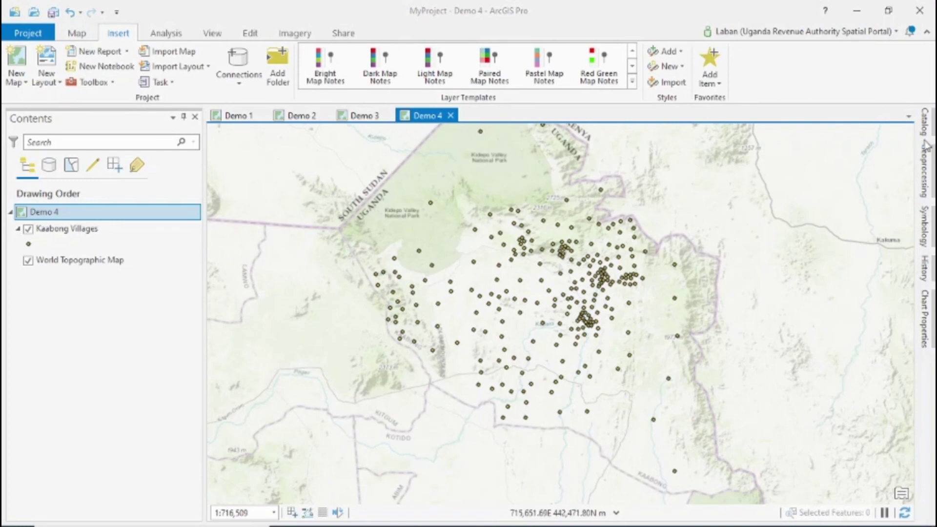
Open project_notebook.ipynb from the project catalog and skim its cells from the imports to the local variables
{"action": "left_click", "coordinate": [929, 128]}
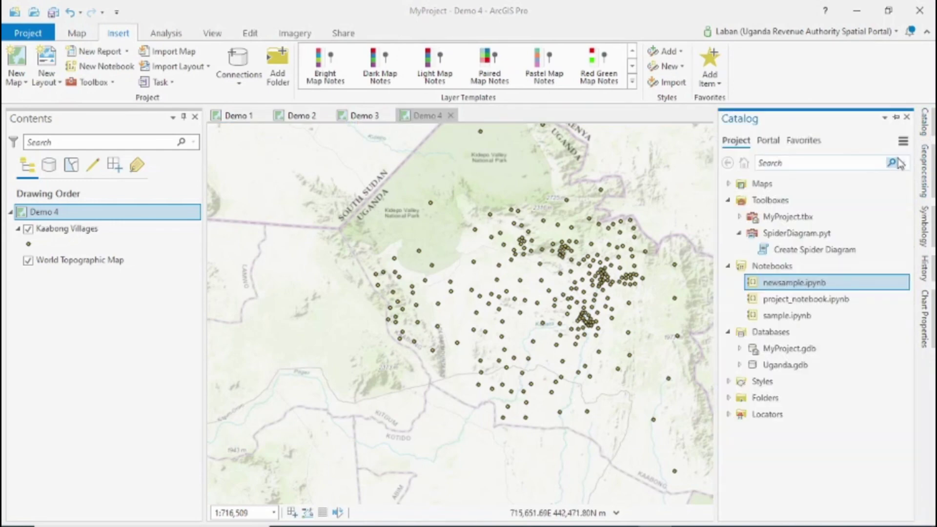
{"action": "double_click", "coordinate": [779, 308]}
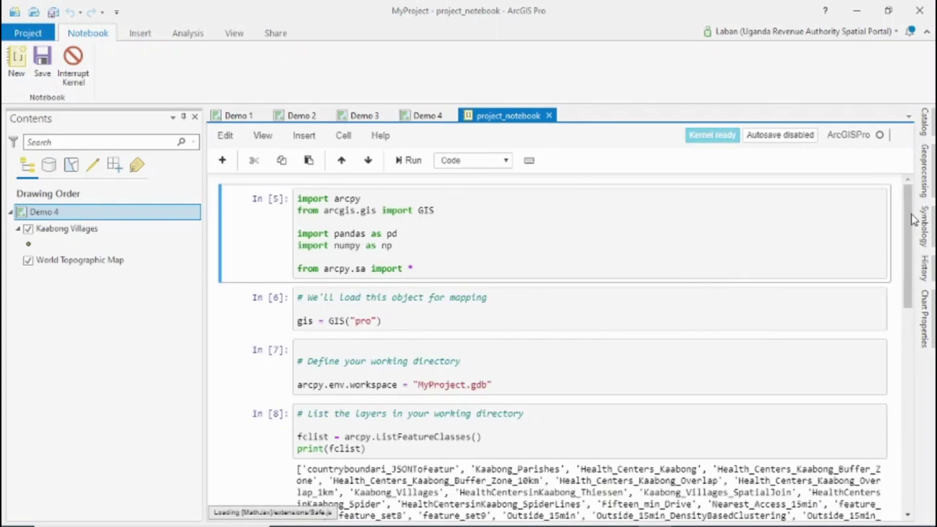
{"action": "scroll", "coordinate": [915, 219], "scroll_direction": "down", "scroll_amount": 3}
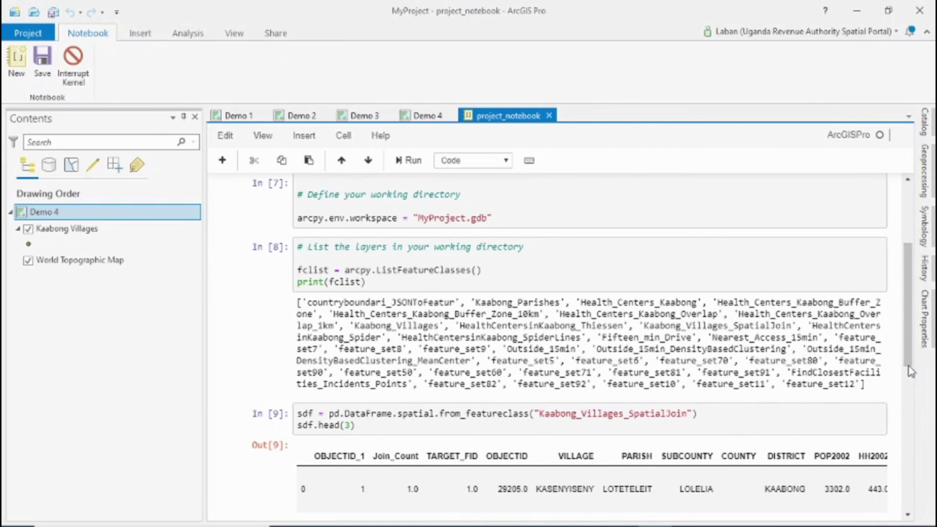
{"action": "scroll", "coordinate": [910, 386], "scroll_direction": "down", "scroll_amount": 3}
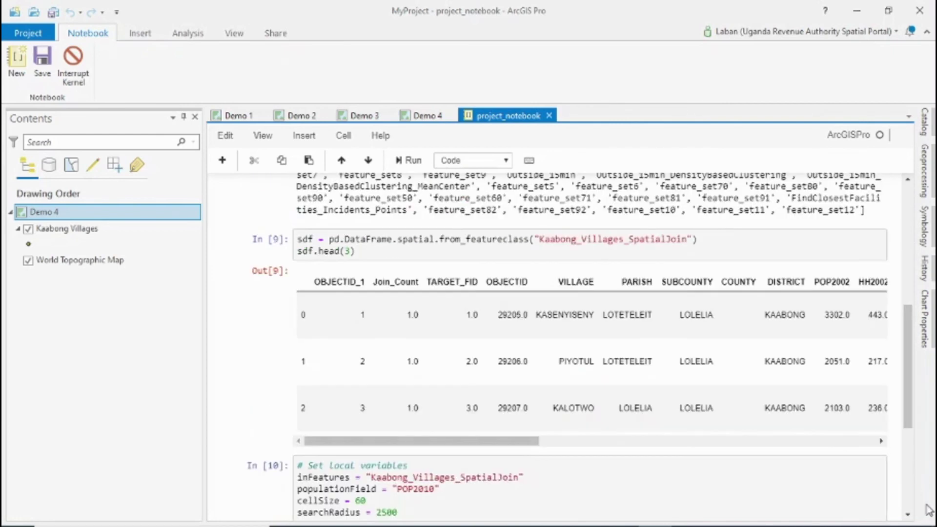
{"action": "left_click_drag", "start_coordinate": [909, 322], "coordinate": [892, 200]}
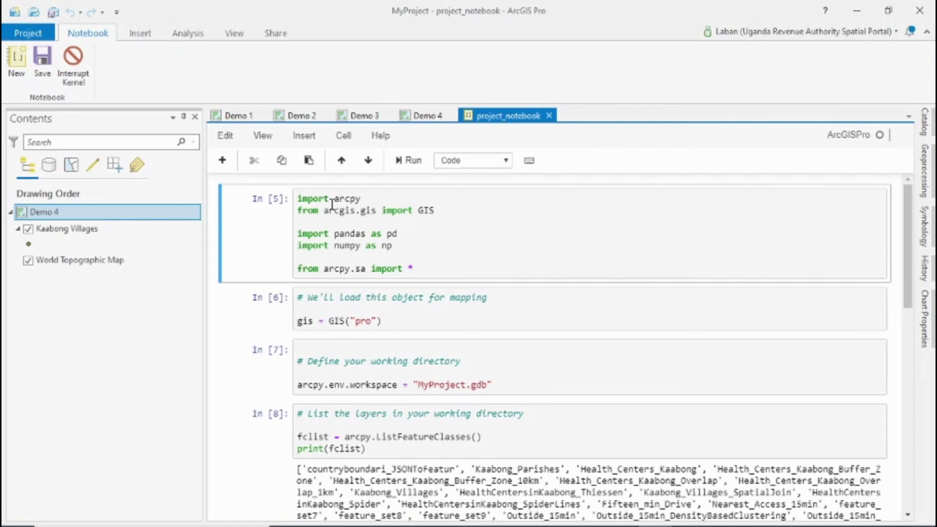
Examine the notebook's import statements, the GIS("pro") mapping object, and the cell defining the MyProject.gdb workspace
{"action": "left_click_drag", "start_coordinate": [364, 199], "coordinate": [295, 200]}
{"action": "left_click_drag", "start_coordinate": [445, 211], "coordinate": [292, 209]}
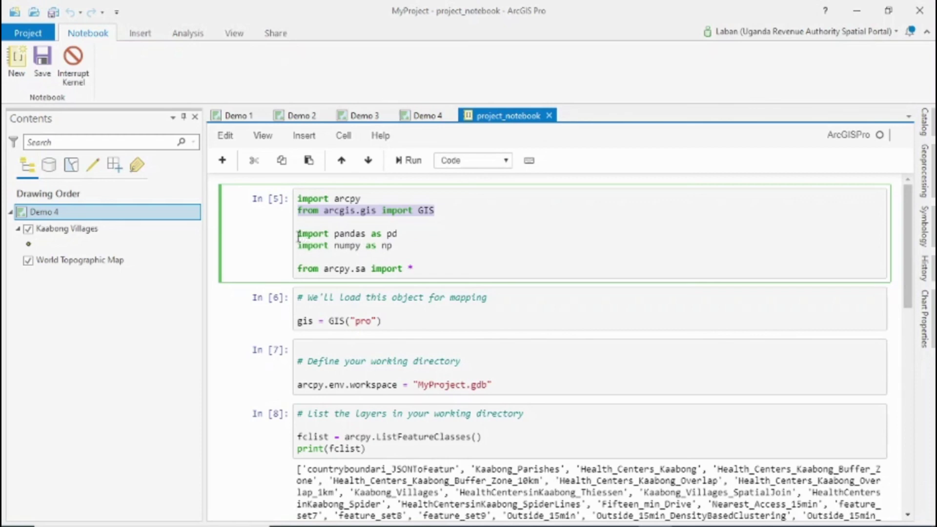
{"action": "left_click", "coordinate": [344, 234]}
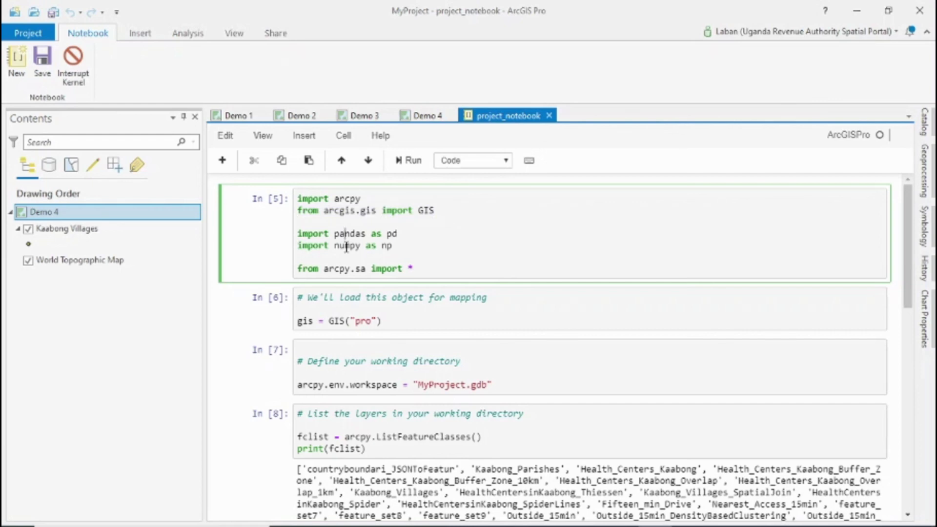
{"action": "left_click", "coordinate": [361, 270]}
{"action": "left_click_drag", "start_coordinate": [309, 269], "coordinate": [413, 268]}
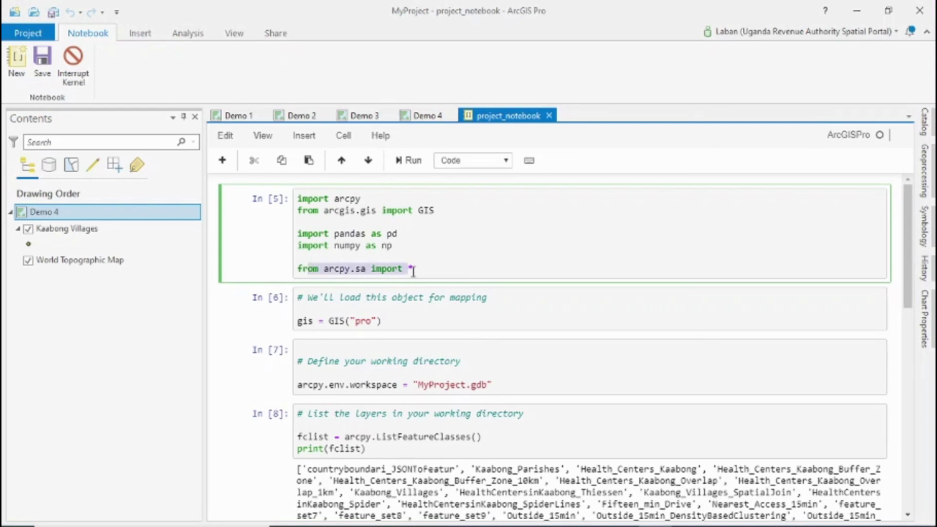
{"action": "left_click", "coordinate": [435, 320]}
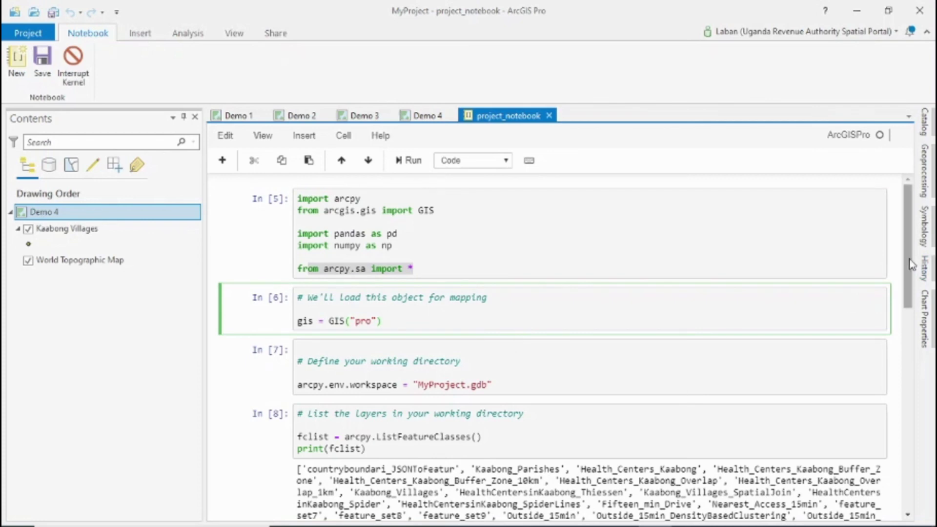
{"action": "scroll", "coordinate": [916, 293], "scroll_direction": "down", "scroll_amount": 2}
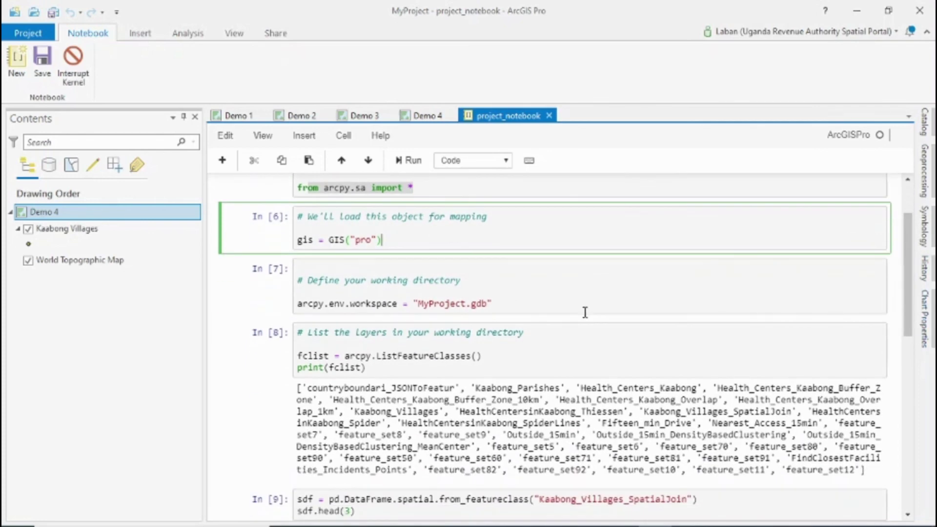
{"action": "left_click", "coordinate": [554, 295]}
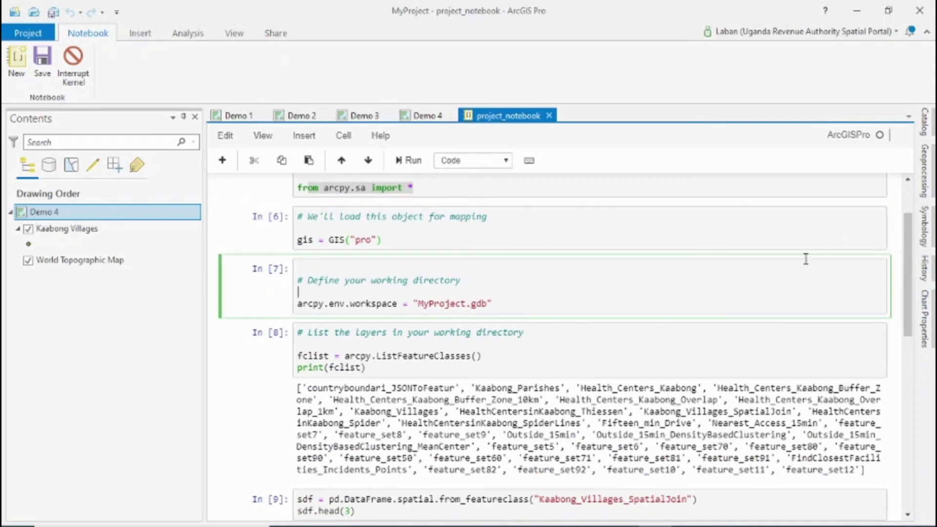
Check the location of MyProject.gdb in the project catalog and try running the cell that lists the workspace's feature classes
{"action": "left_click", "coordinate": [924, 131]}
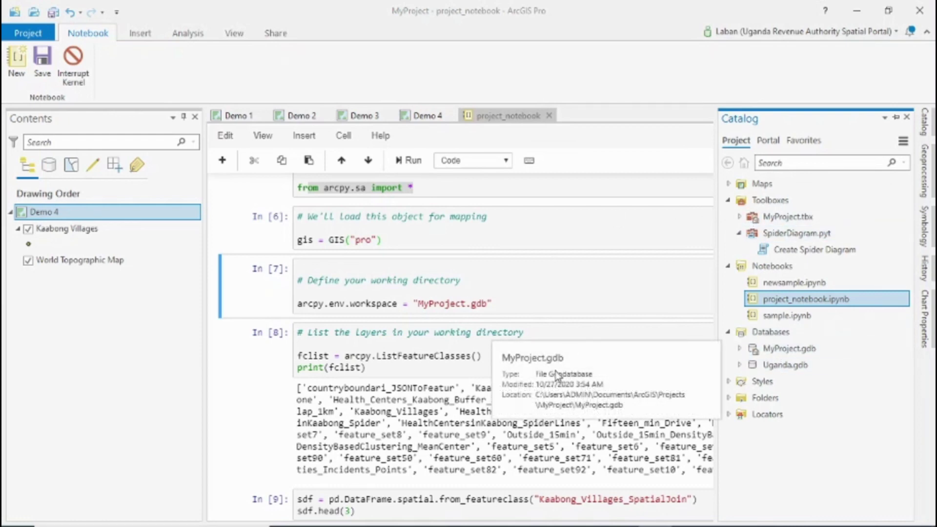
{"action": "left_click", "coordinate": [489, 366]}
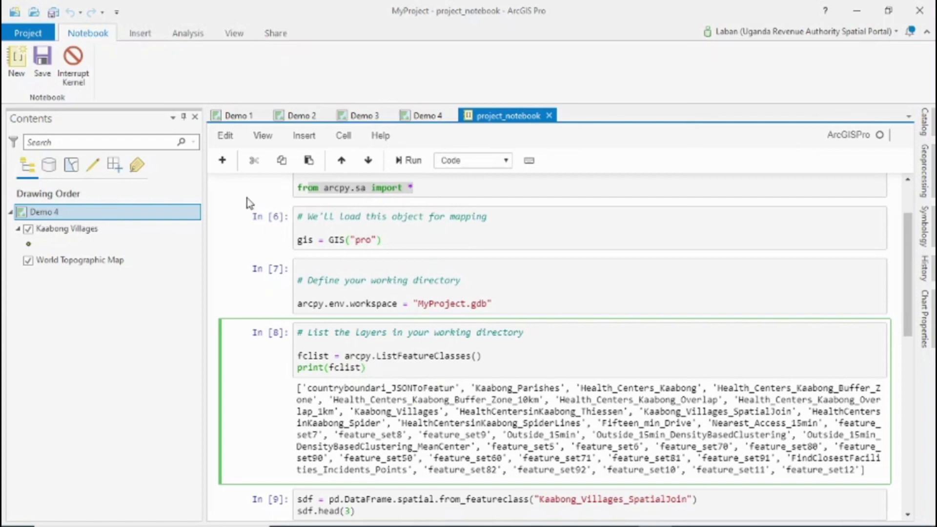
{"action": "left_click", "coordinate": [404, 164]}
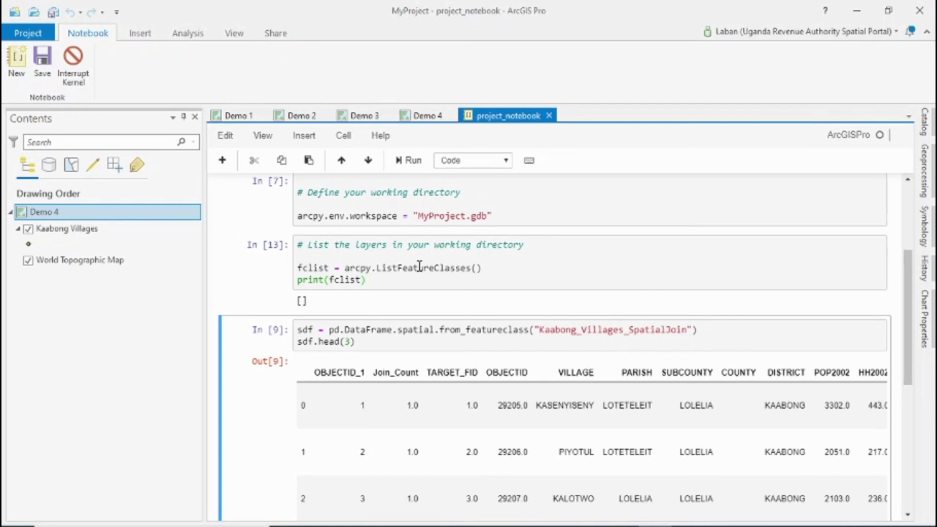
Copy the arcpy.env.workspace = "MyProject.gdb" line into the cell above the fclist assignment and run that cell
{"action": "left_click", "coordinate": [383, 284]}
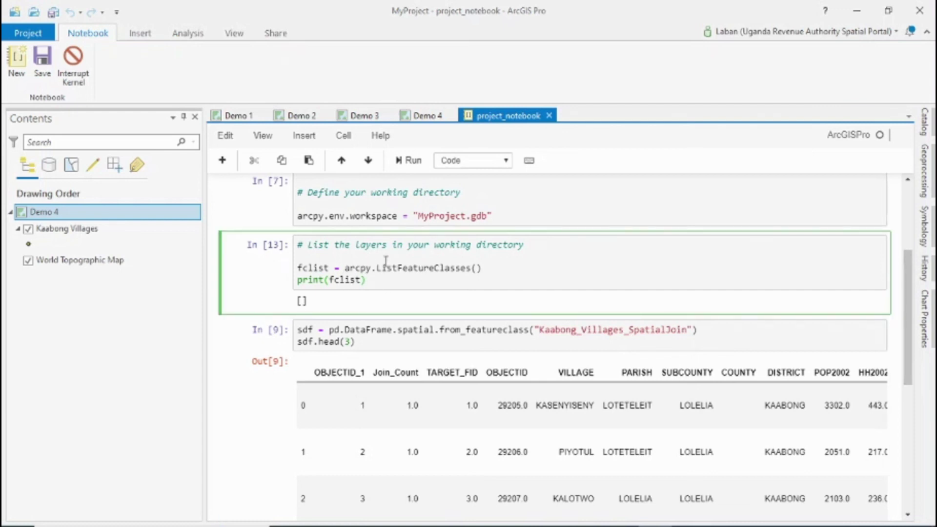
{"action": "left_click", "coordinate": [408, 216]}
{"action": "left_click_drag", "start_coordinate": [513, 217], "coordinate": [288, 219]}
{"action": "key", "text": "ctrl+c"}
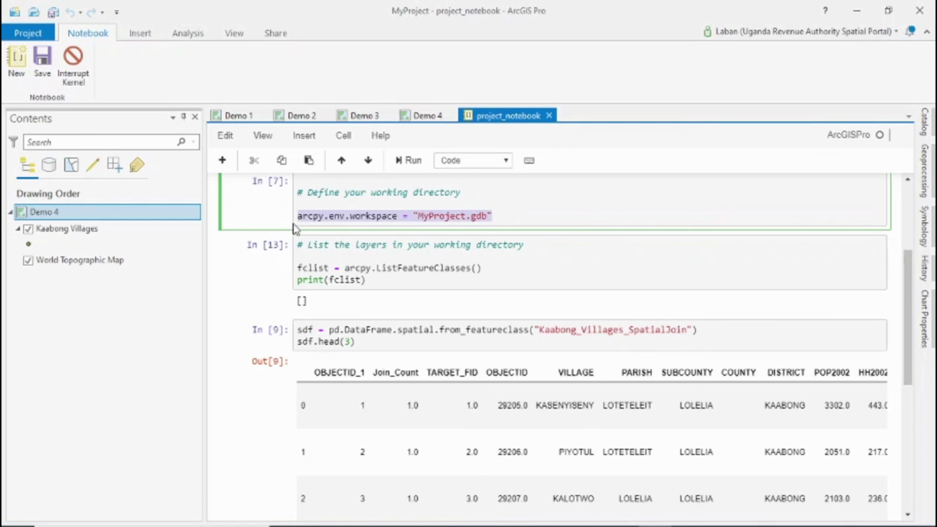
{"action": "left_click", "coordinate": [307, 259]}
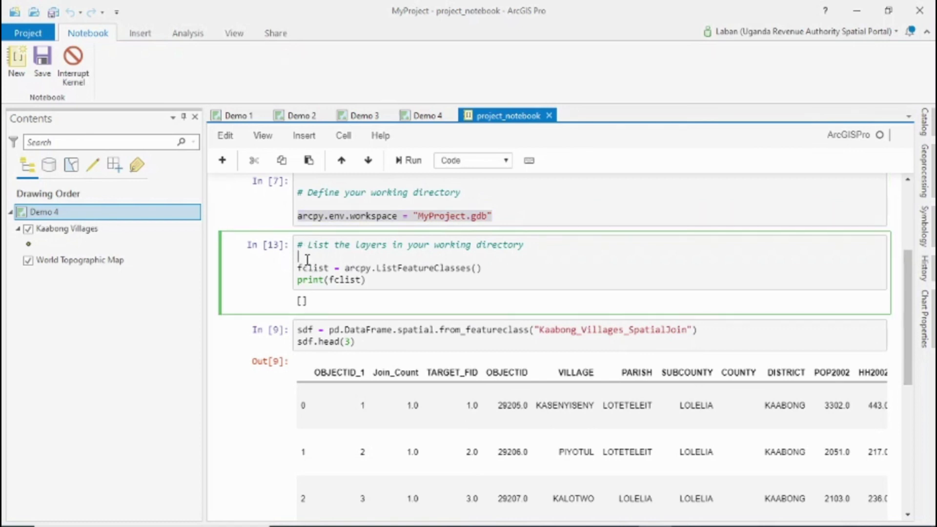
{"action": "key", "text": "ctrl+v"}
{"action": "left_click", "coordinate": [378, 281]}
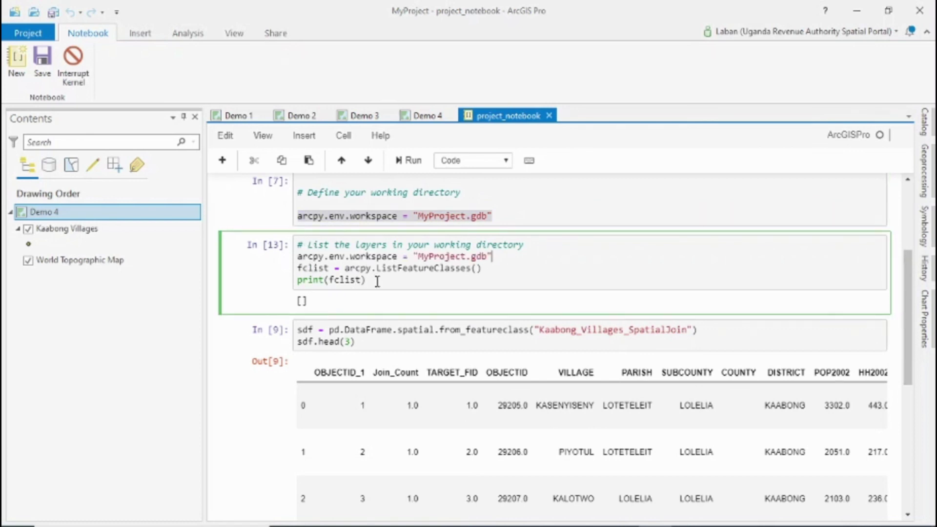
{"action": "left_click", "coordinate": [406, 160]}
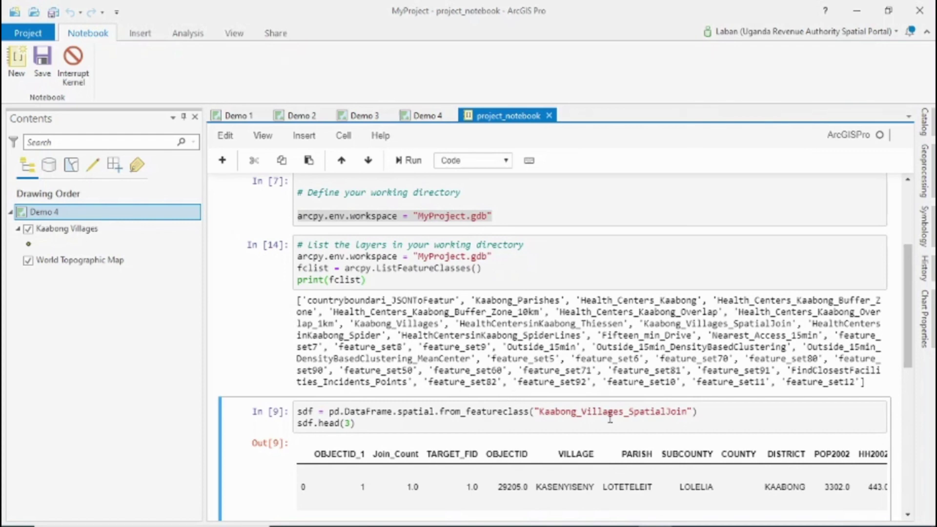
Examine the cell previewing Kaabong_Villages_SpatialJoin as a data frame and the kernel density cell's local variables, including the population field
{"action": "left_click_drag", "start_coordinate": [907, 323], "coordinate": [916, 385]}
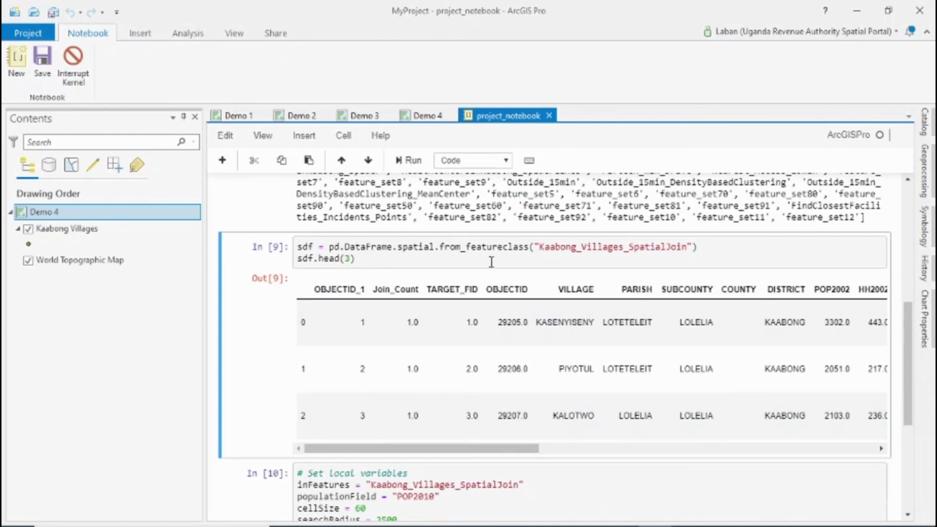
{"action": "left_click_drag", "start_coordinate": [538, 246], "coordinate": [688, 251]}
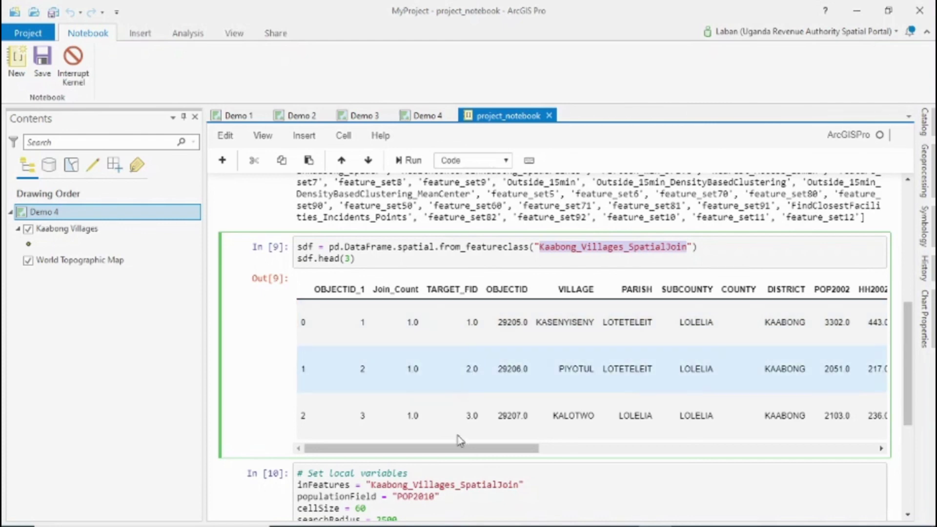
{"action": "left_click_drag", "start_coordinate": [423, 448], "coordinate": [372, 446]}
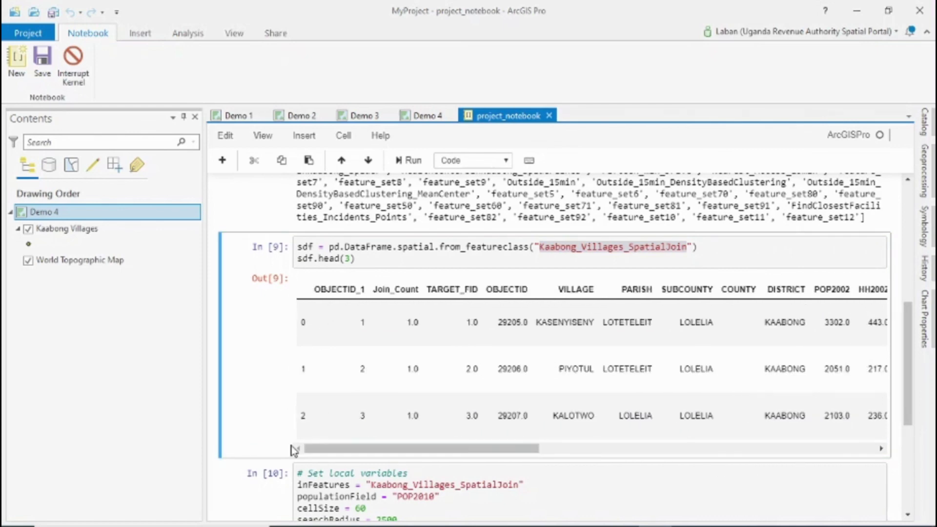
{"action": "left_click_drag", "start_coordinate": [910, 397], "coordinate": [912, 461]}
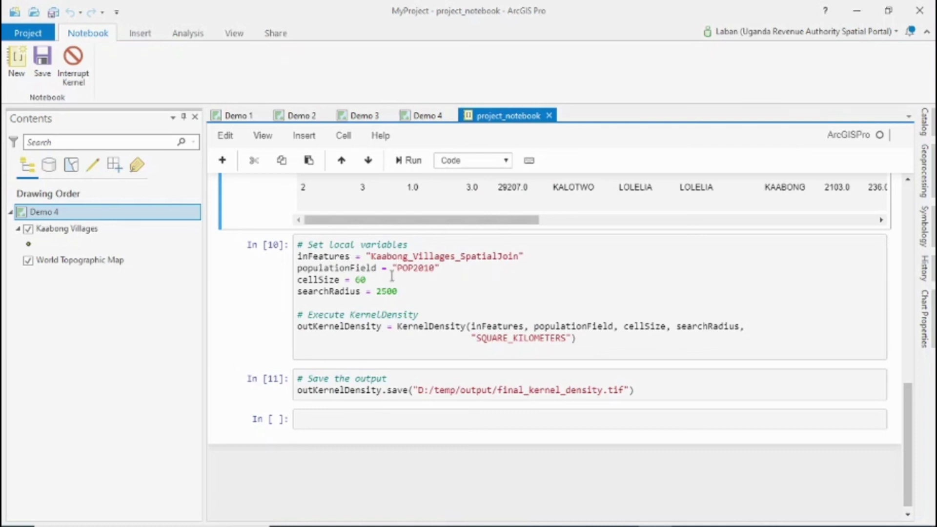
{"action": "left_click_drag", "start_coordinate": [397, 268], "coordinate": [433, 272]}
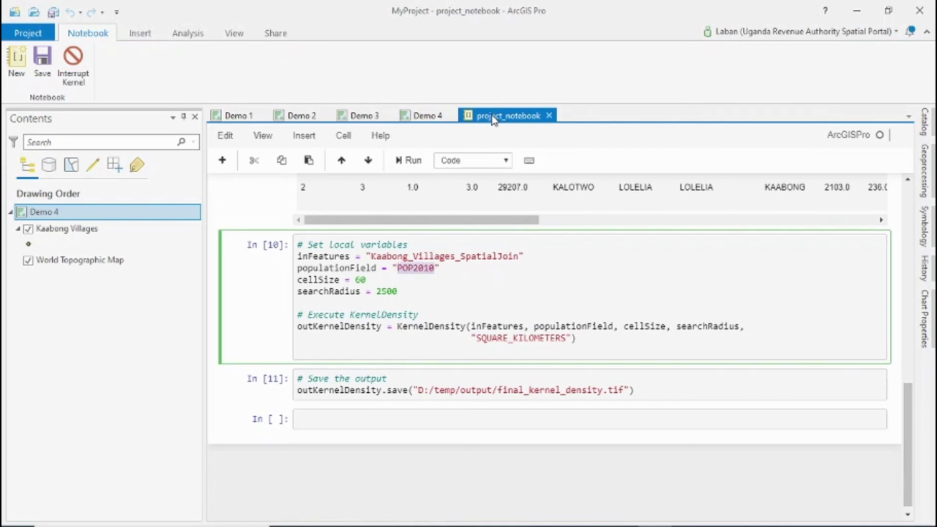
Dock project_notebook beside the Demo 4 map and run the KernelDensity cell
{"action": "left_click_drag", "start_coordinate": [491, 116], "coordinate": [665, 317]}
{"action": "left_click_drag", "start_coordinate": [913, 443], "coordinate": [913, 475]}
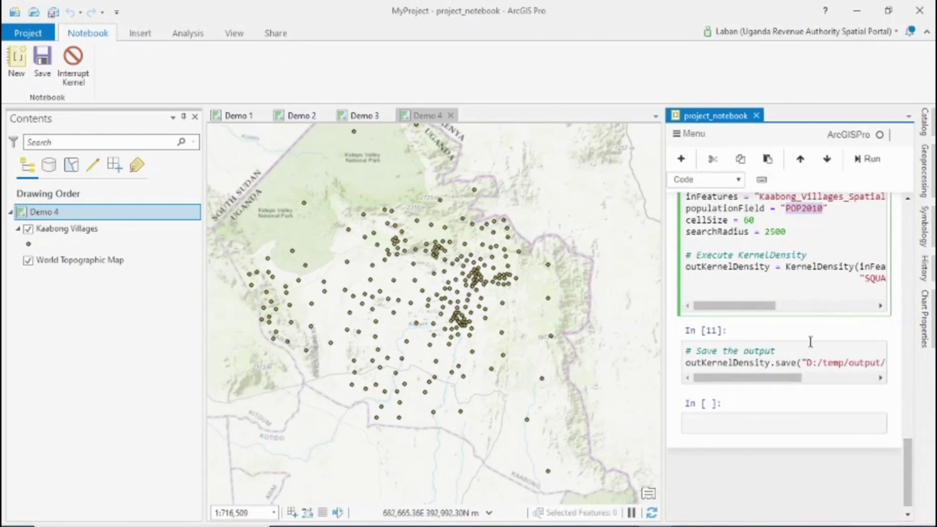
{"action": "left_click", "coordinate": [796, 288]}
{"action": "scroll", "coordinate": [904, 438], "scroll_direction": "up", "scroll_amount": 3}
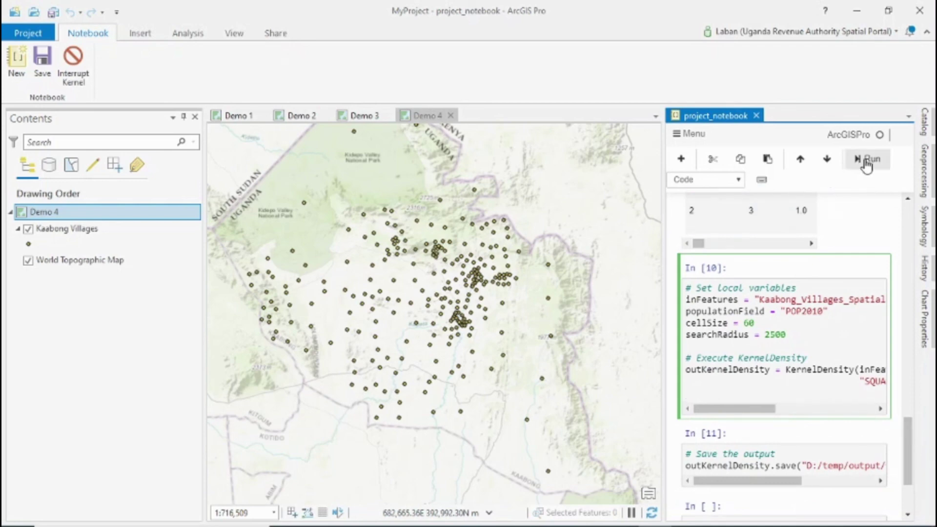
{"action": "left_click", "coordinate": [867, 159]}
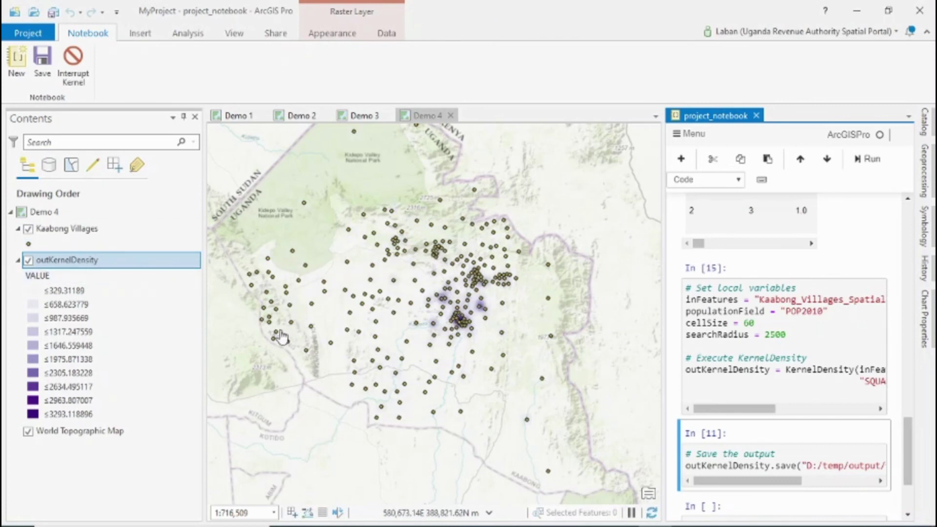
Hide the Kaabong Villages layer and examine the kernel density hotspots on the map alongside the cell's searchRadius setting
{"action": "left_click", "coordinate": [29, 229]}
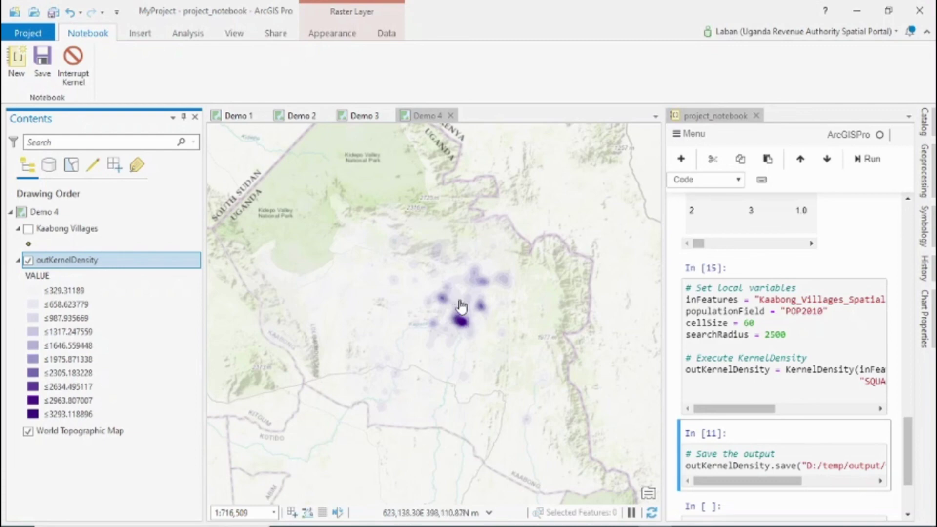
{"action": "left_click_drag", "start_coordinate": [461, 301], "coordinate": [443, 267]}
{"action": "left_click_drag", "start_coordinate": [451, 398], "coordinate": [451, 390]}
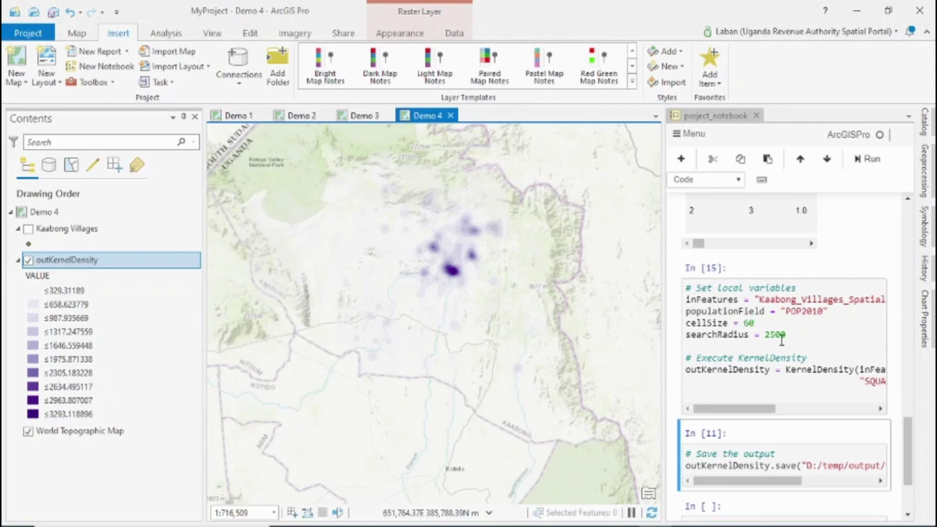
{"action": "left_click_drag", "start_coordinate": [764, 336], "coordinate": [801, 338]}
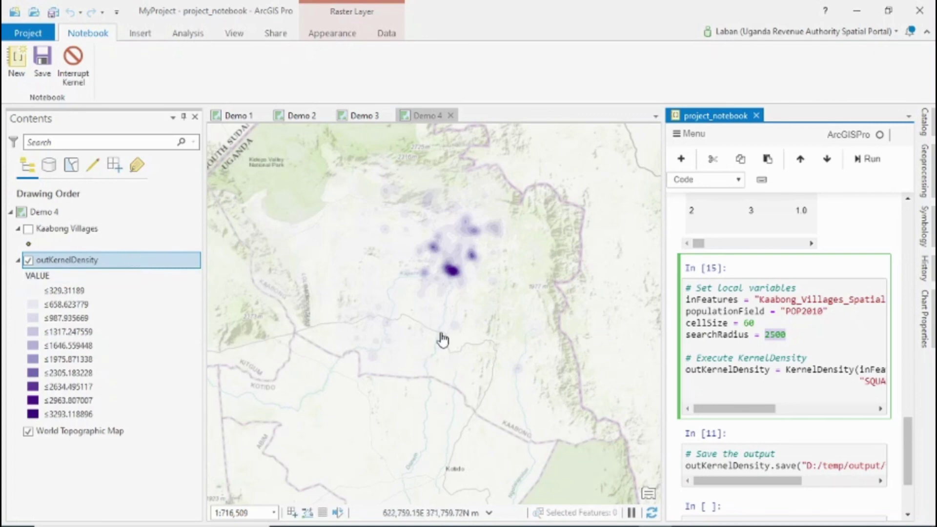
{"action": "left_click_drag", "start_coordinate": [740, 413], "coordinate": [721, 427]}
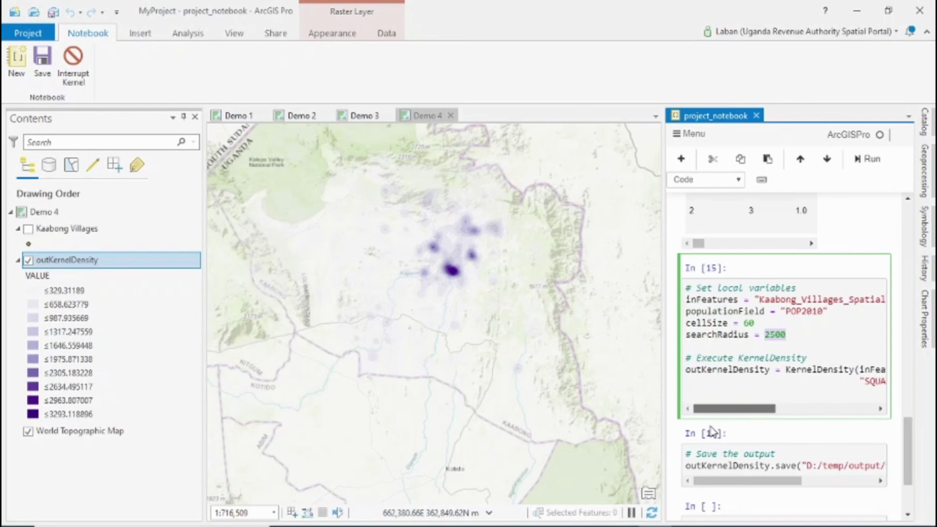
Inspect the data source of the outKernelDensity layer in its layer properties
{"action": "right_click", "coordinate": [56, 263]}
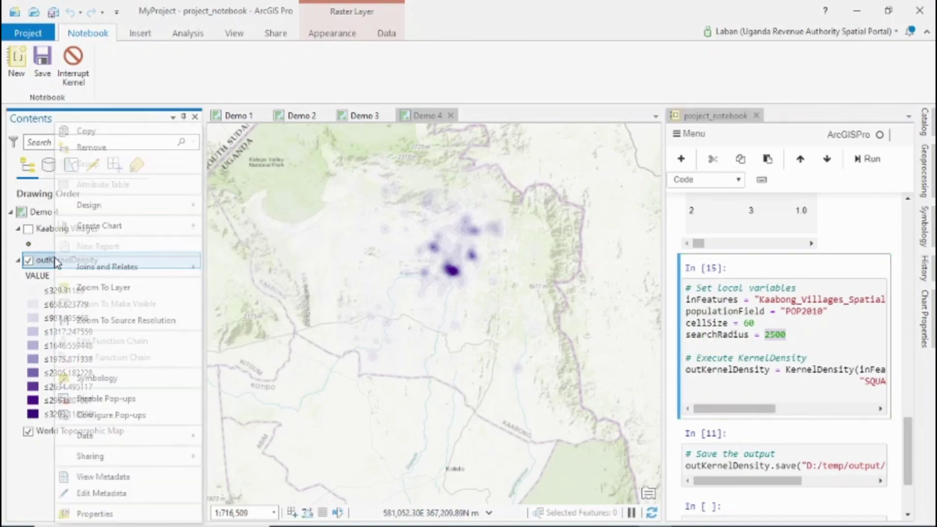
{"action": "key", "text": "Escape"}
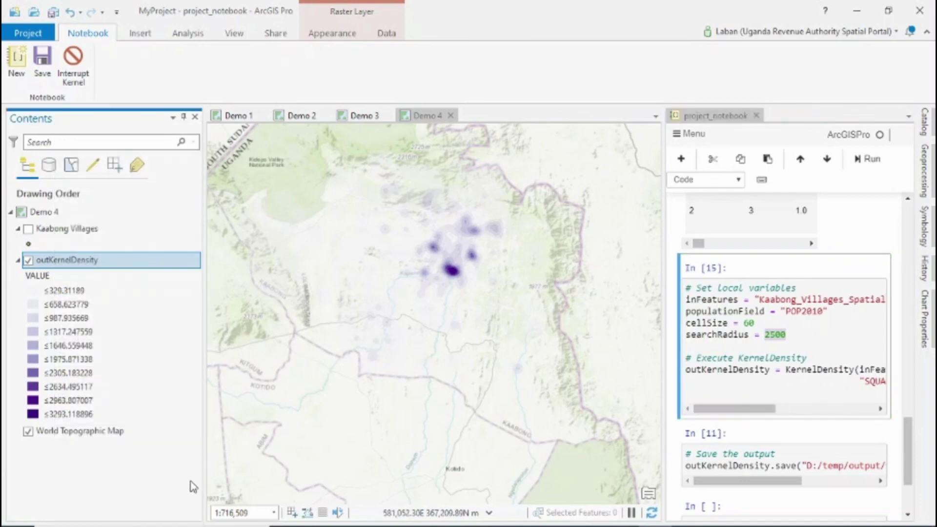
{"action": "left_click", "coordinate": [278, 192]}
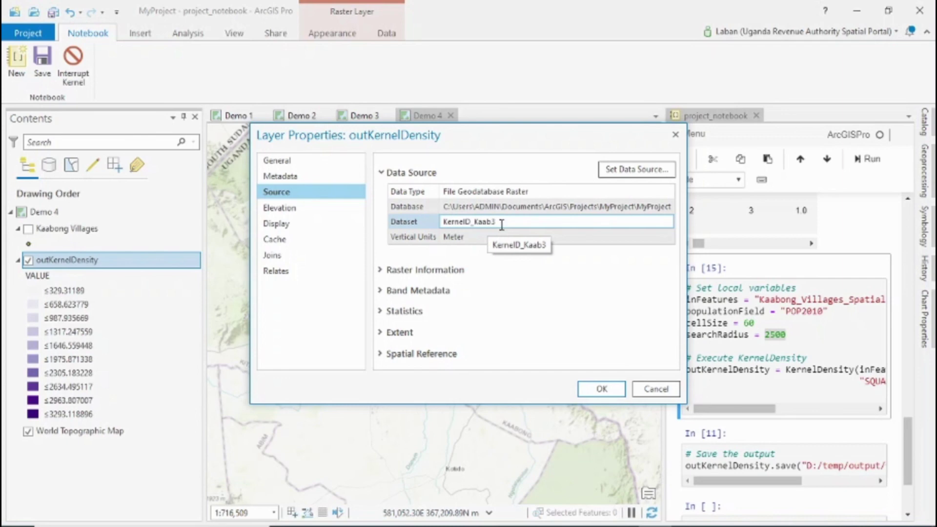
{"action": "left_click", "coordinate": [607, 391]}
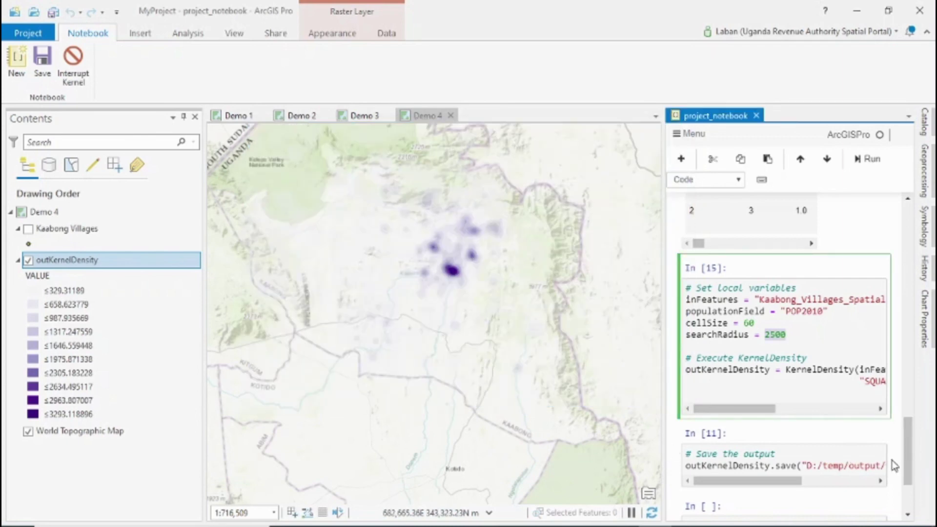
Check the save cell's output path, switch to the D:\temp\output folder in File Explorer, and permanently delete its three final_kernel_density files
{"action": "left_click", "coordinate": [827, 467]}
{"action": "mouse_move", "coordinate": [748, 486]}
{"action": "left_mouse_down"}
{"action": "mouse_move", "coordinate": [876, 498]}
{"action": "mouse_move", "coordinate": [731, 484]}
{"action": "left_mouse_up"}
{"action": "key", "text": "alt+Tab"}
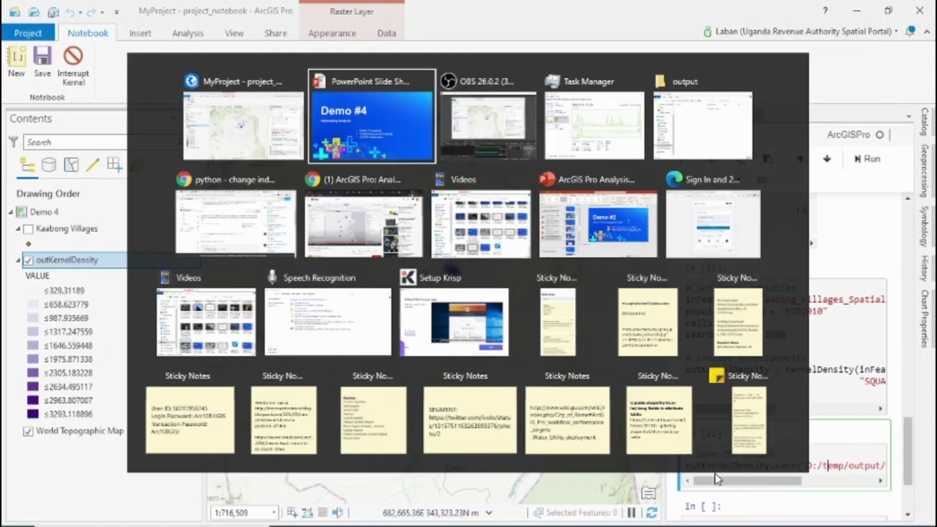
{"action": "key", "text": "alt+Tab"}
{"action": "key", "text": "alt+Tab"}
{"action": "key", "text": "alt+Tab"}
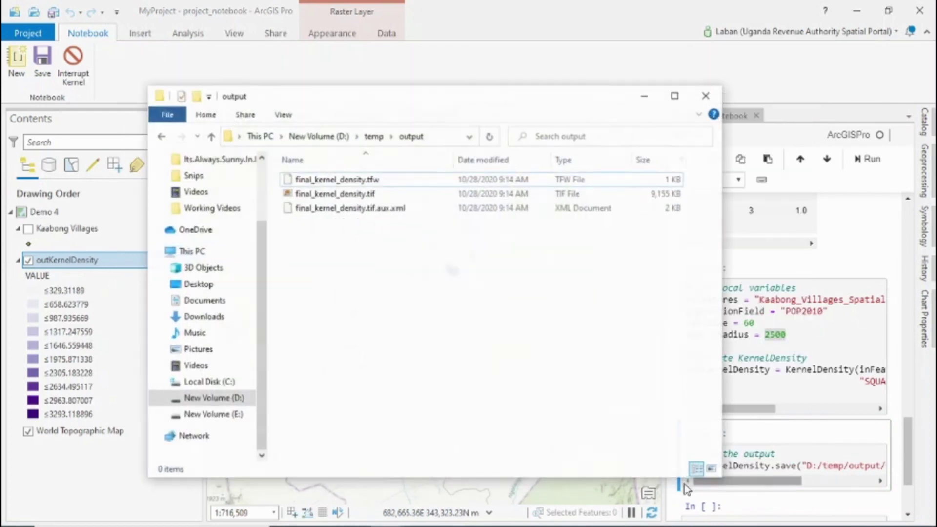
{"action": "left_click_drag", "start_coordinate": [412, 232], "coordinate": [292, 167]}
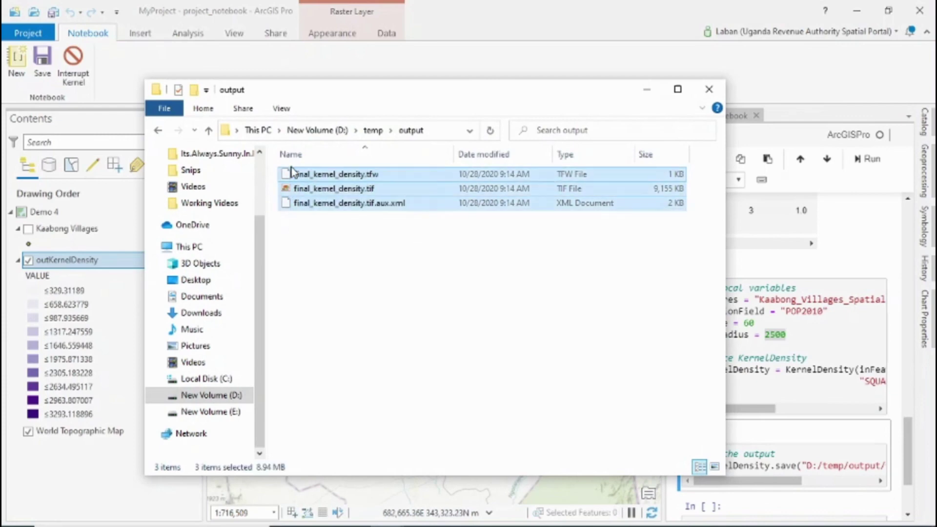
{"action": "key", "text": "shift+Delete"}
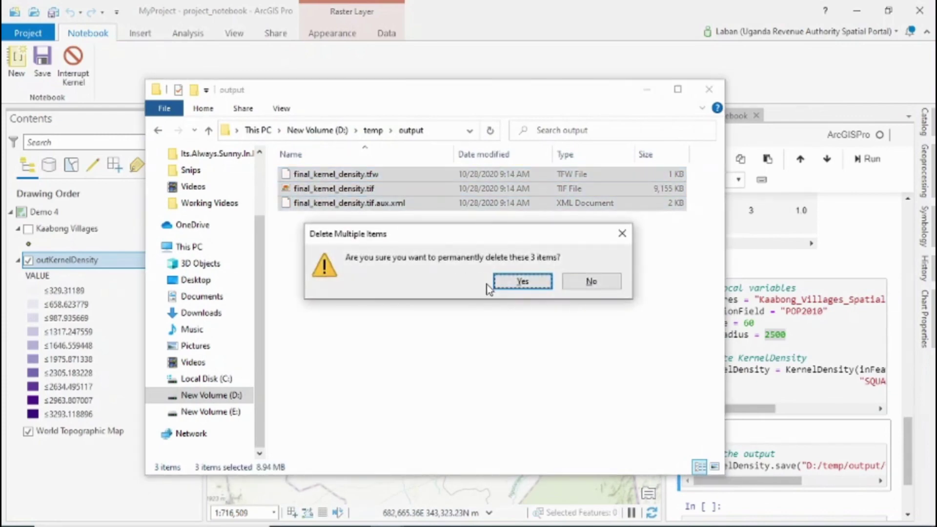
{"action": "left_click", "coordinate": [511, 289]}
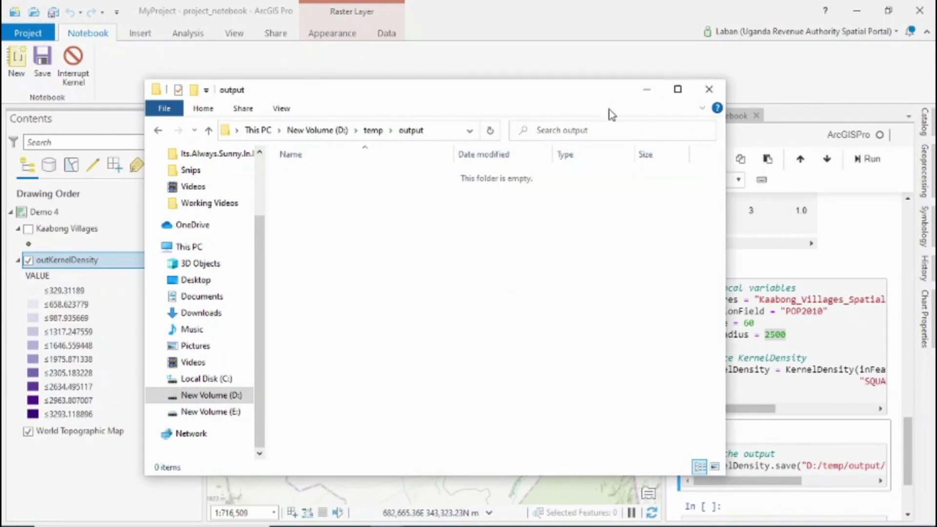
Run the cell that saves the kernel density raster as final_kernel_density.tif, and check the output folder for the new files
{"action": "left_click_drag", "start_coordinate": [605, 103], "coordinate": [546, 88]}
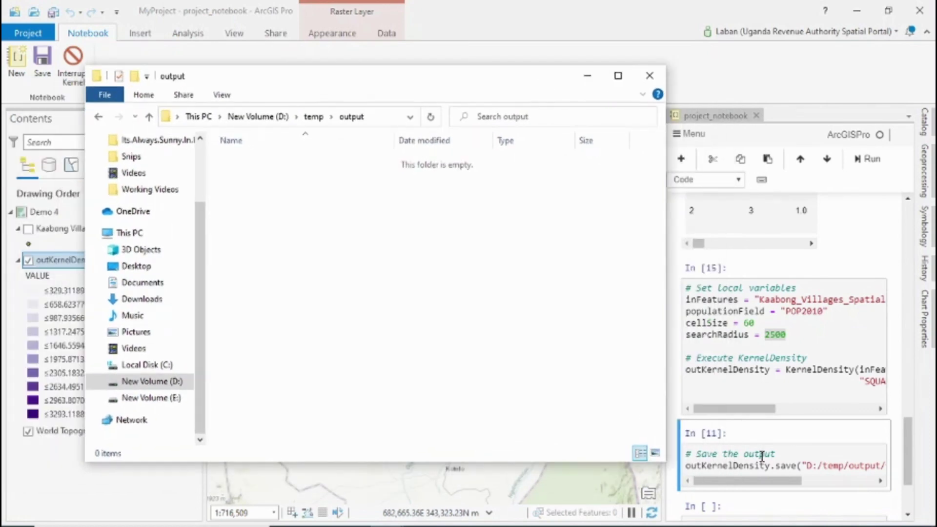
{"action": "left_click", "coordinate": [791, 459]}
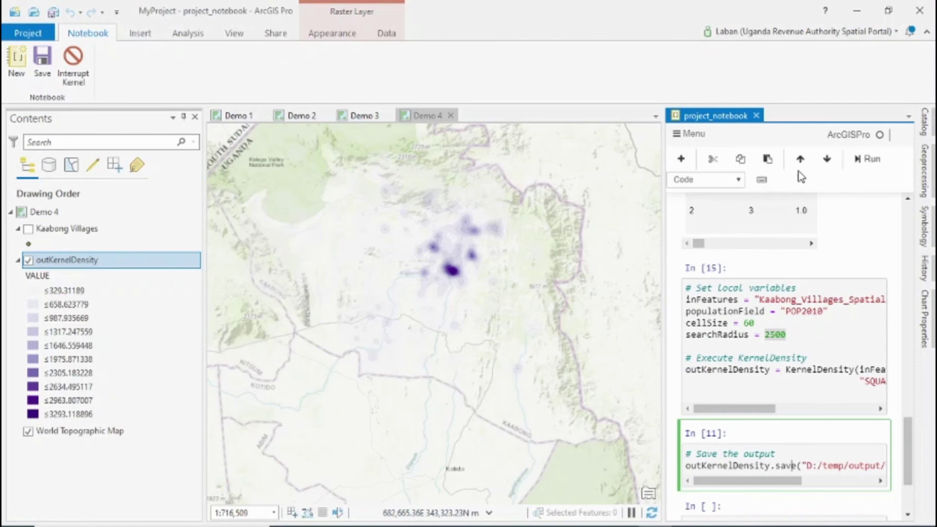
{"action": "left_click", "coordinate": [866, 169]}
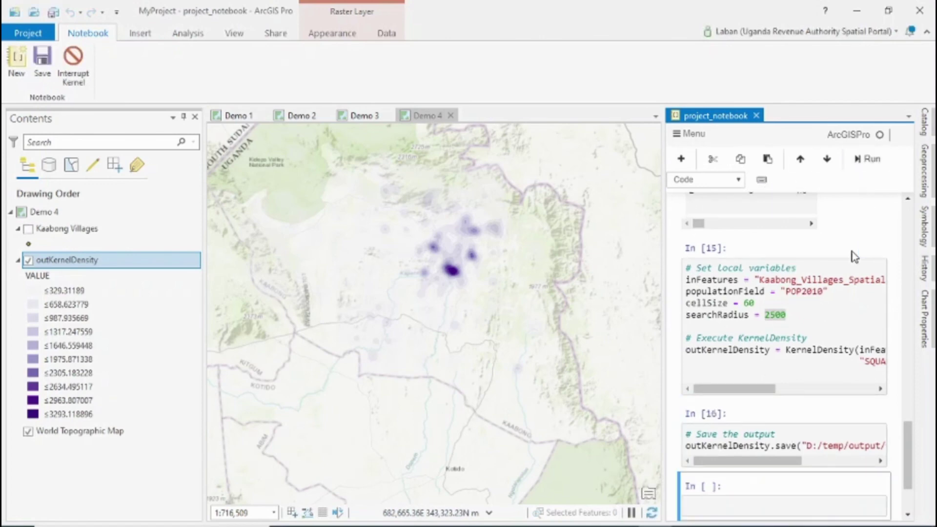
{"action": "key", "text": "alt+Tab"}
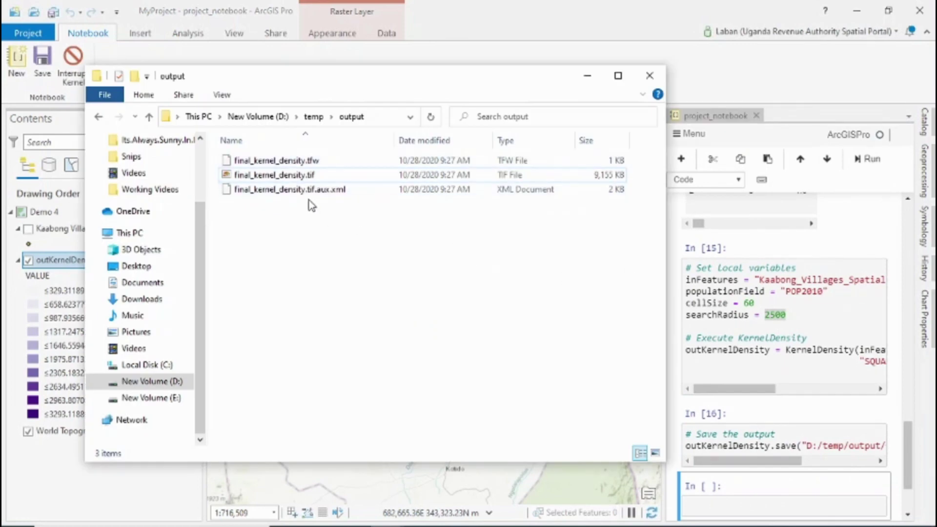
{"action": "left_click", "coordinate": [588, 76]}
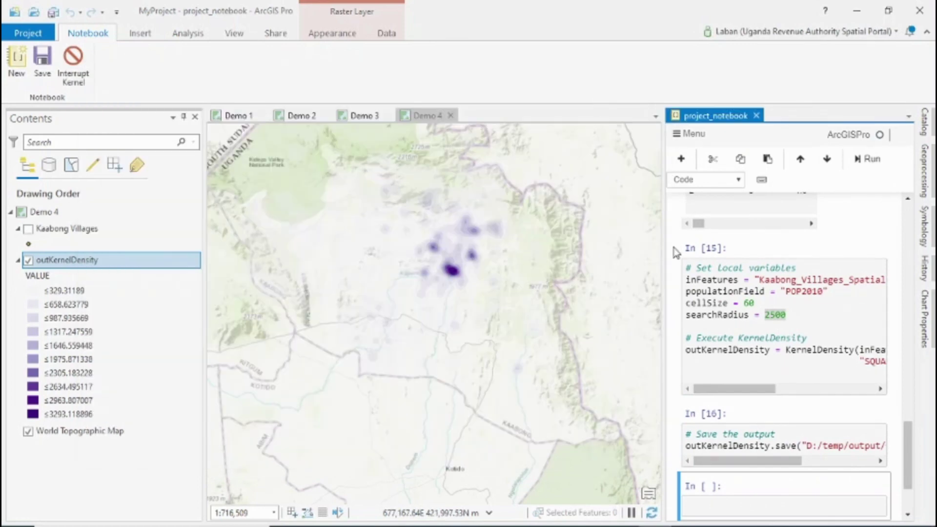